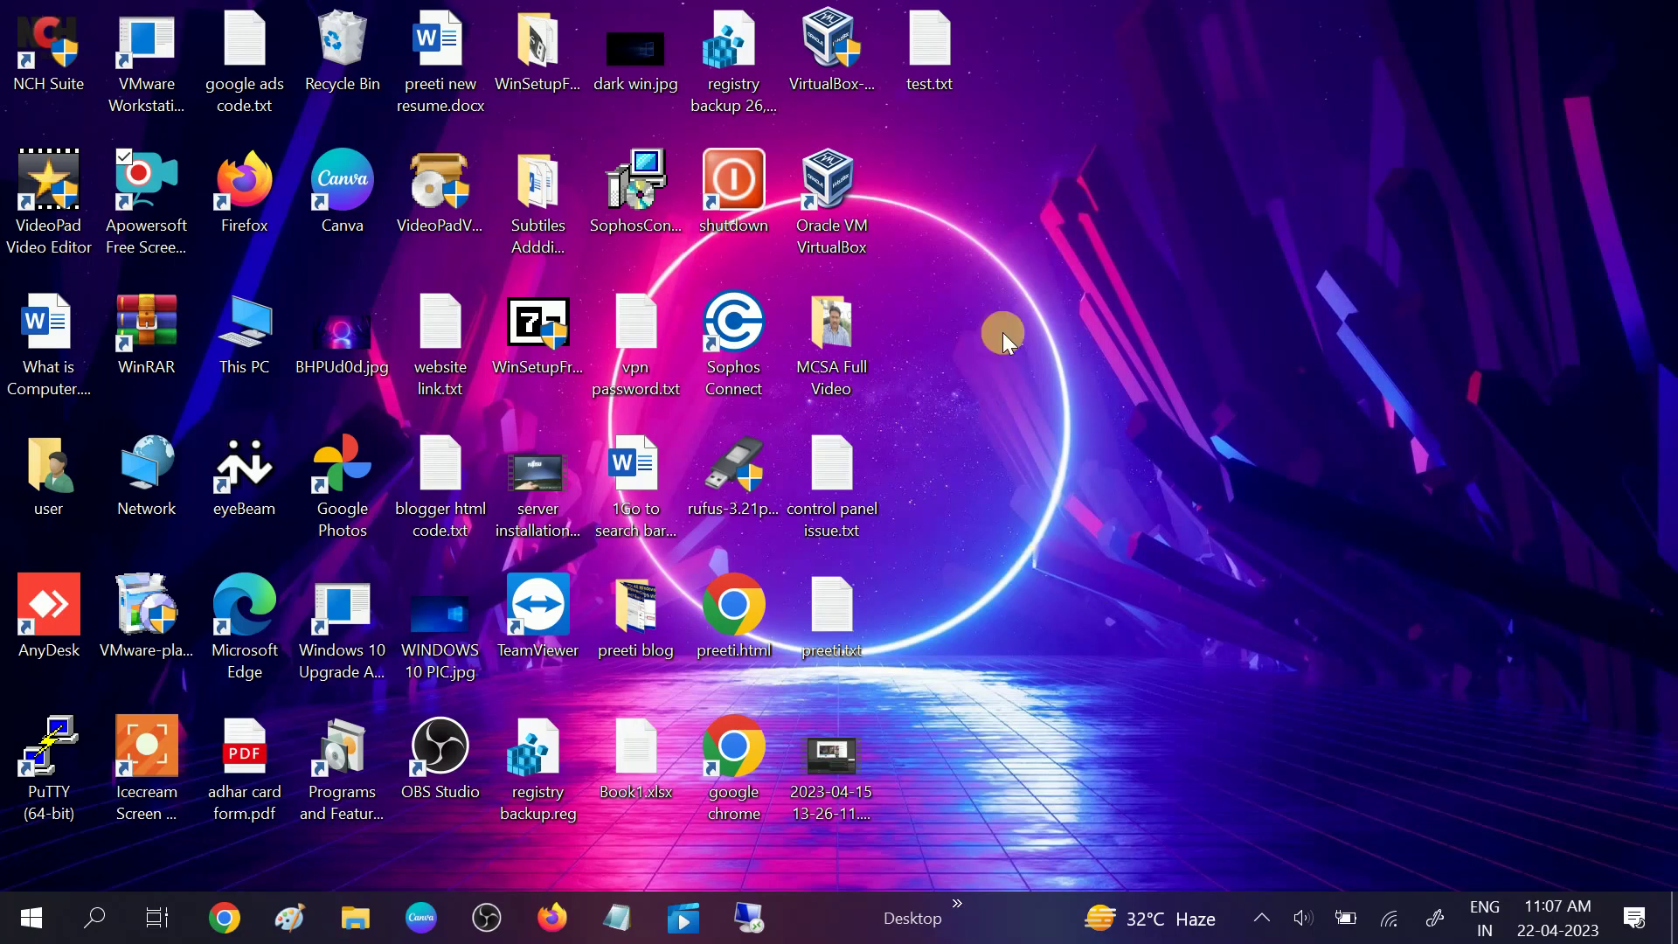
Step: Check the Intel Wireless Bluetooth adapter under Bluetooth in Device Manager, then close it
click(100, 914)
text(devi)
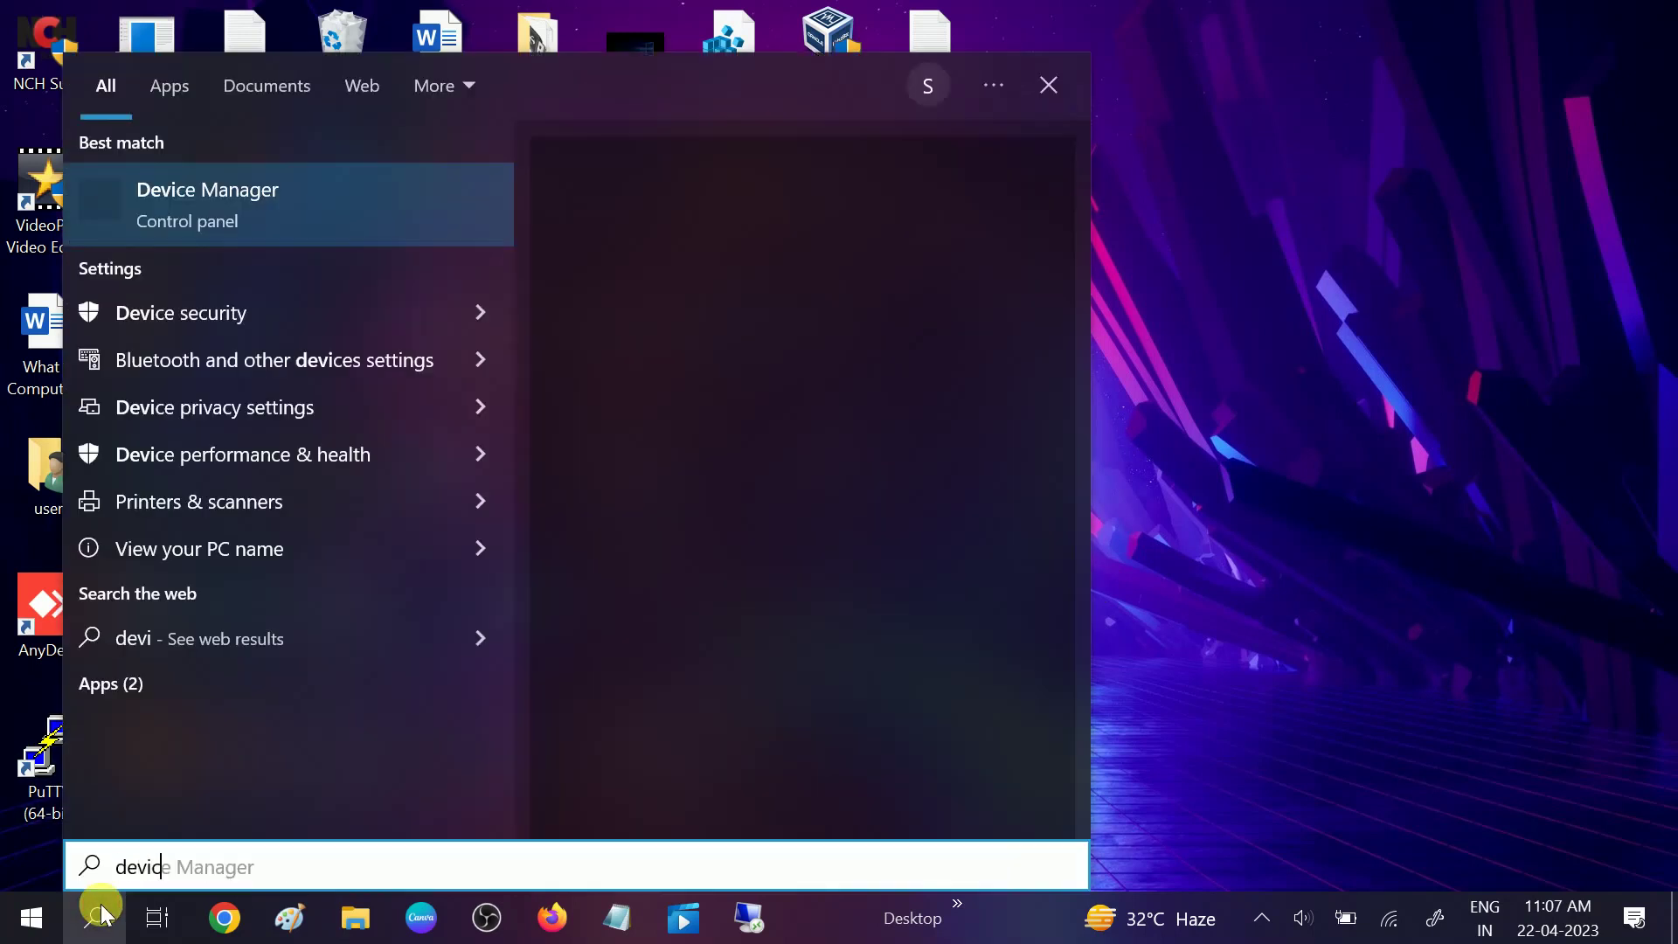
click(204, 218)
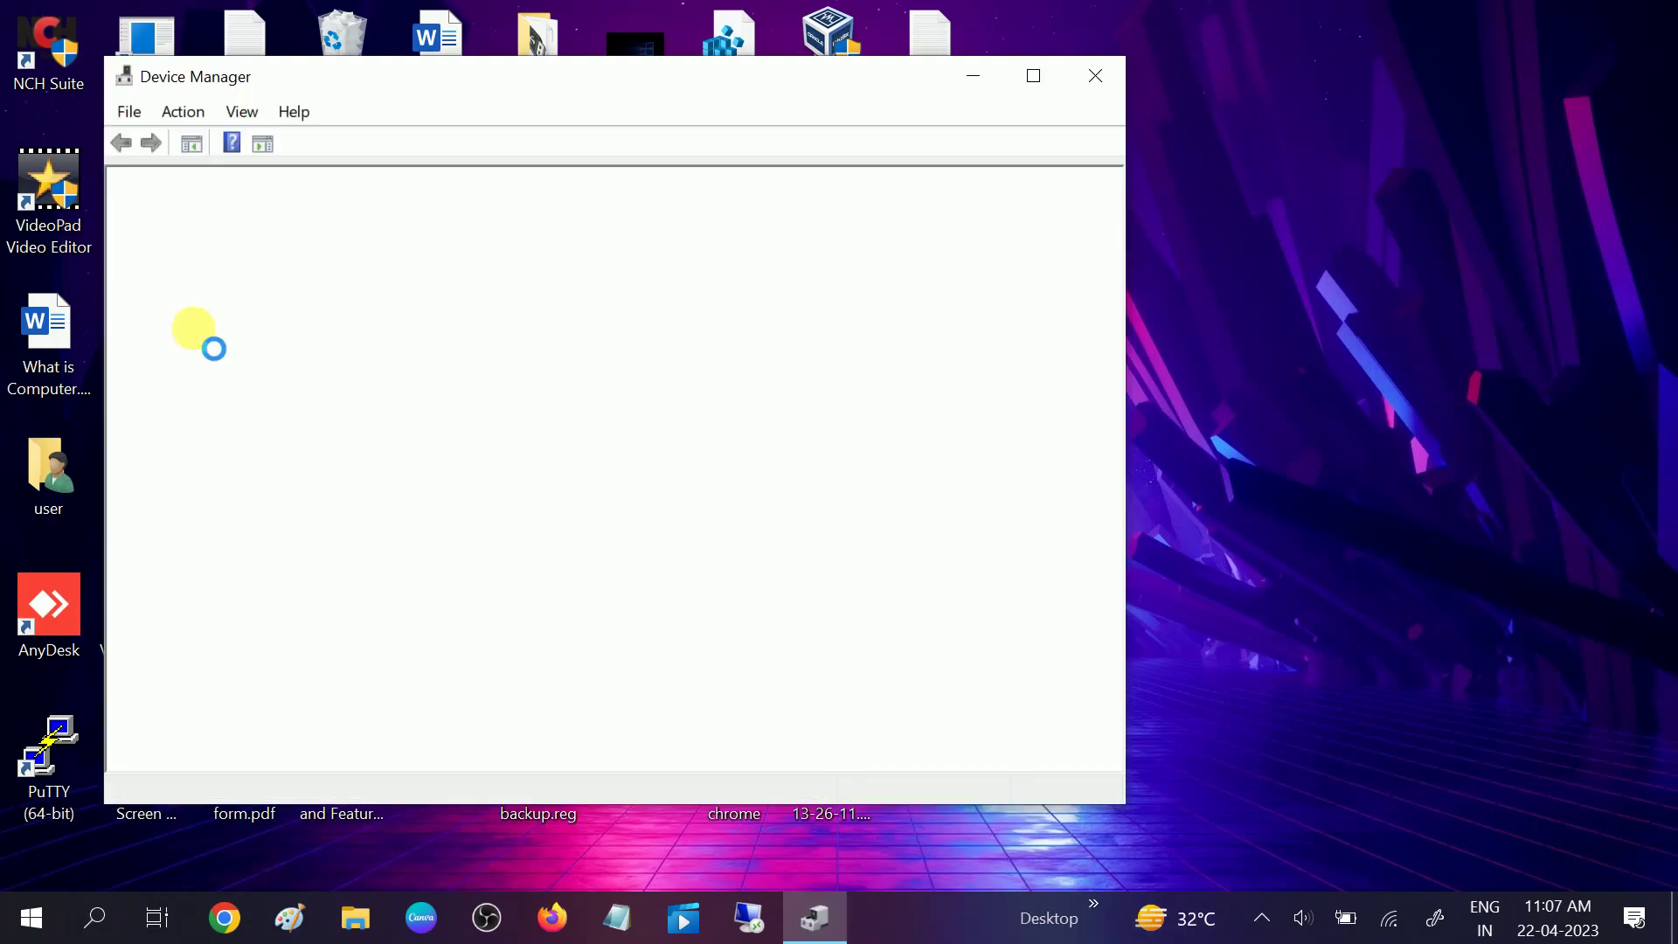
click(146, 276)
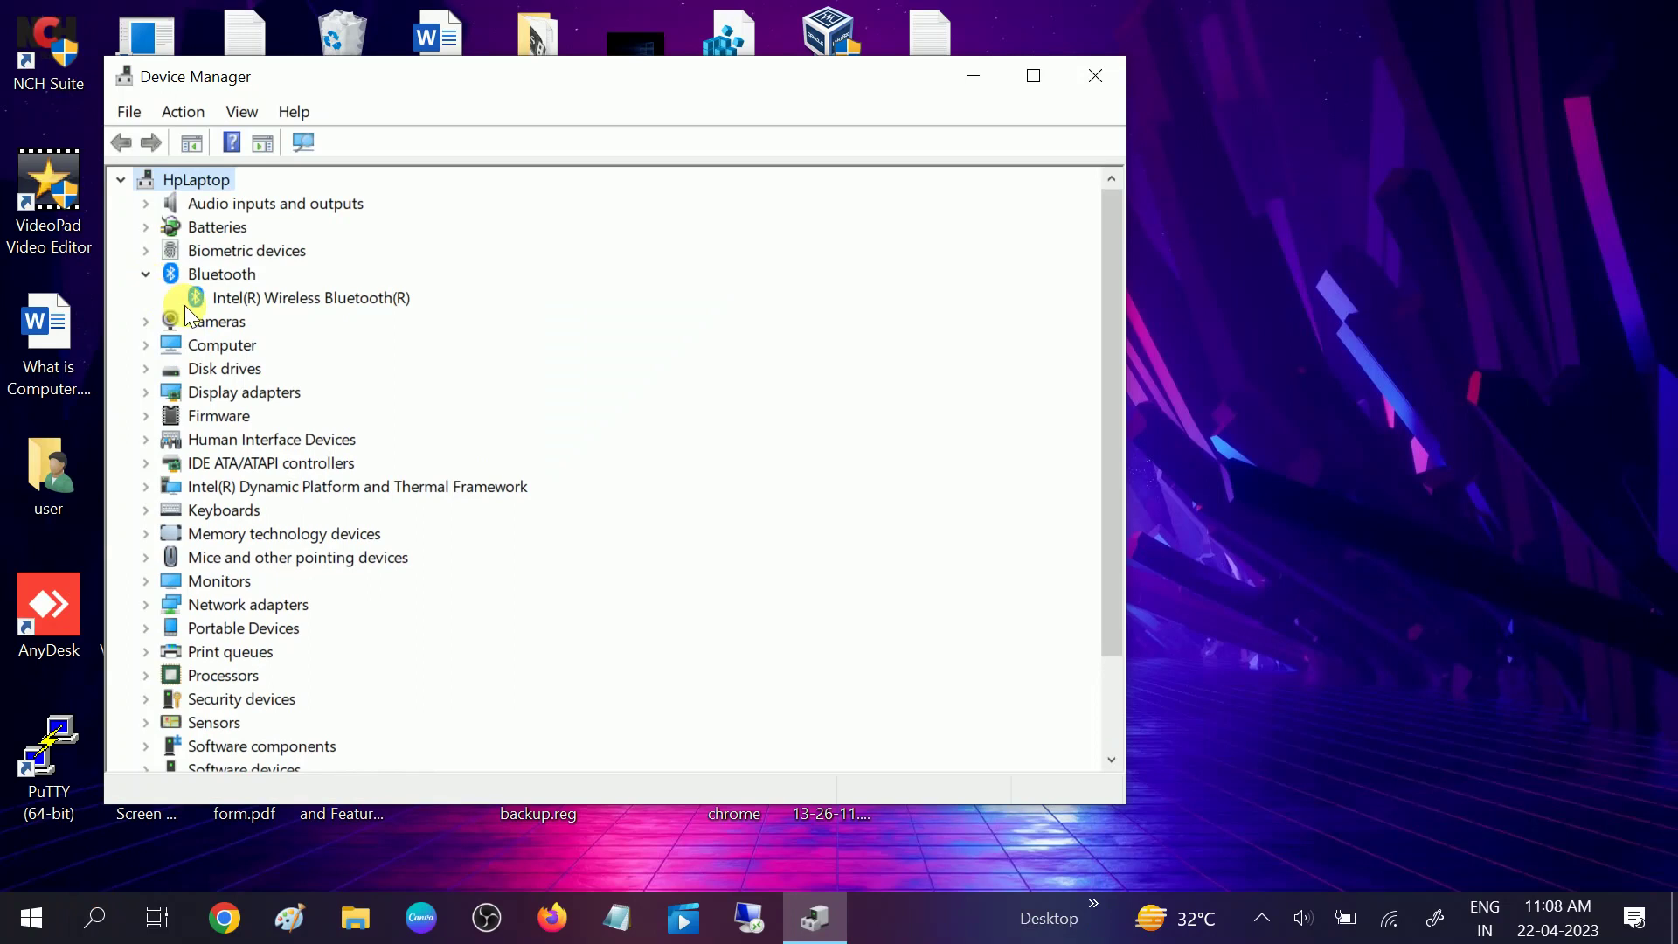
click(276, 302)
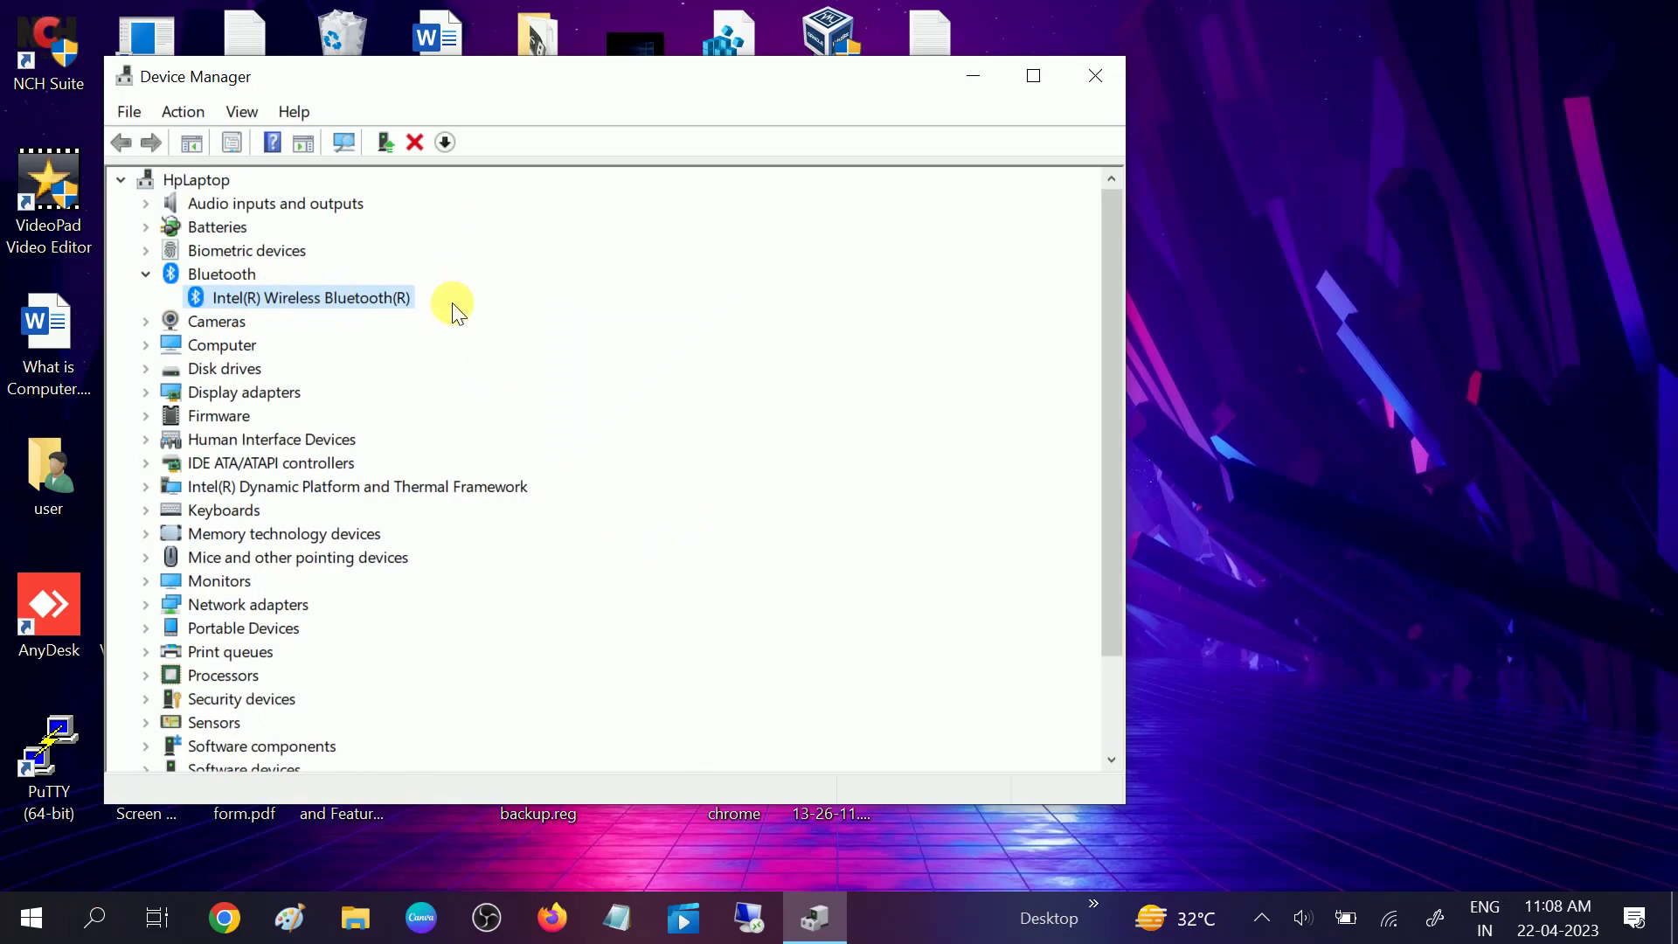
click(1088, 72)
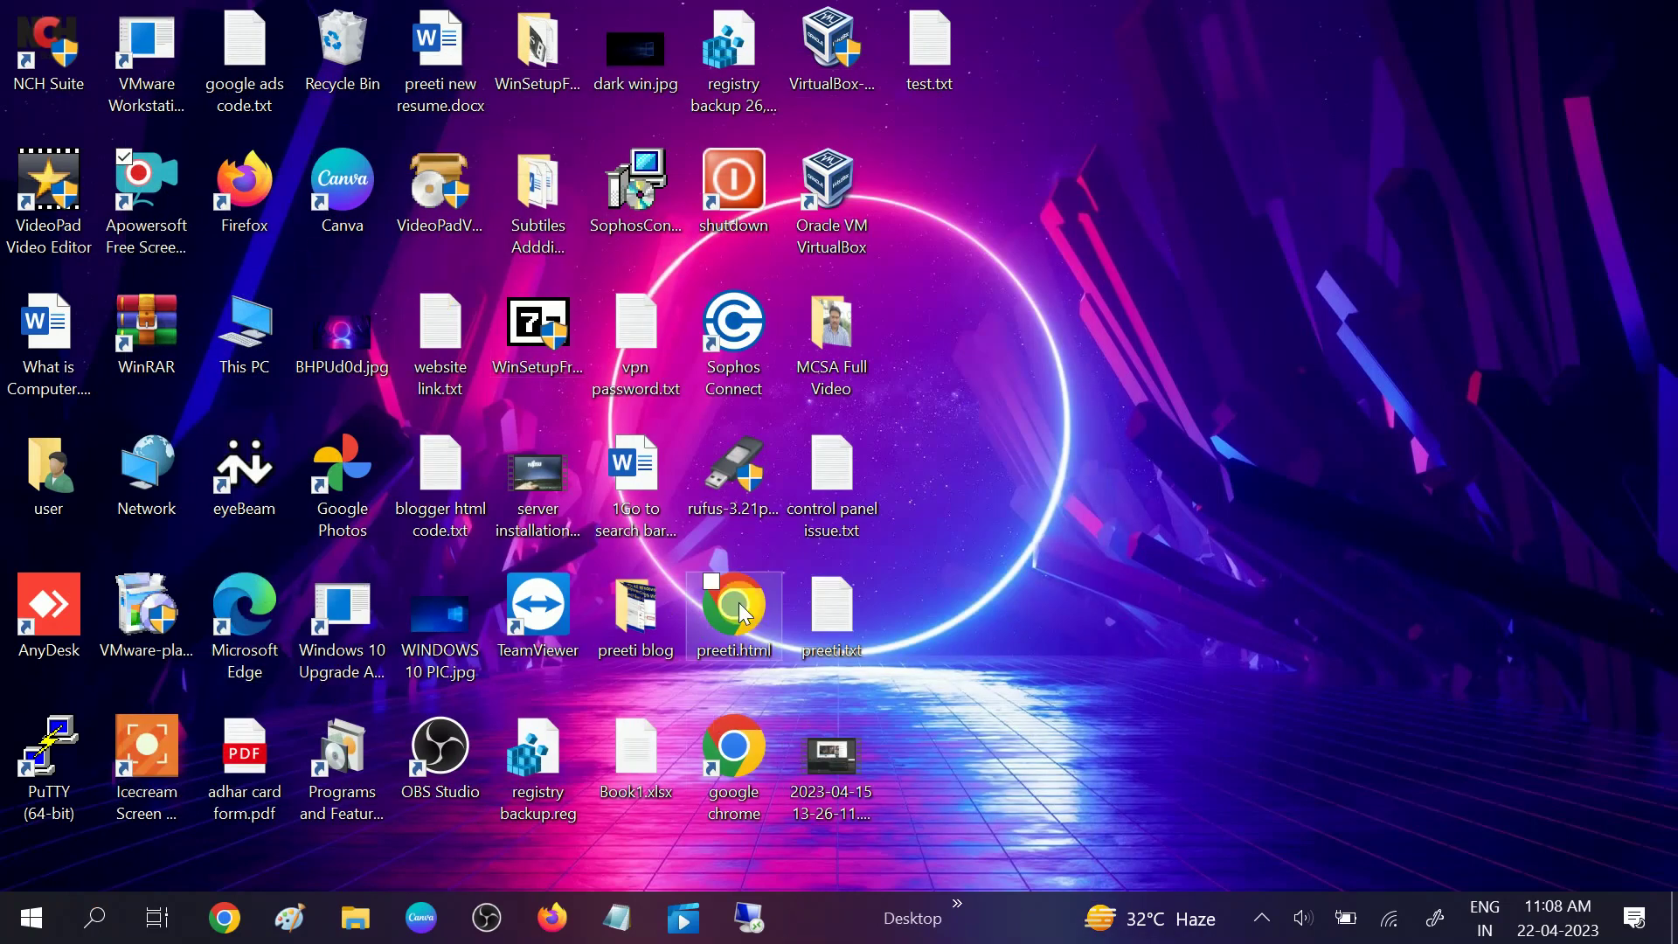
Step: Search 'intel bluetooth driver for windows 10' and open Intel's download page, keeping version 22.210.0 (Latest)
double_click(734, 757)
text(inte)
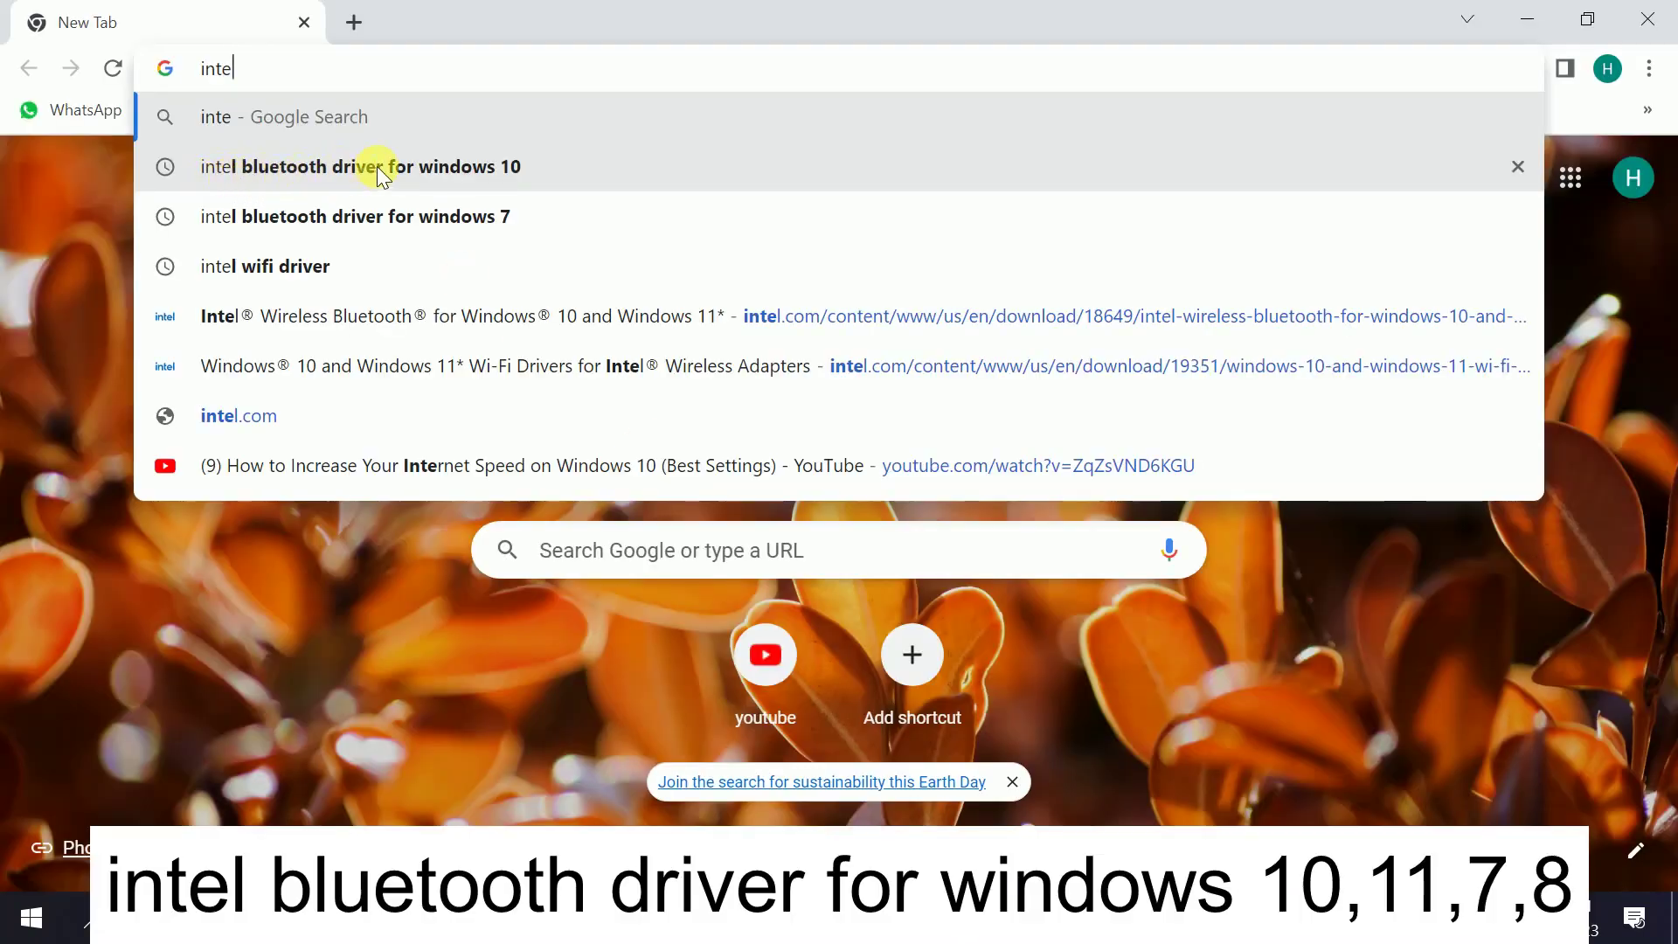
click(376, 166)
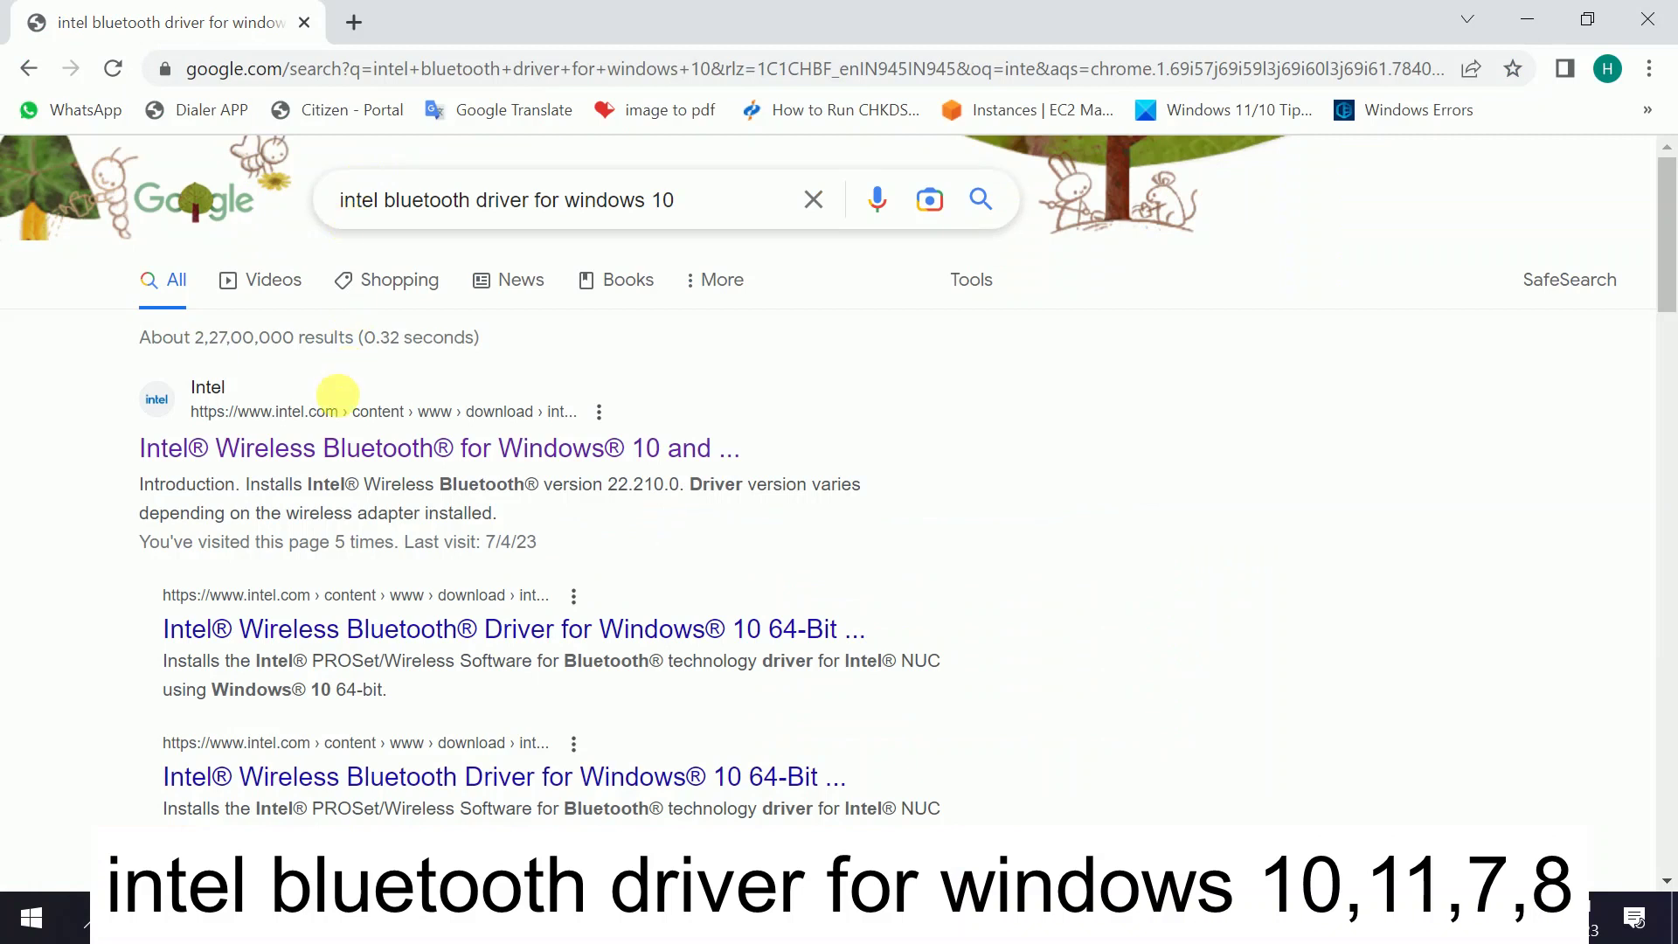
click(365, 453)
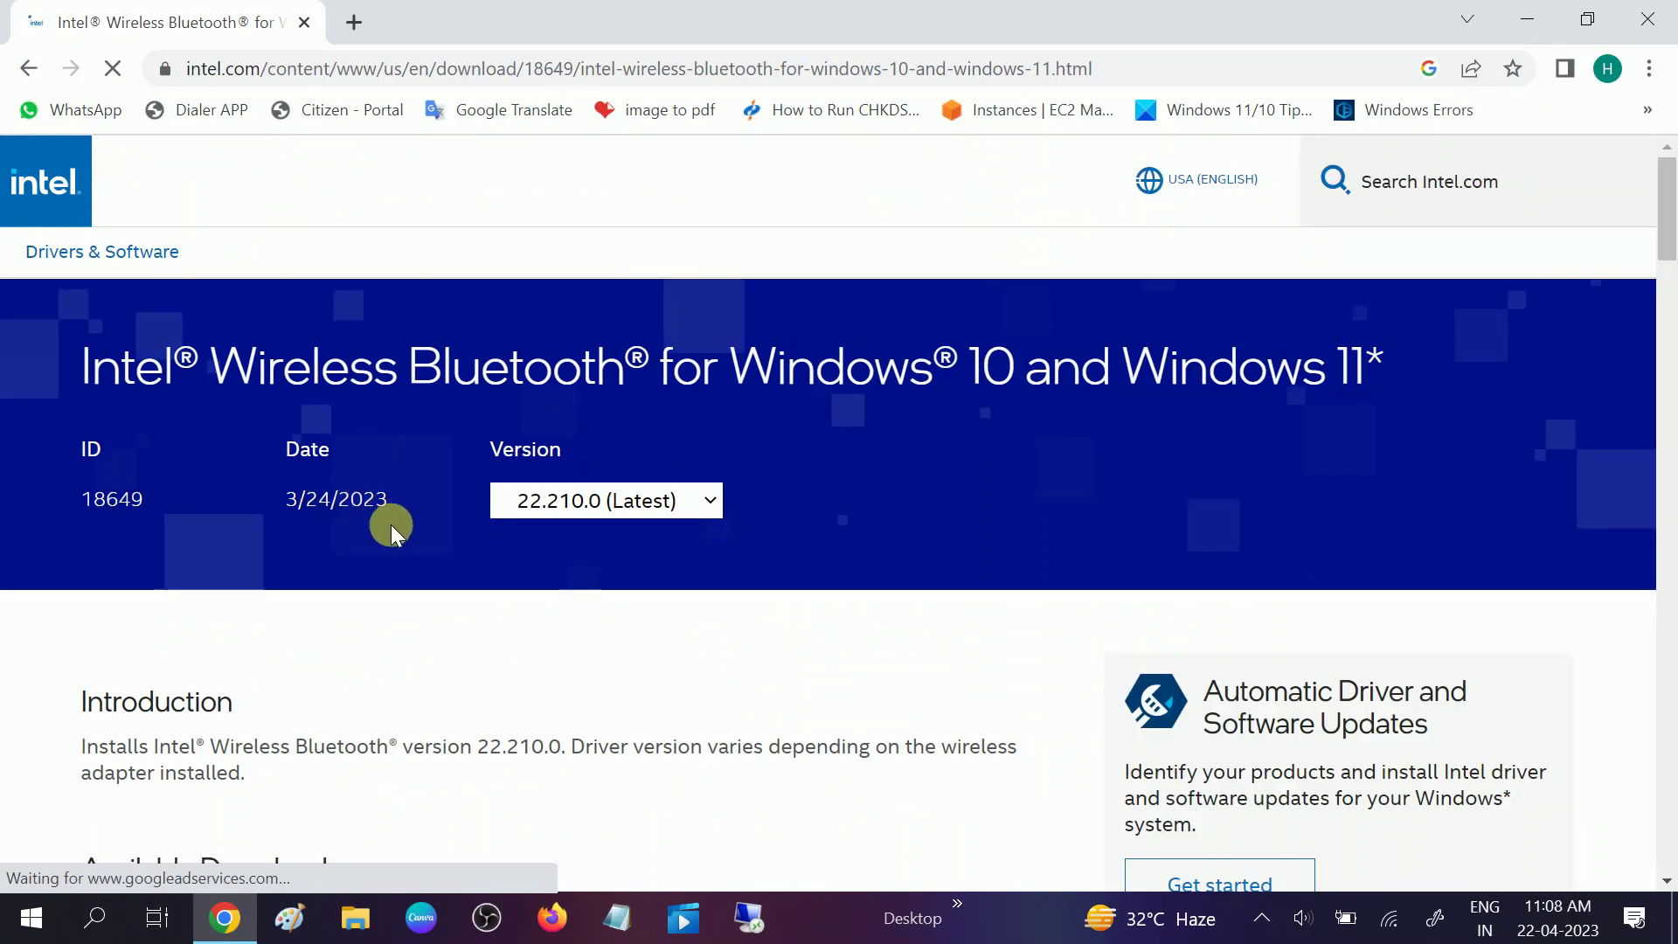
scroll(391, 524, down, 1)
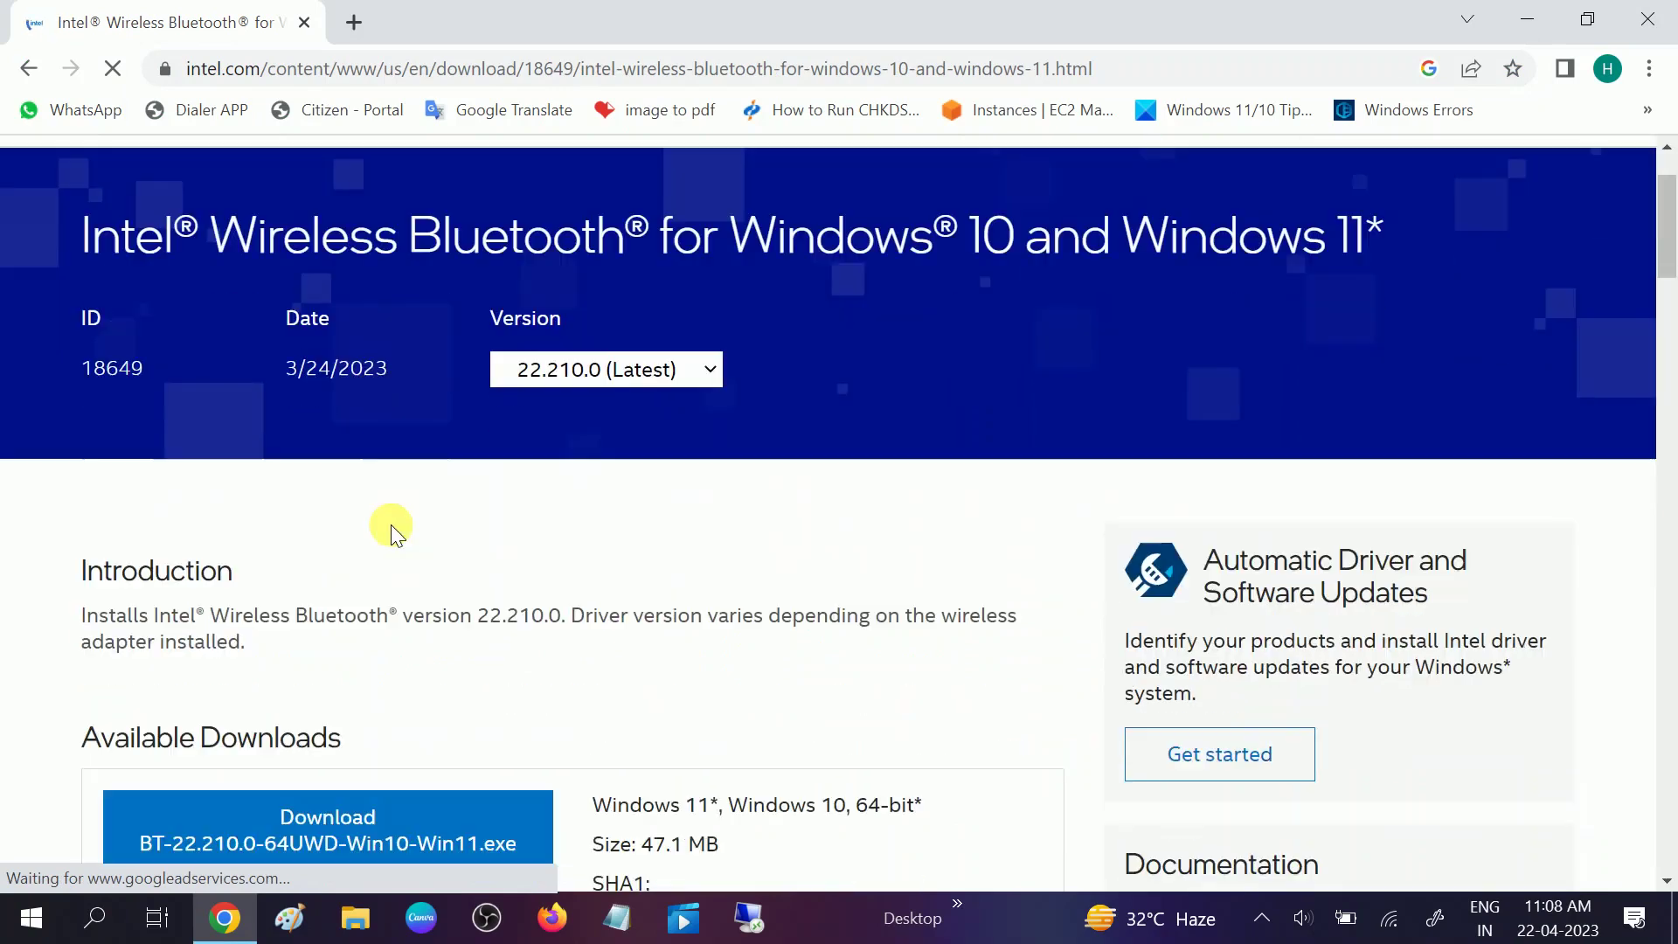
click(608, 370)
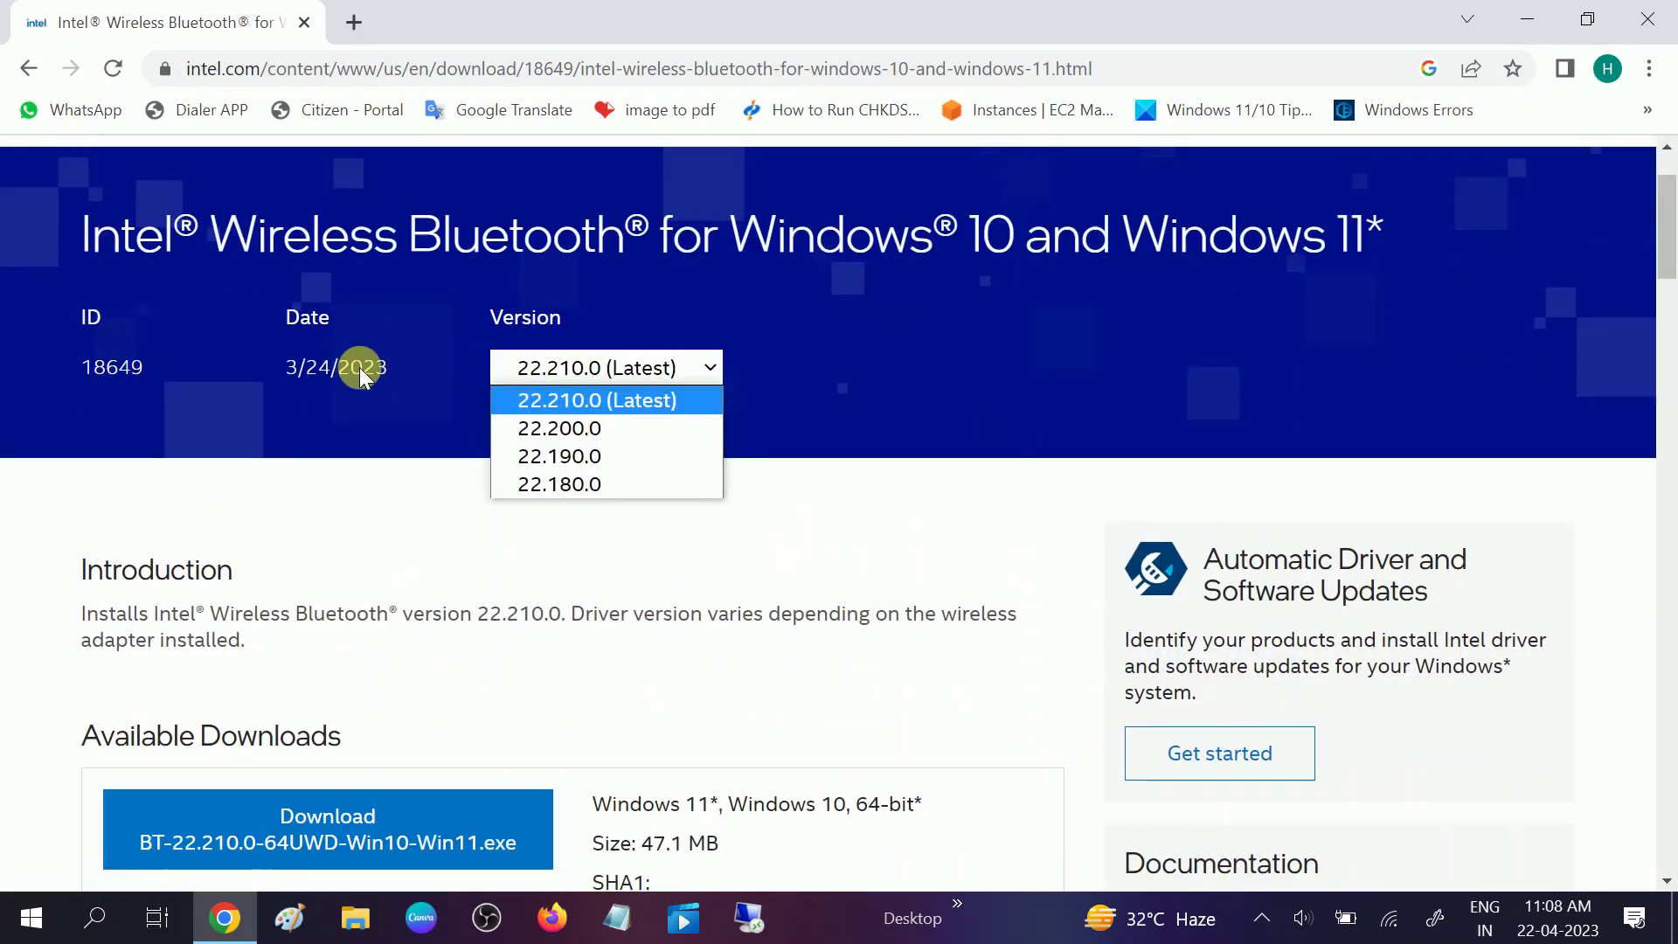
click(576, 402)
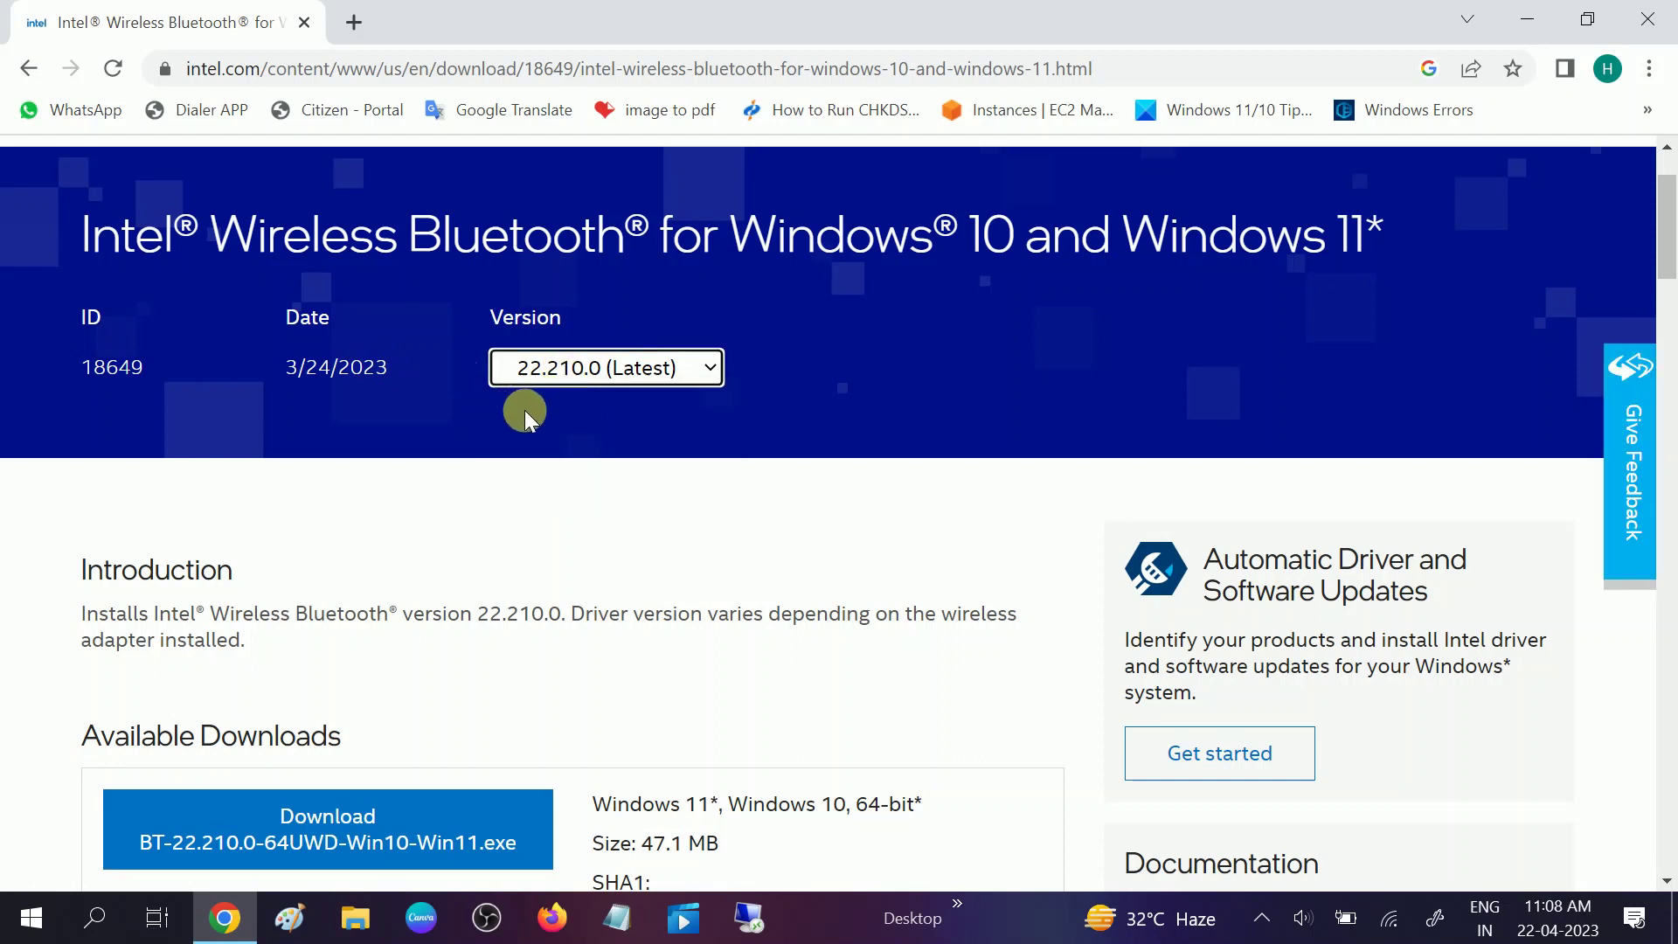
scroll(526, 411, down, 5)
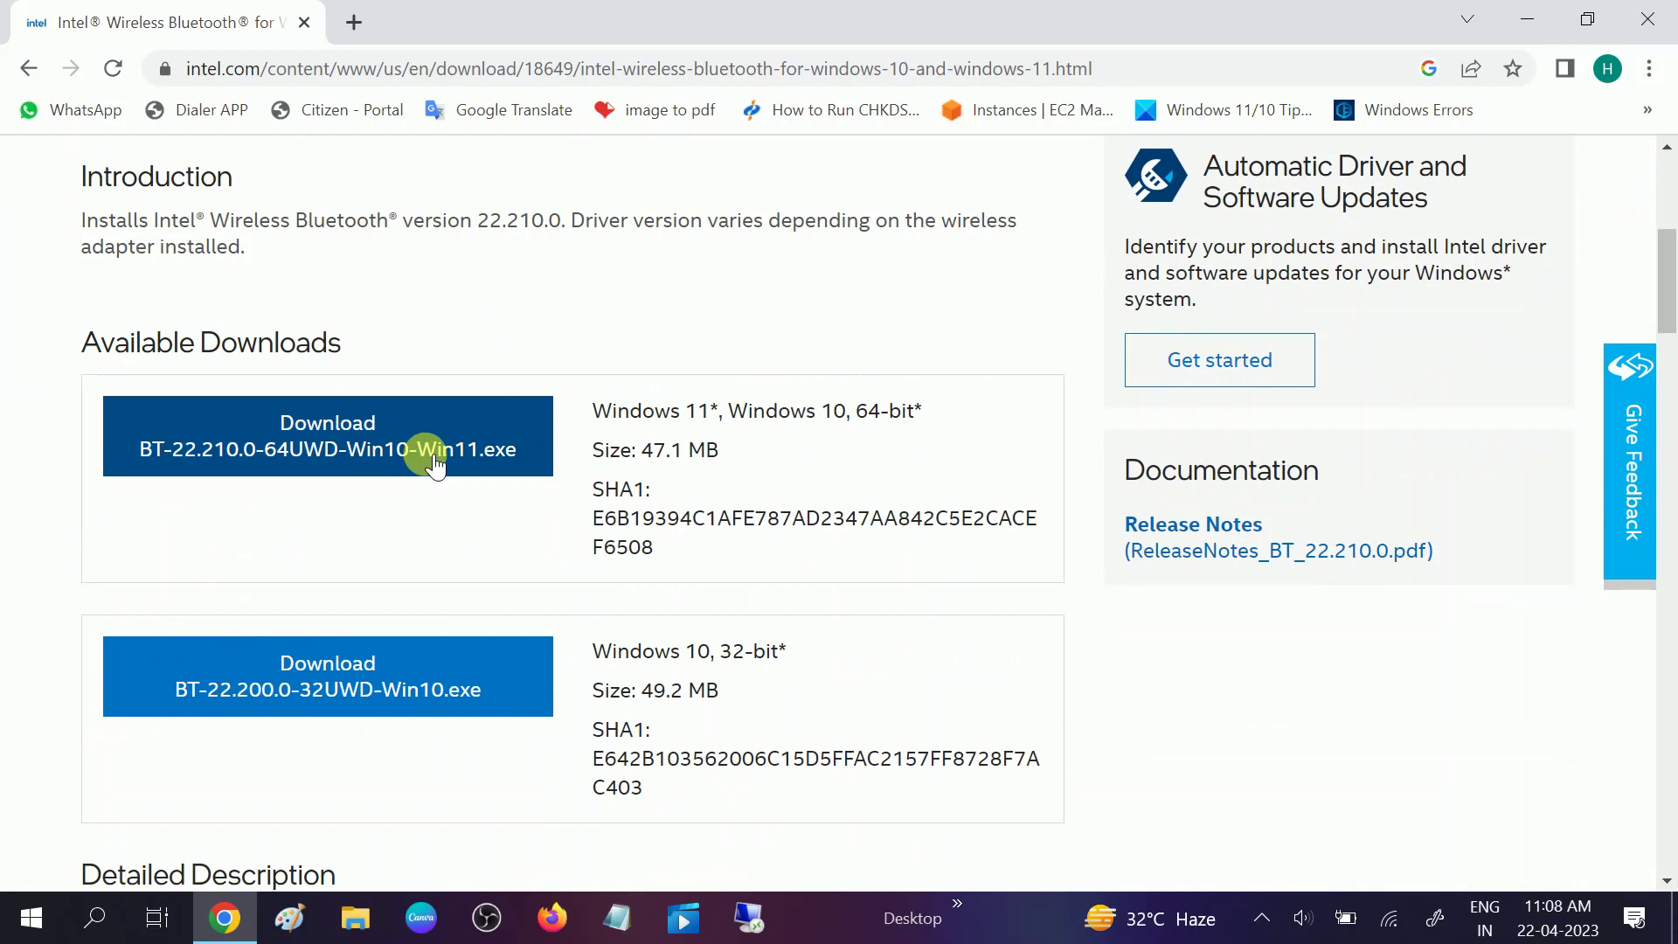
Step: Download the 64-bit BT-22.210.0 installer after accepting Intel's license, then open a new tab
drag(833, 411, 924, 411)
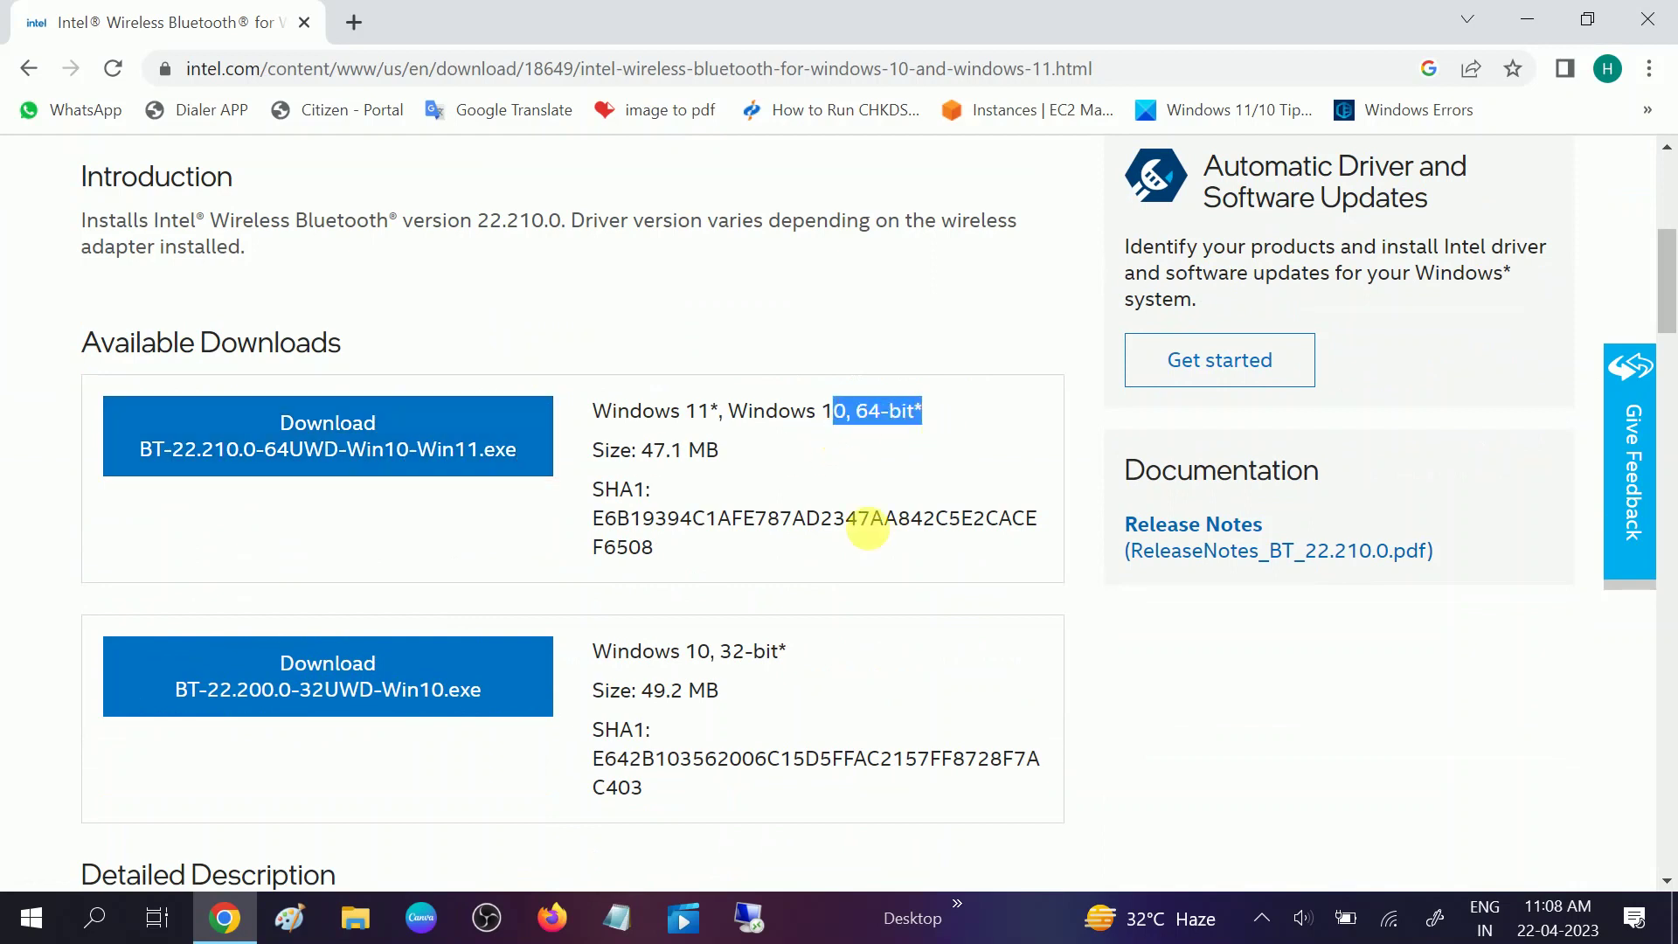
drag(718, 651, 799, 652)
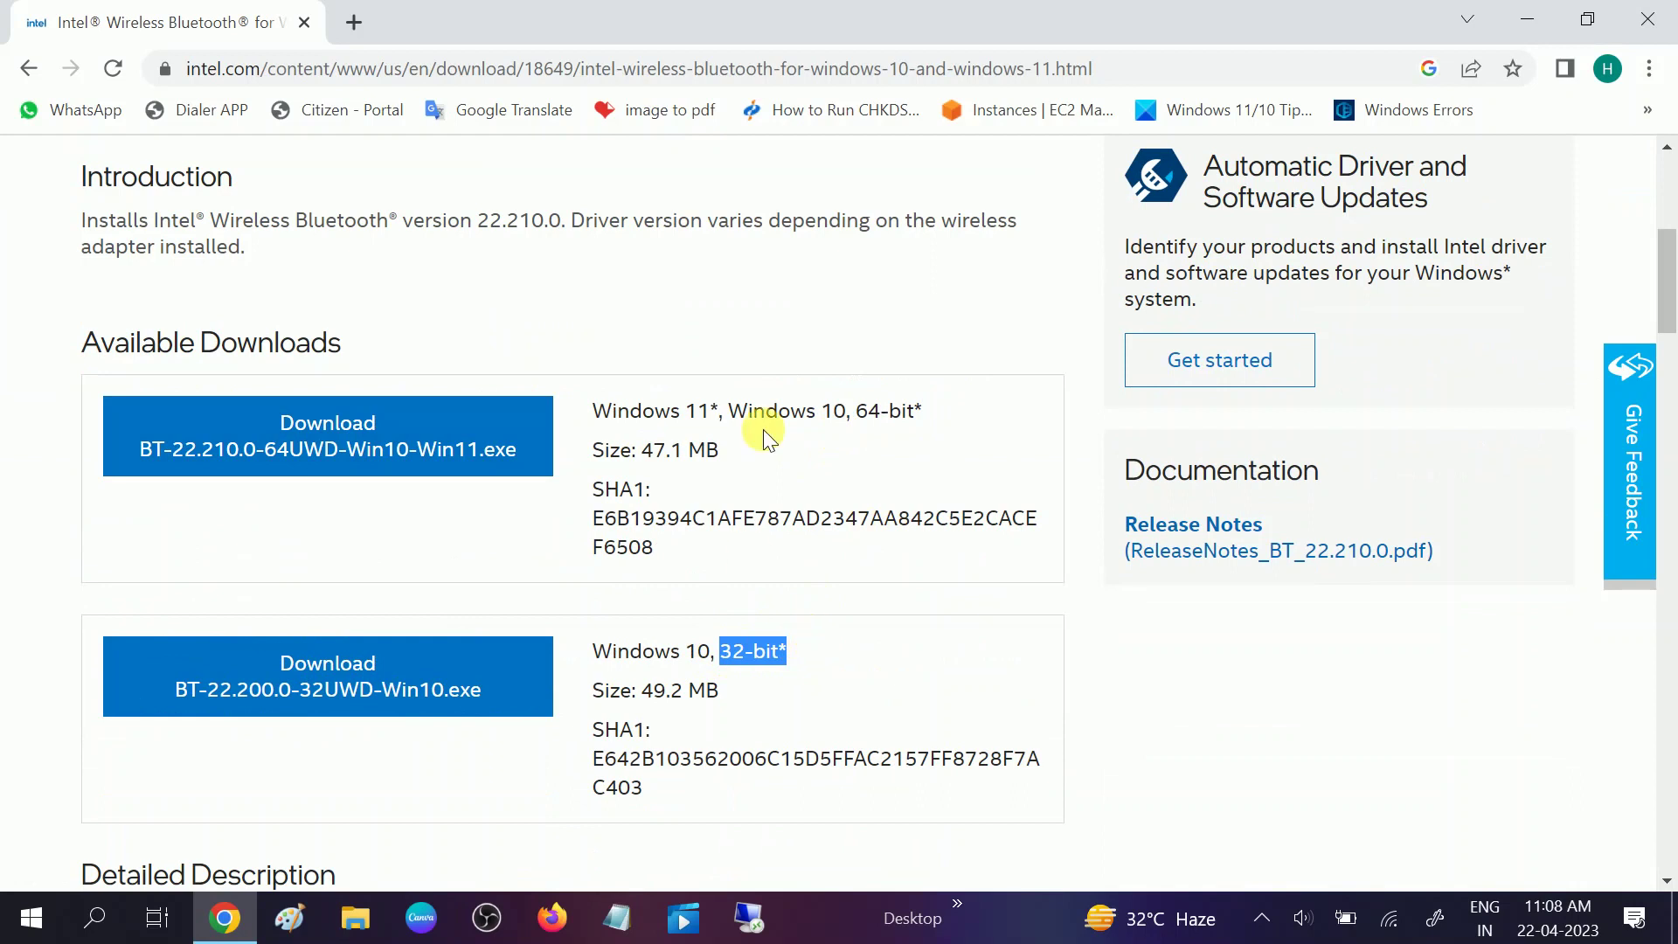
click(367, 451)
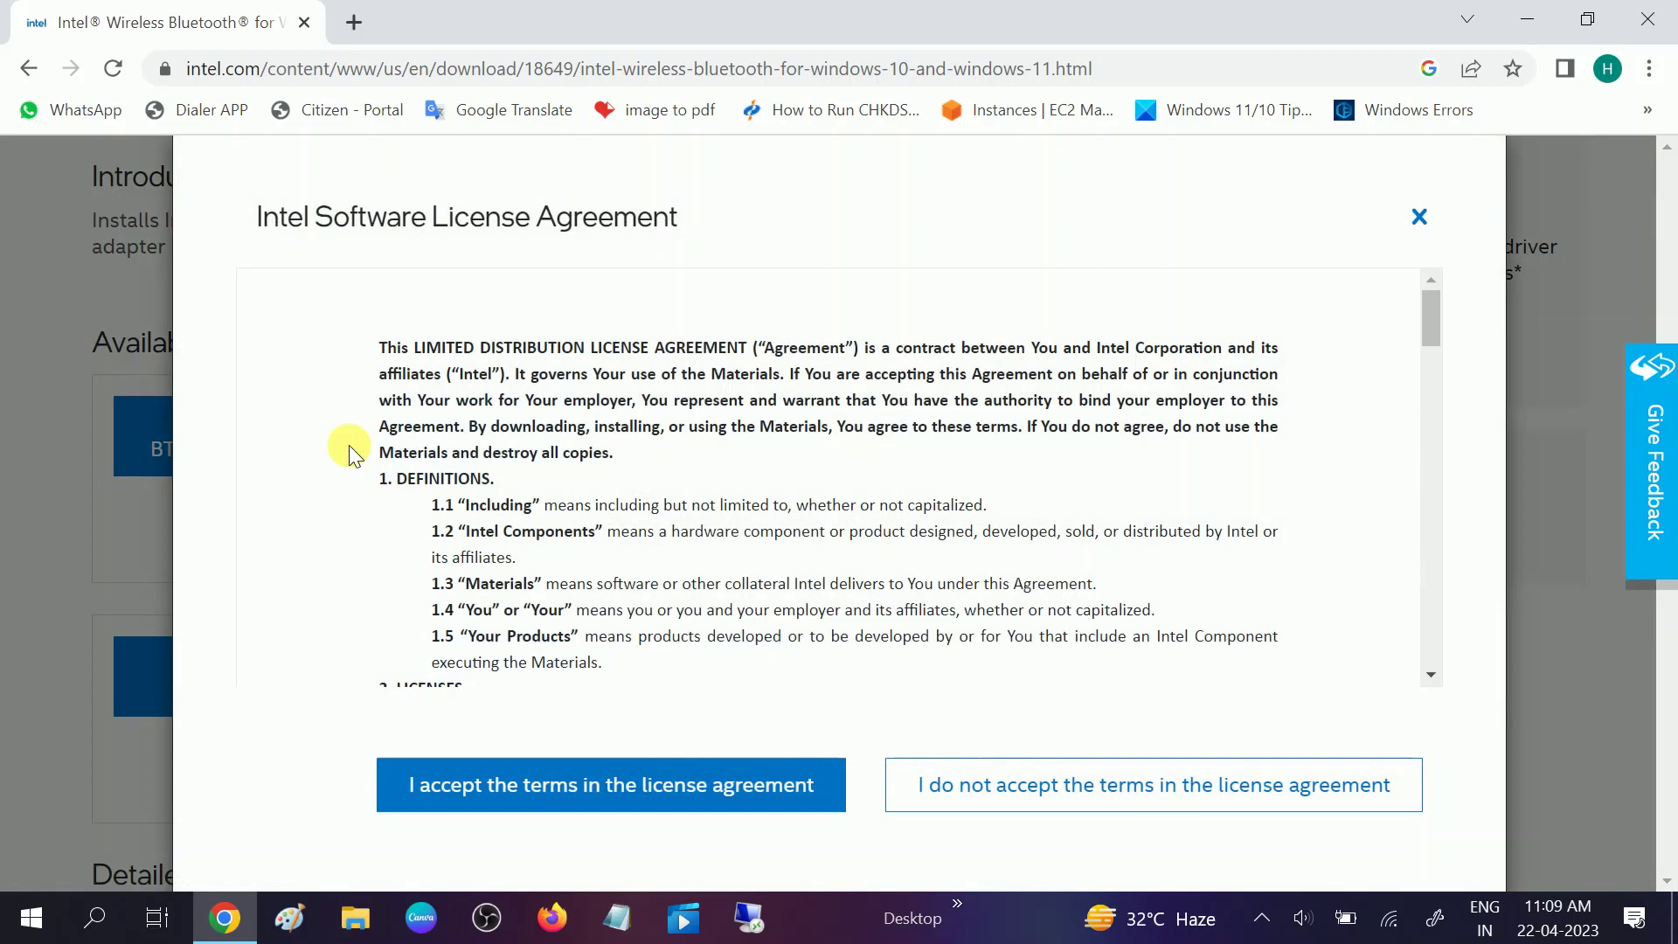
click(558, 784)
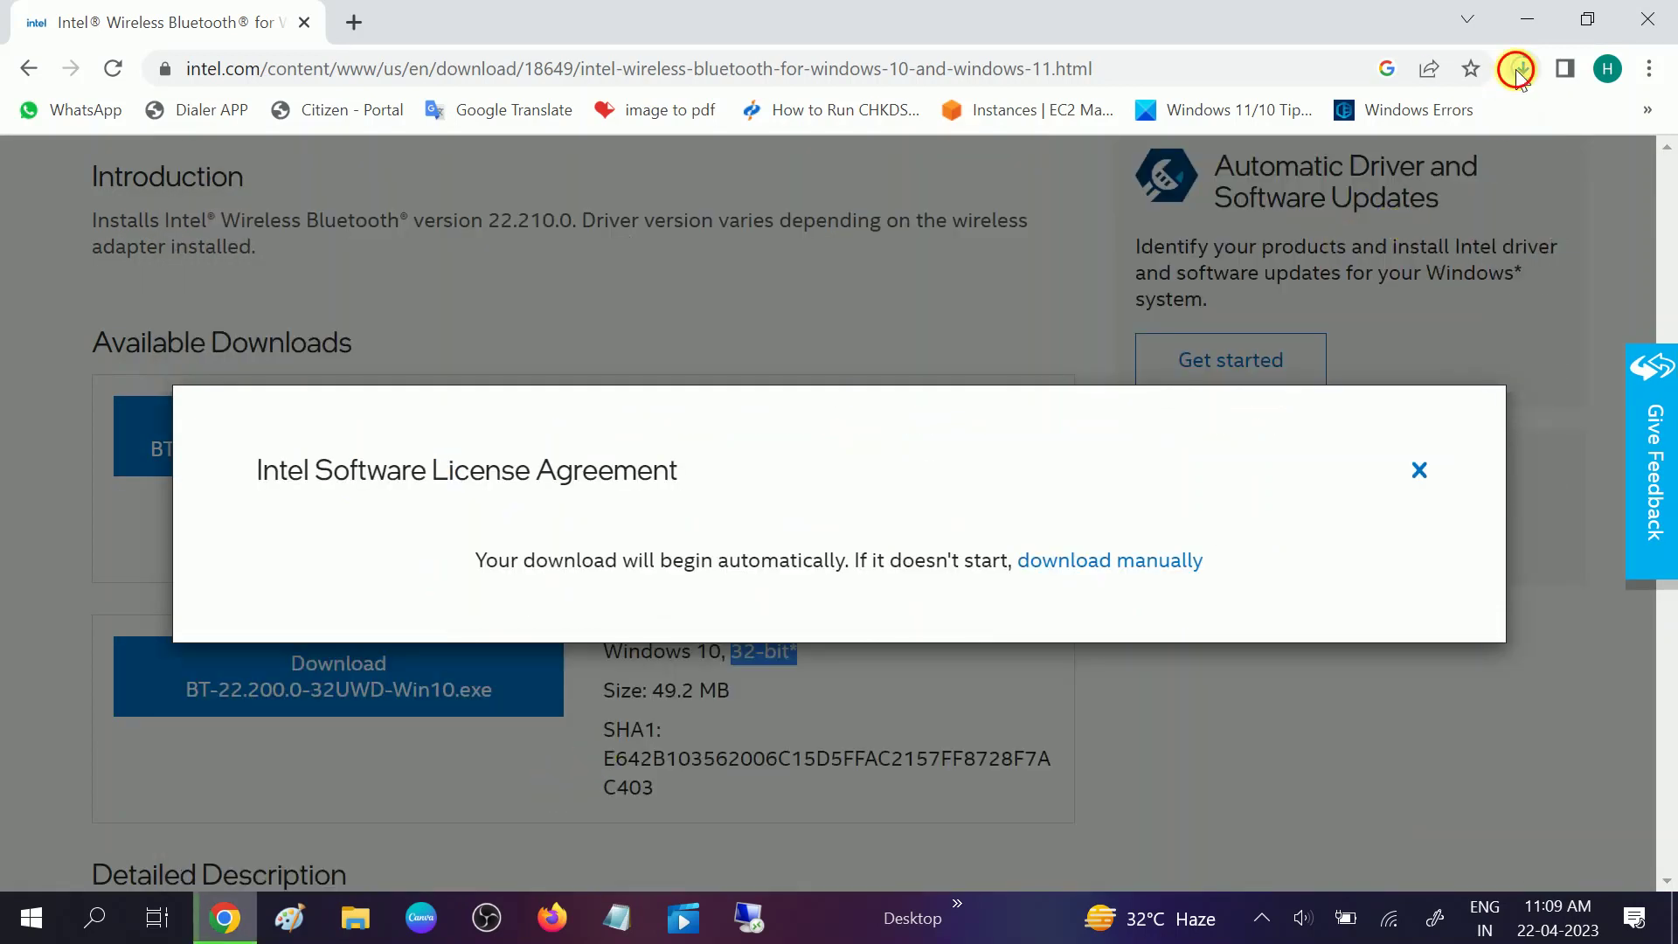
click(1517, 69)
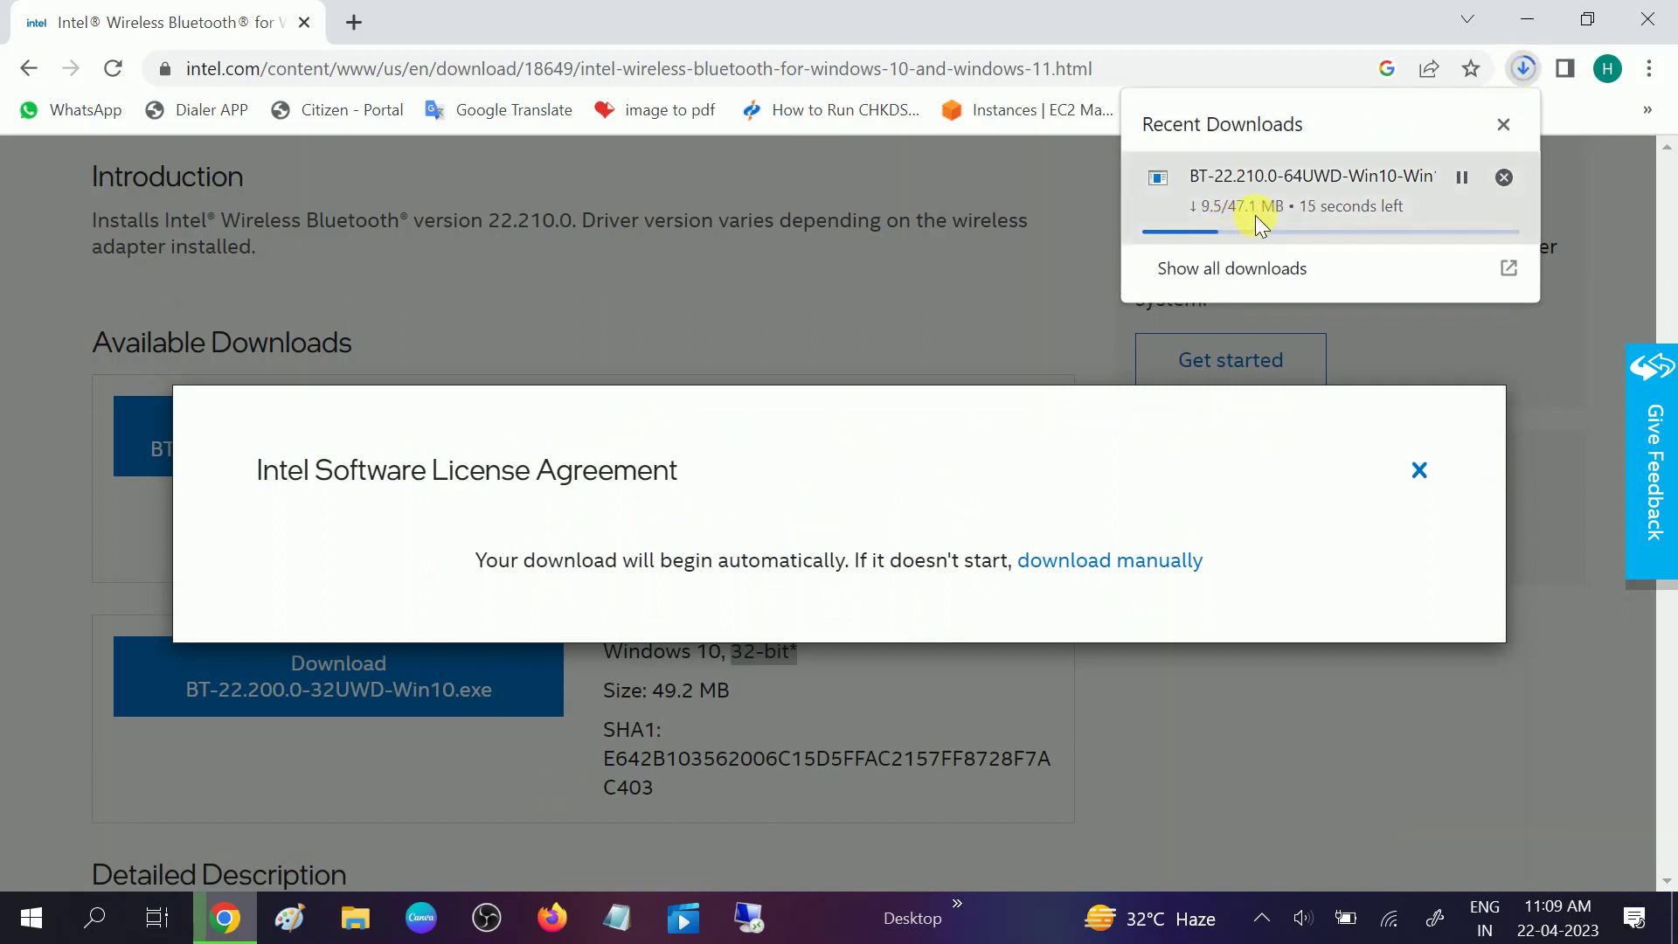
click(354, 23)
click(327, 82)
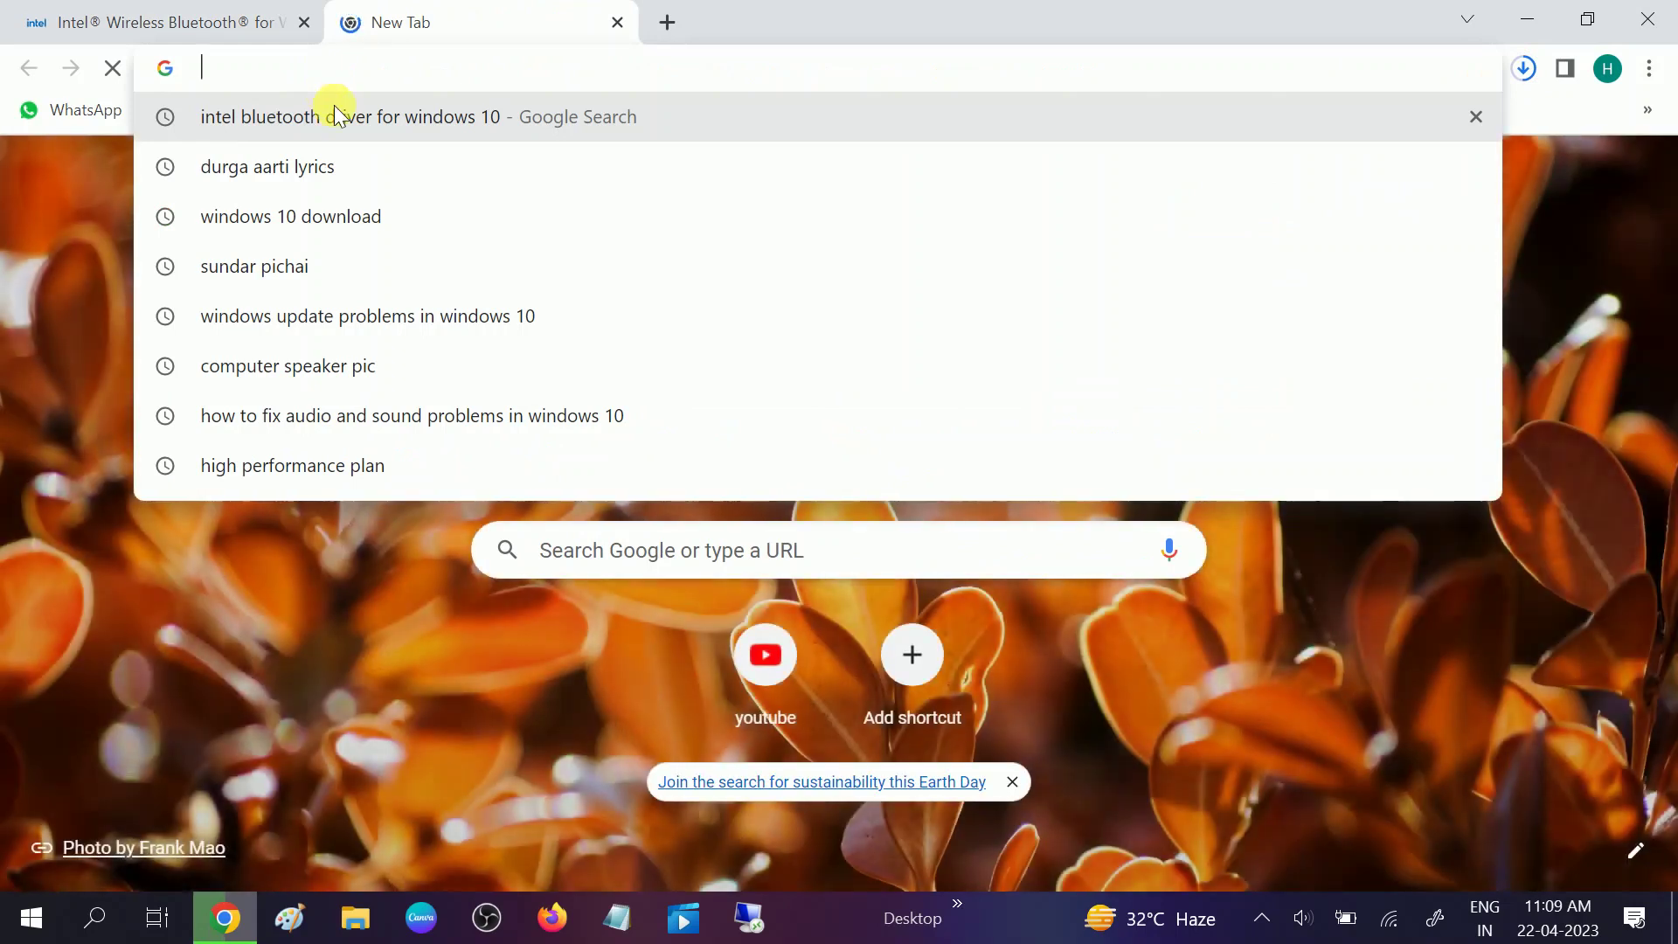
Step: Search Google for 'intel bluetooth driver for windows 7'
click(336, 106)
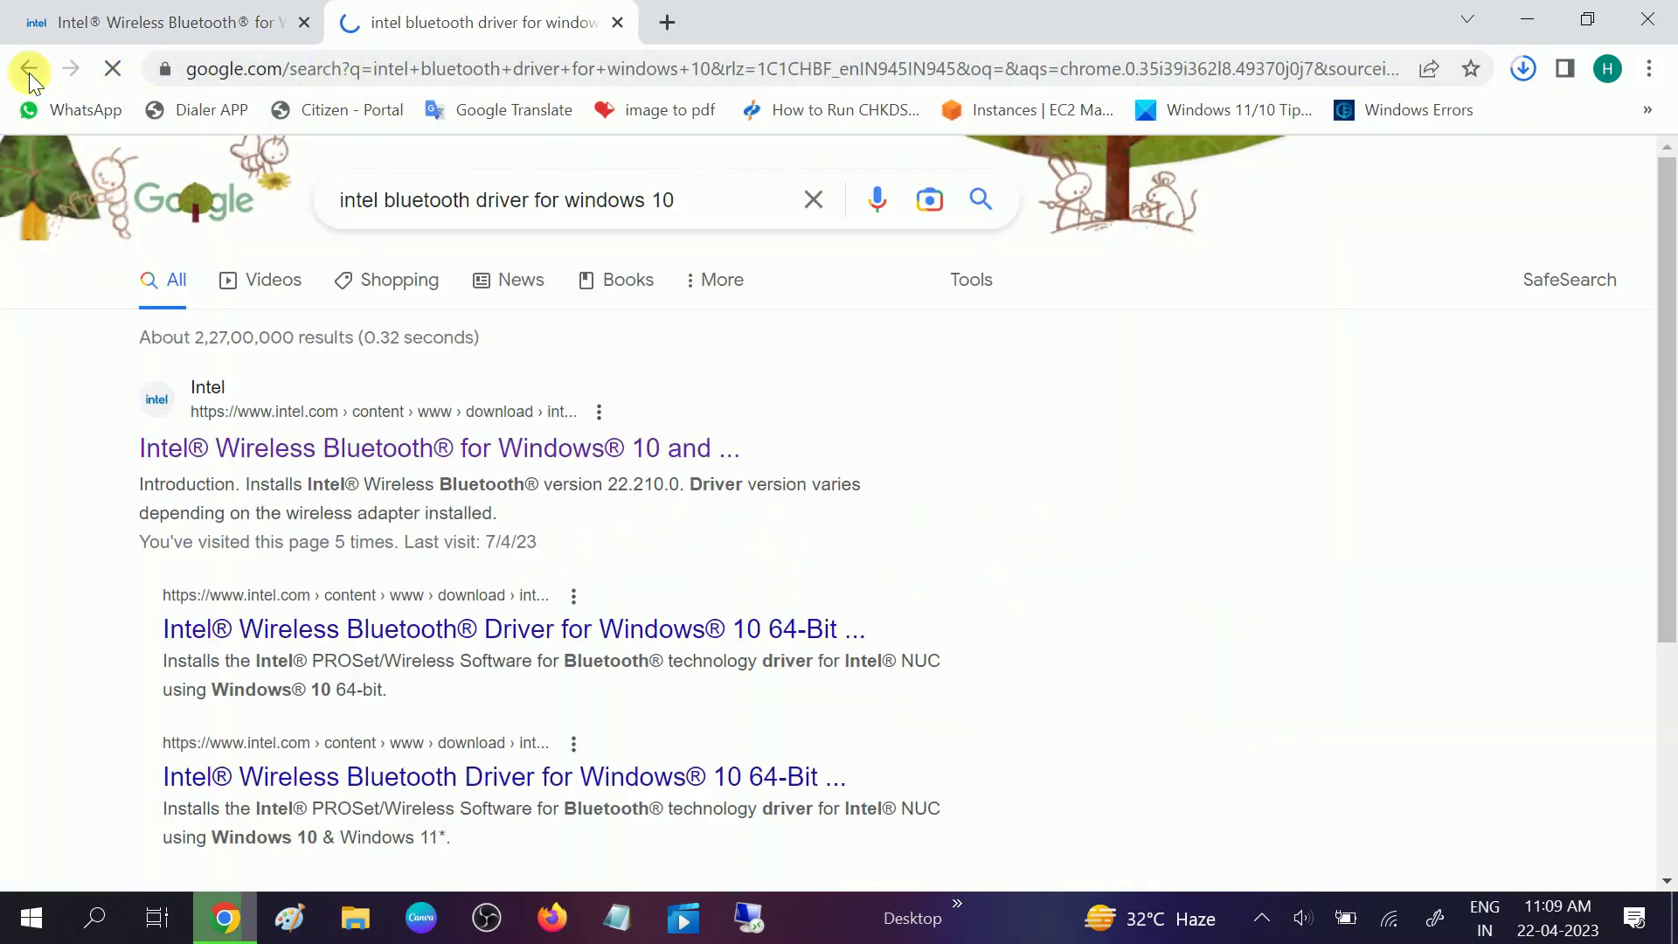
click(709, 208)
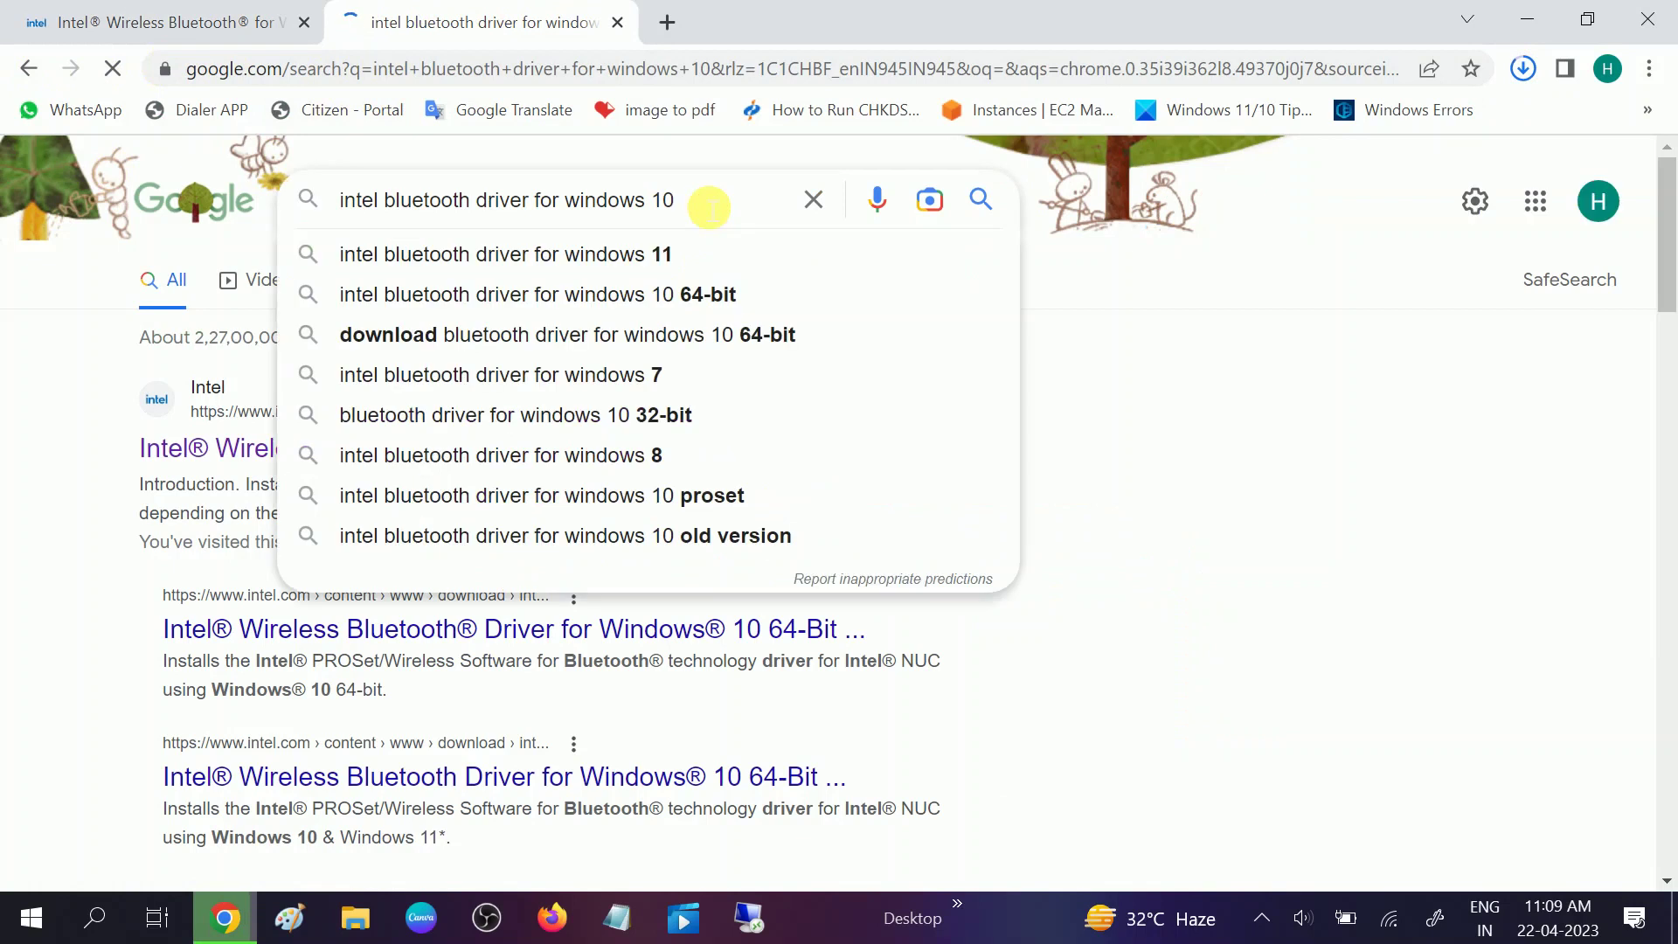
key(BackSpace)
key(BackSpace)
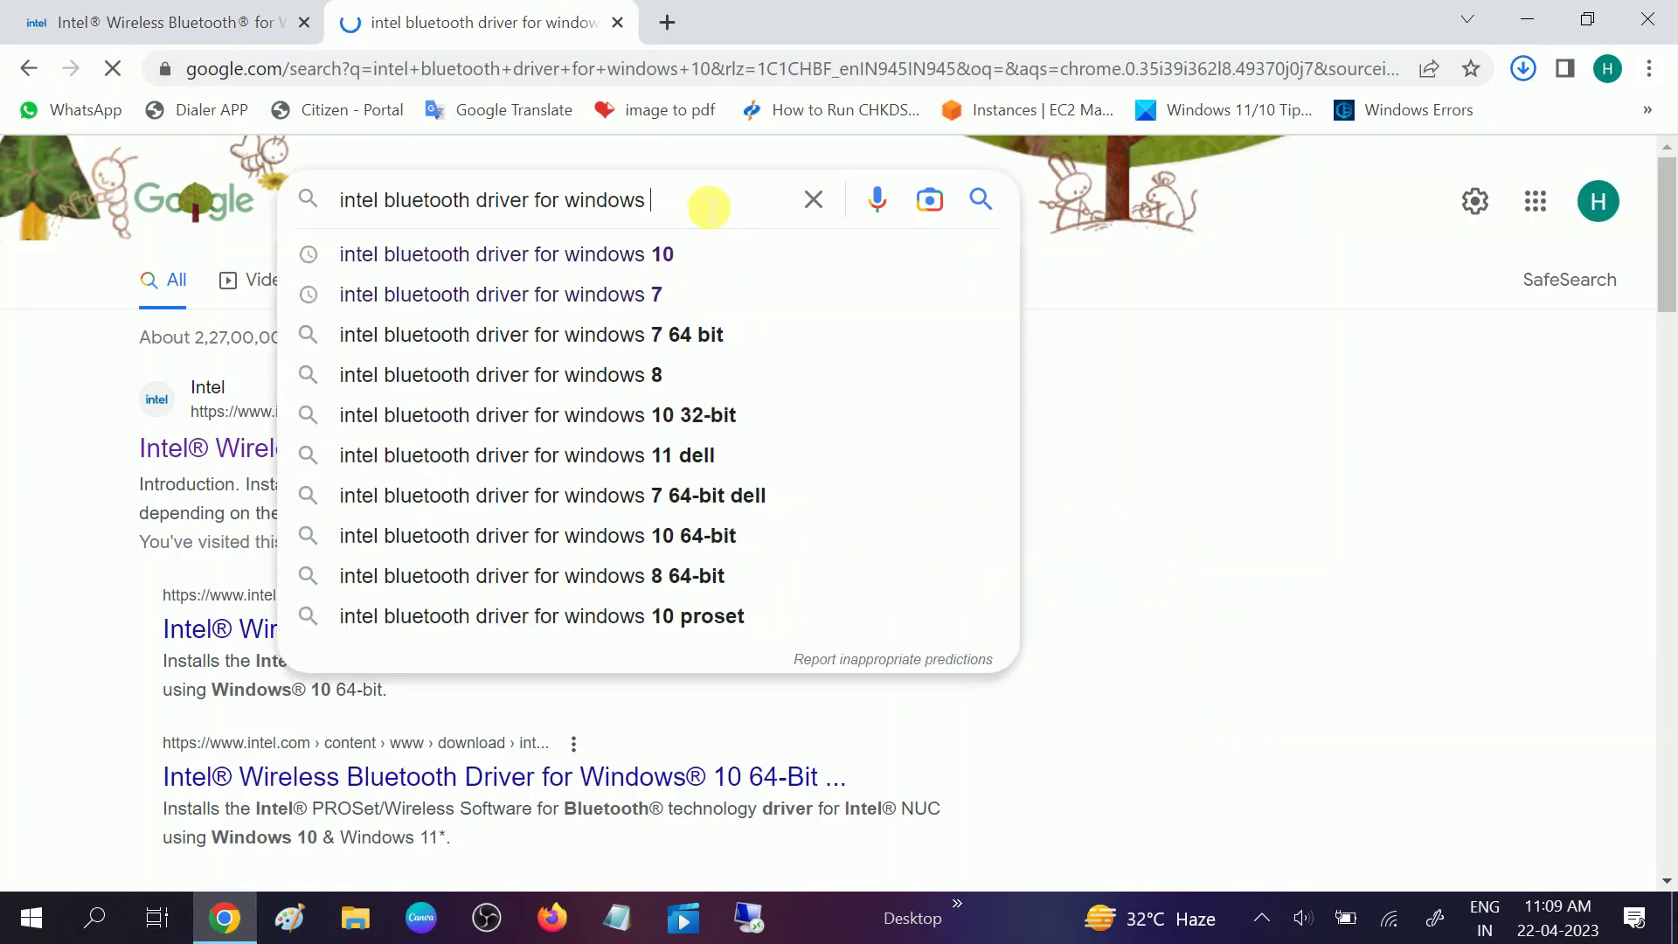
text(7)
key(Return)
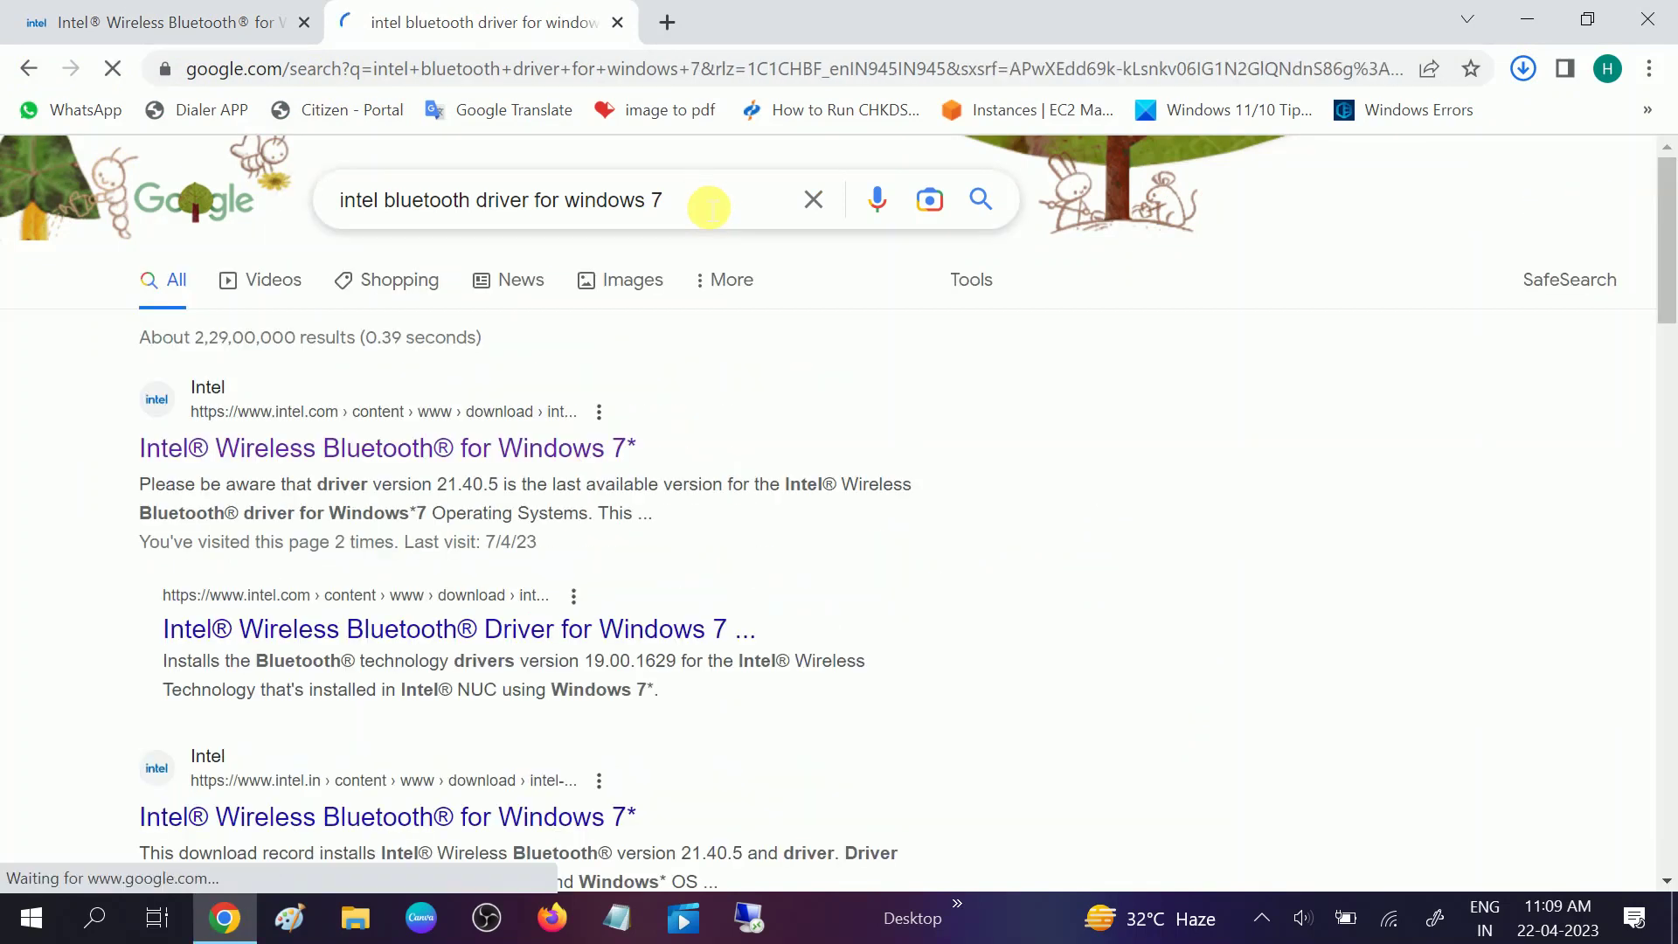
Step: Open Intel's Windows 7 Bluetooth page and request the 32-bit 21.40.5 installer
click(349, 448)
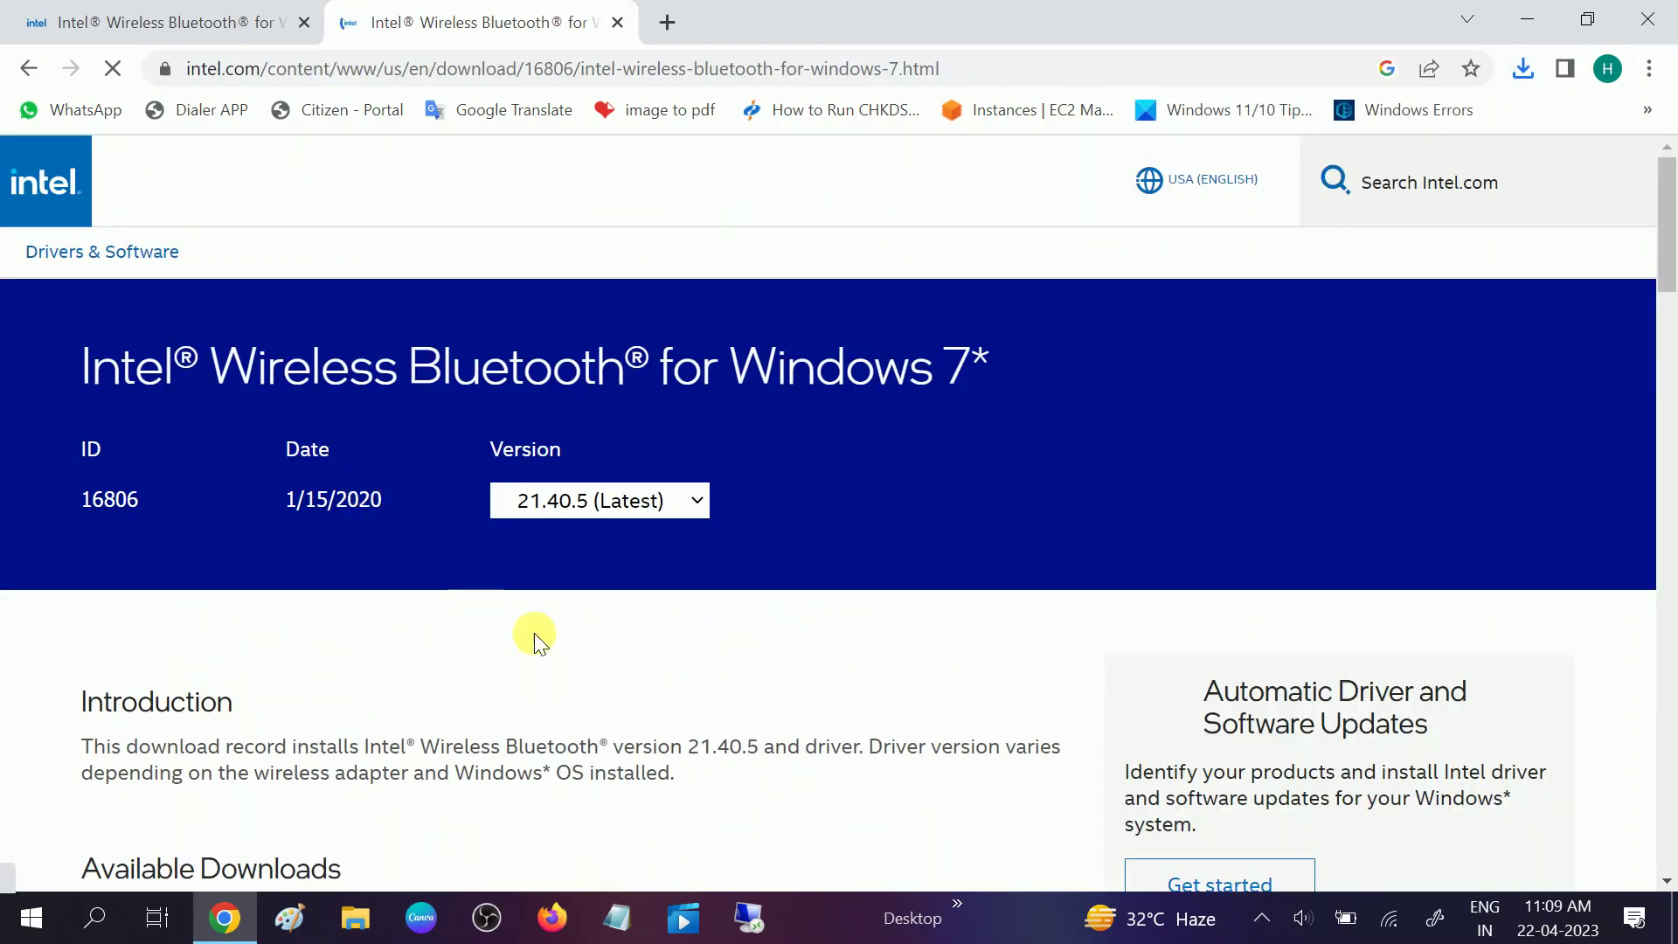
scroll(569, 603, down, 5)
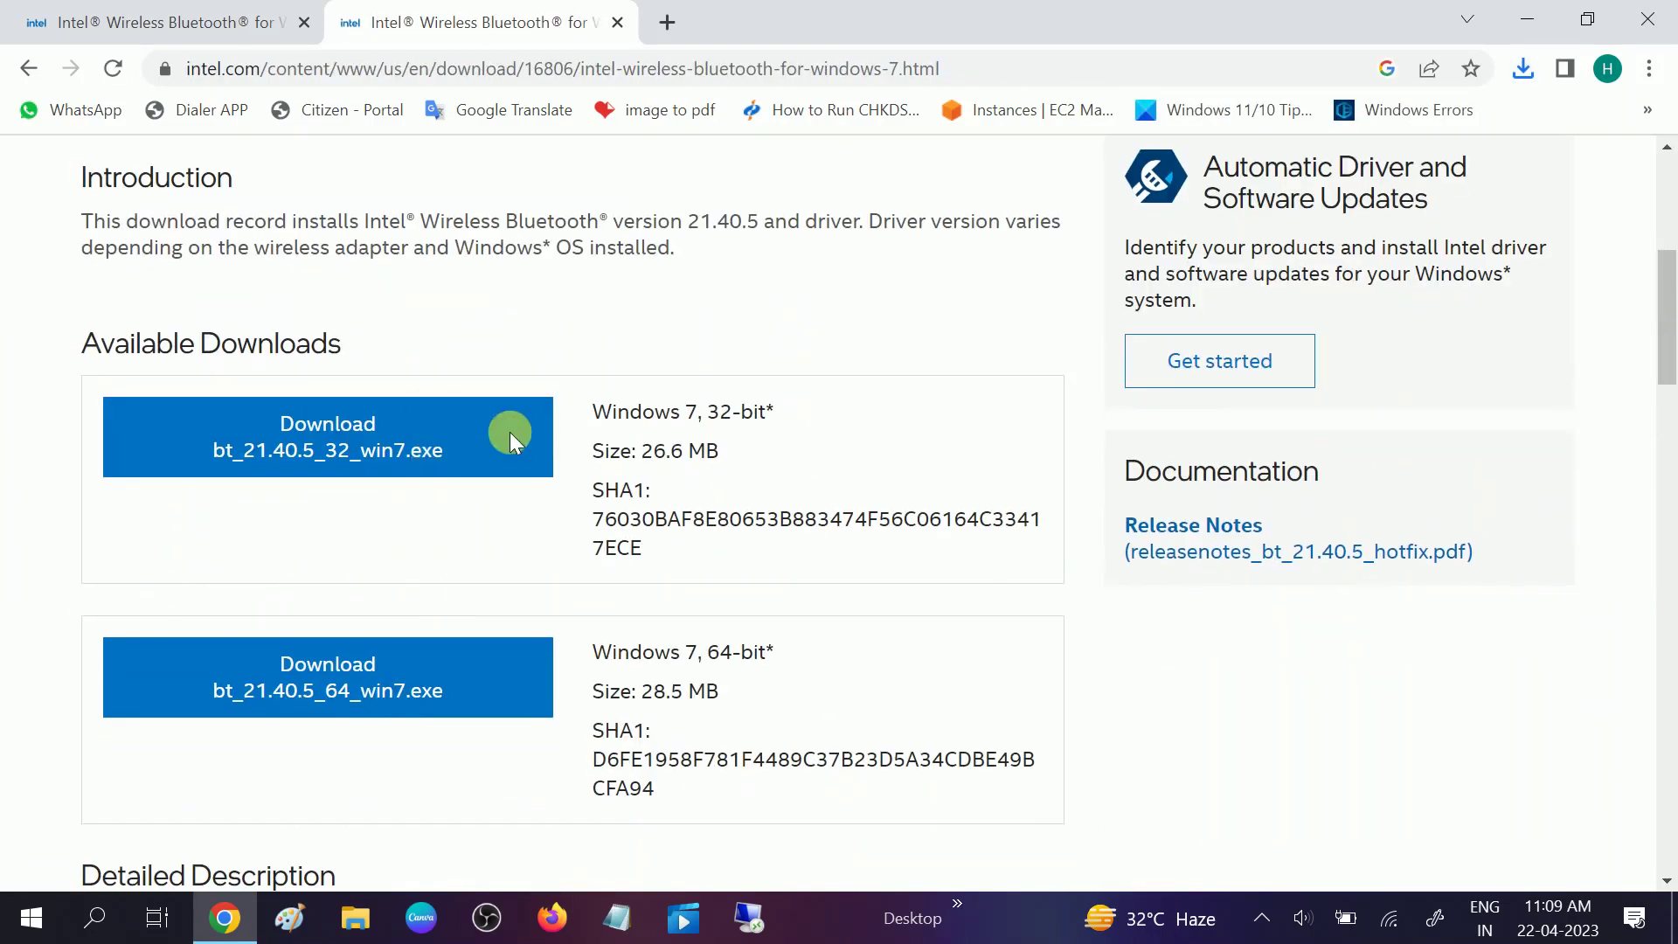
click(511, 432)
drag(685, 412, 805, 411)
drag(671, 652, 759, 652)
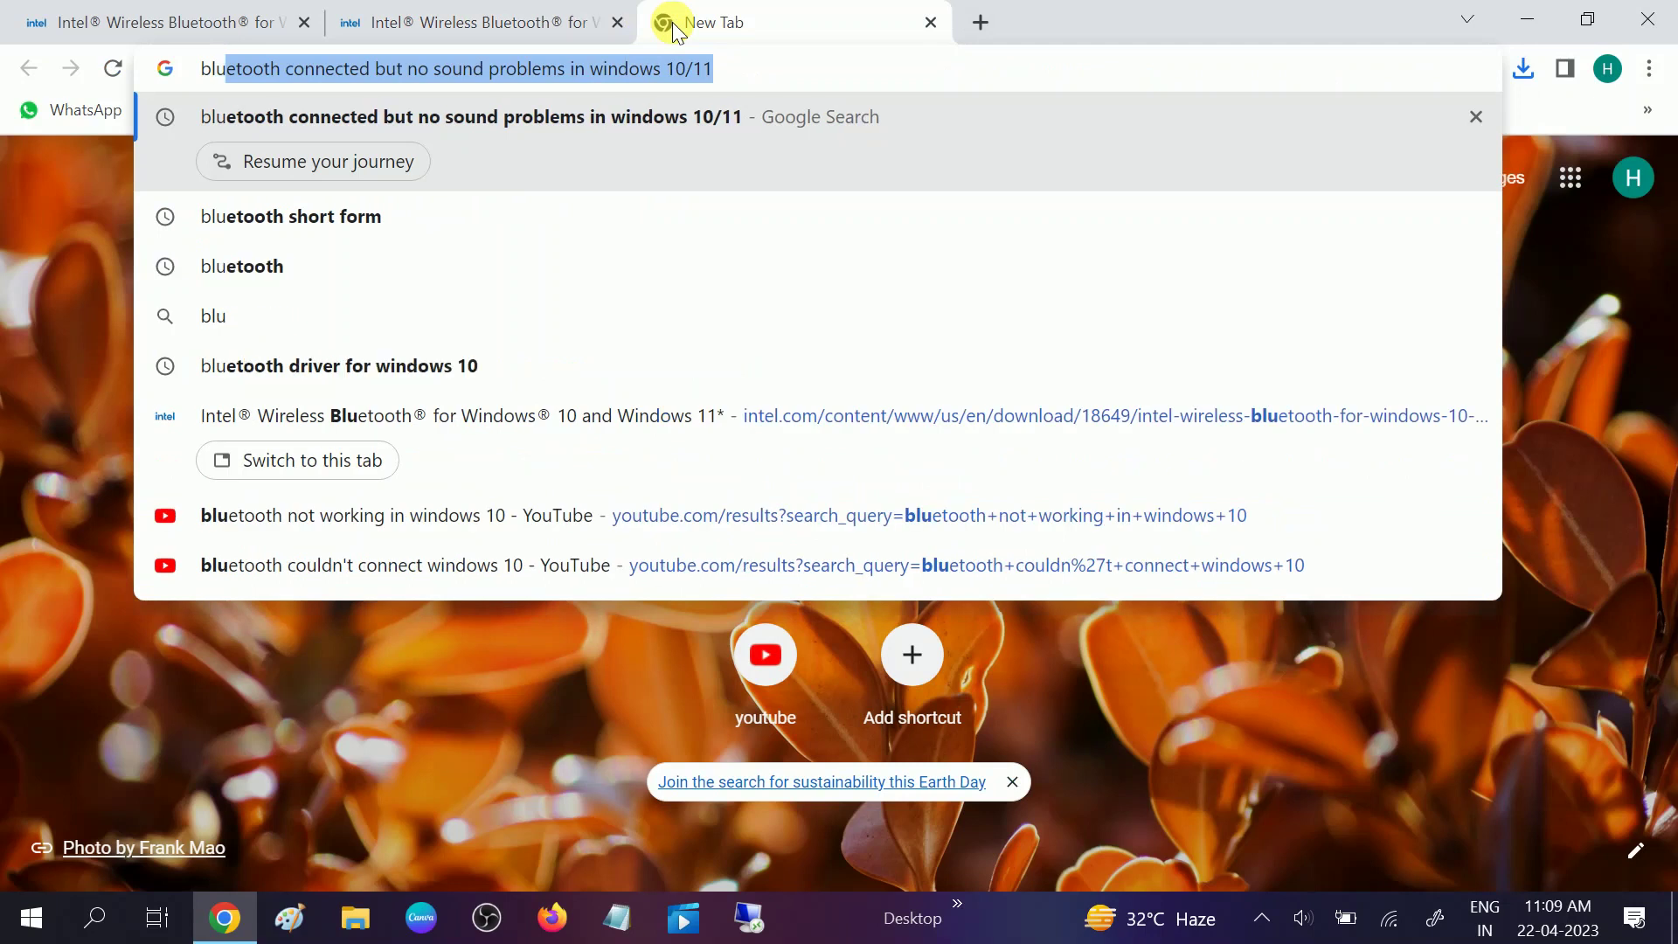
Step: Search 'bluetooth driver for windows 8' and open Intel's Windows 8.1 Bluetooth download page
text(etooth )
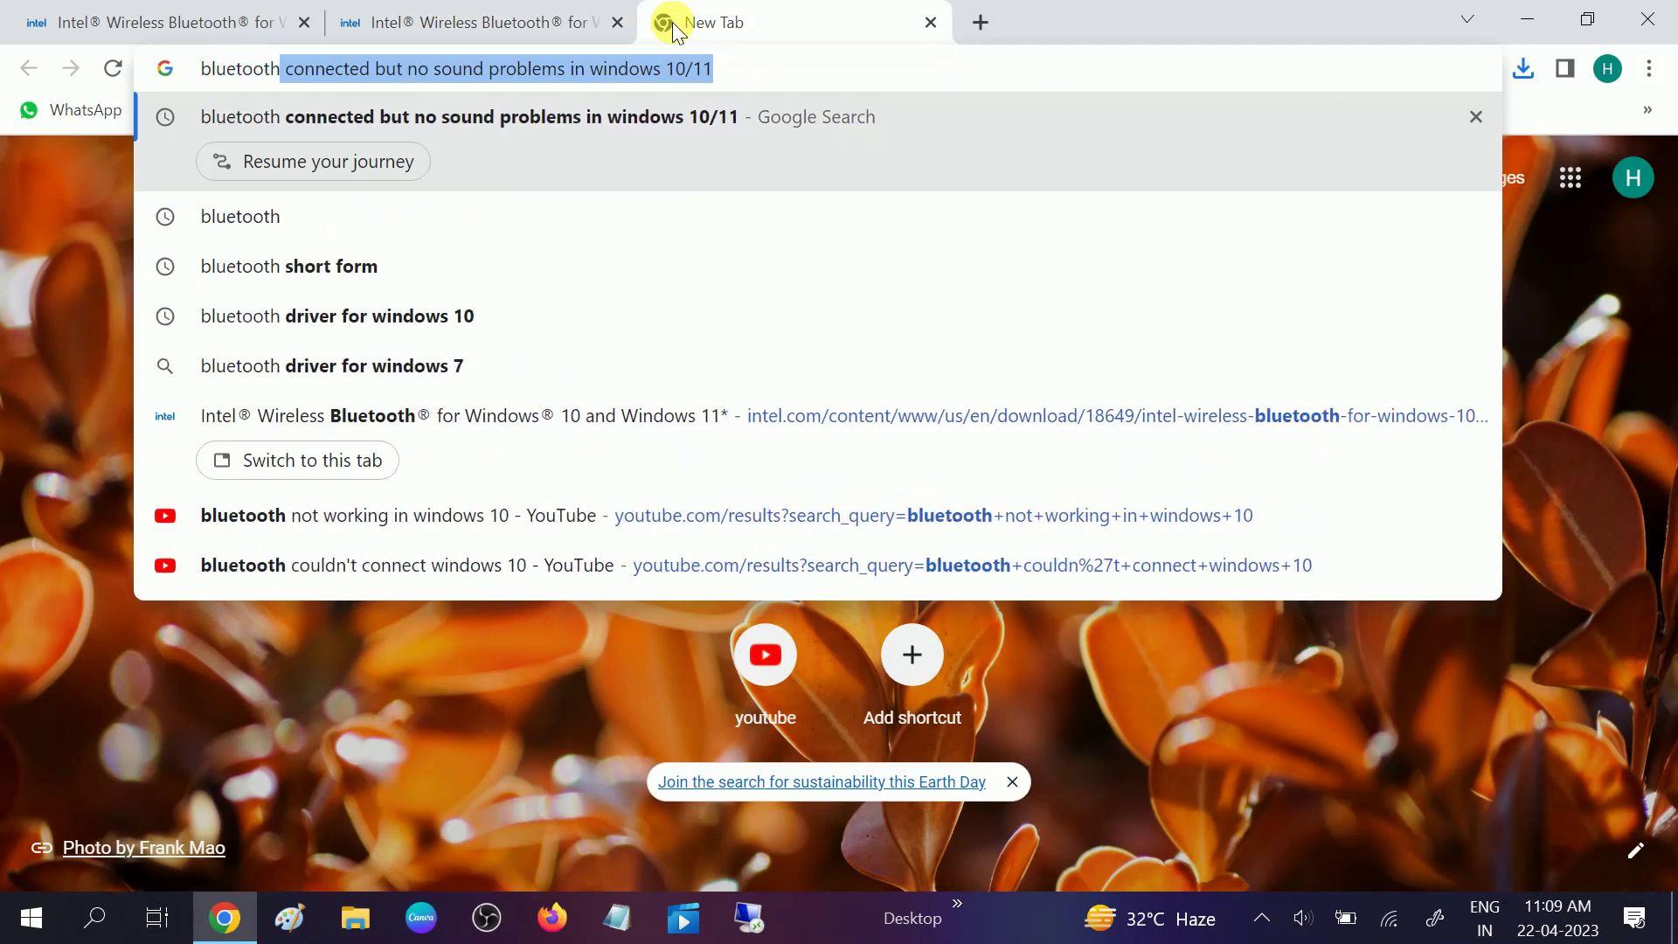
text(driver for windows 10)
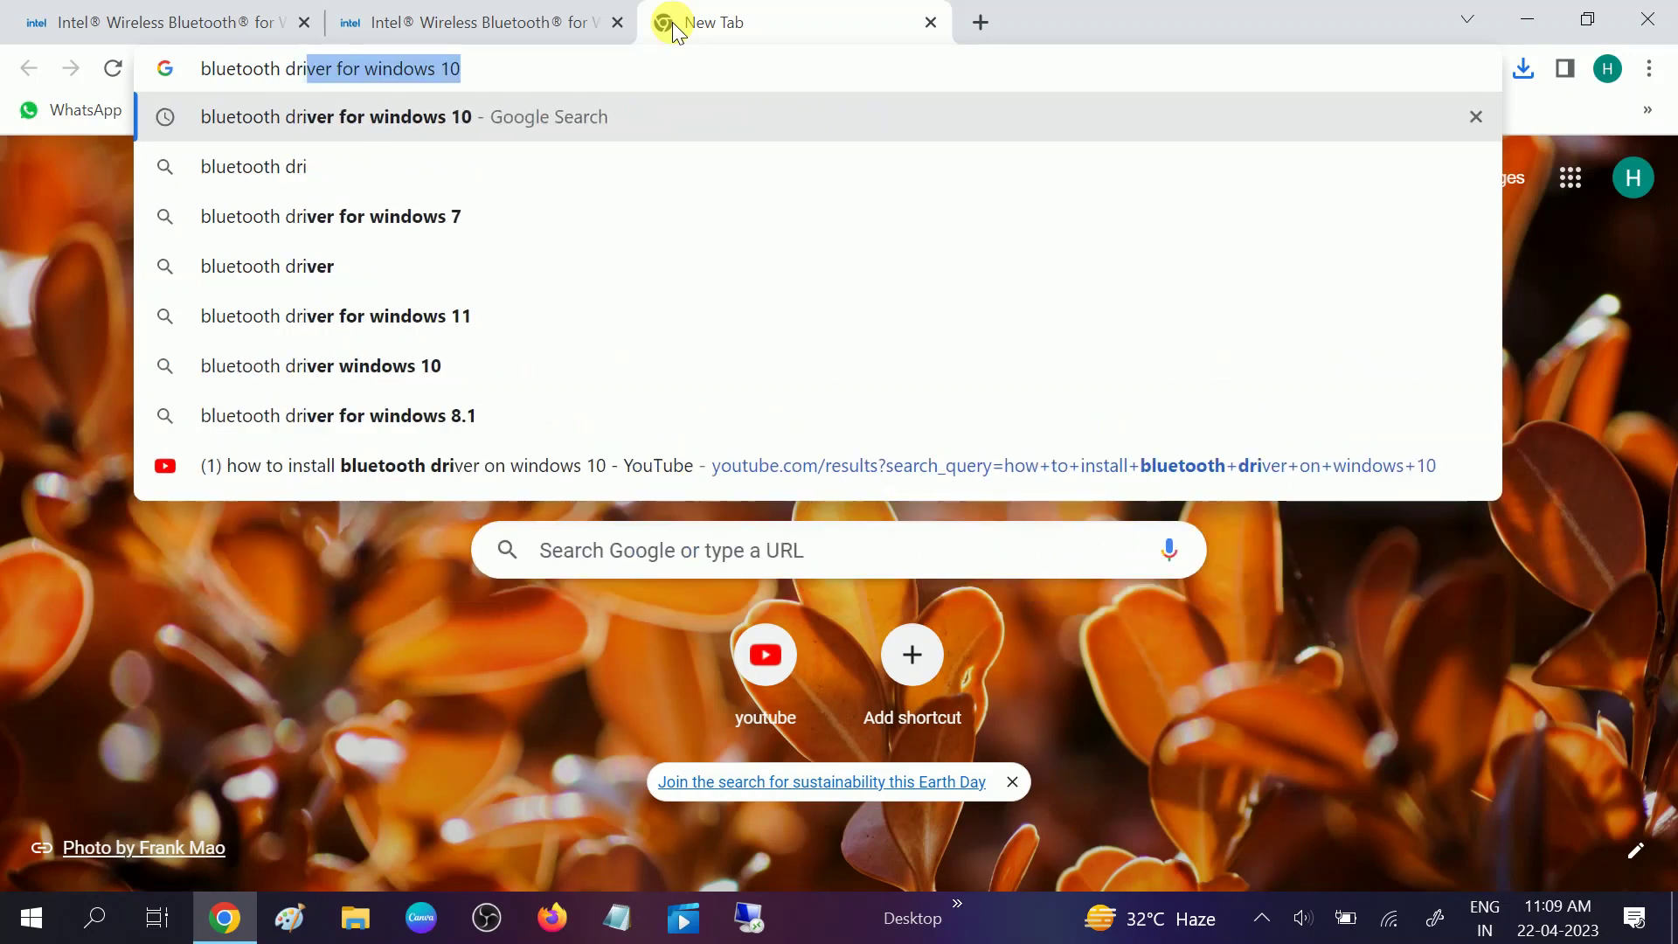
key(Right)
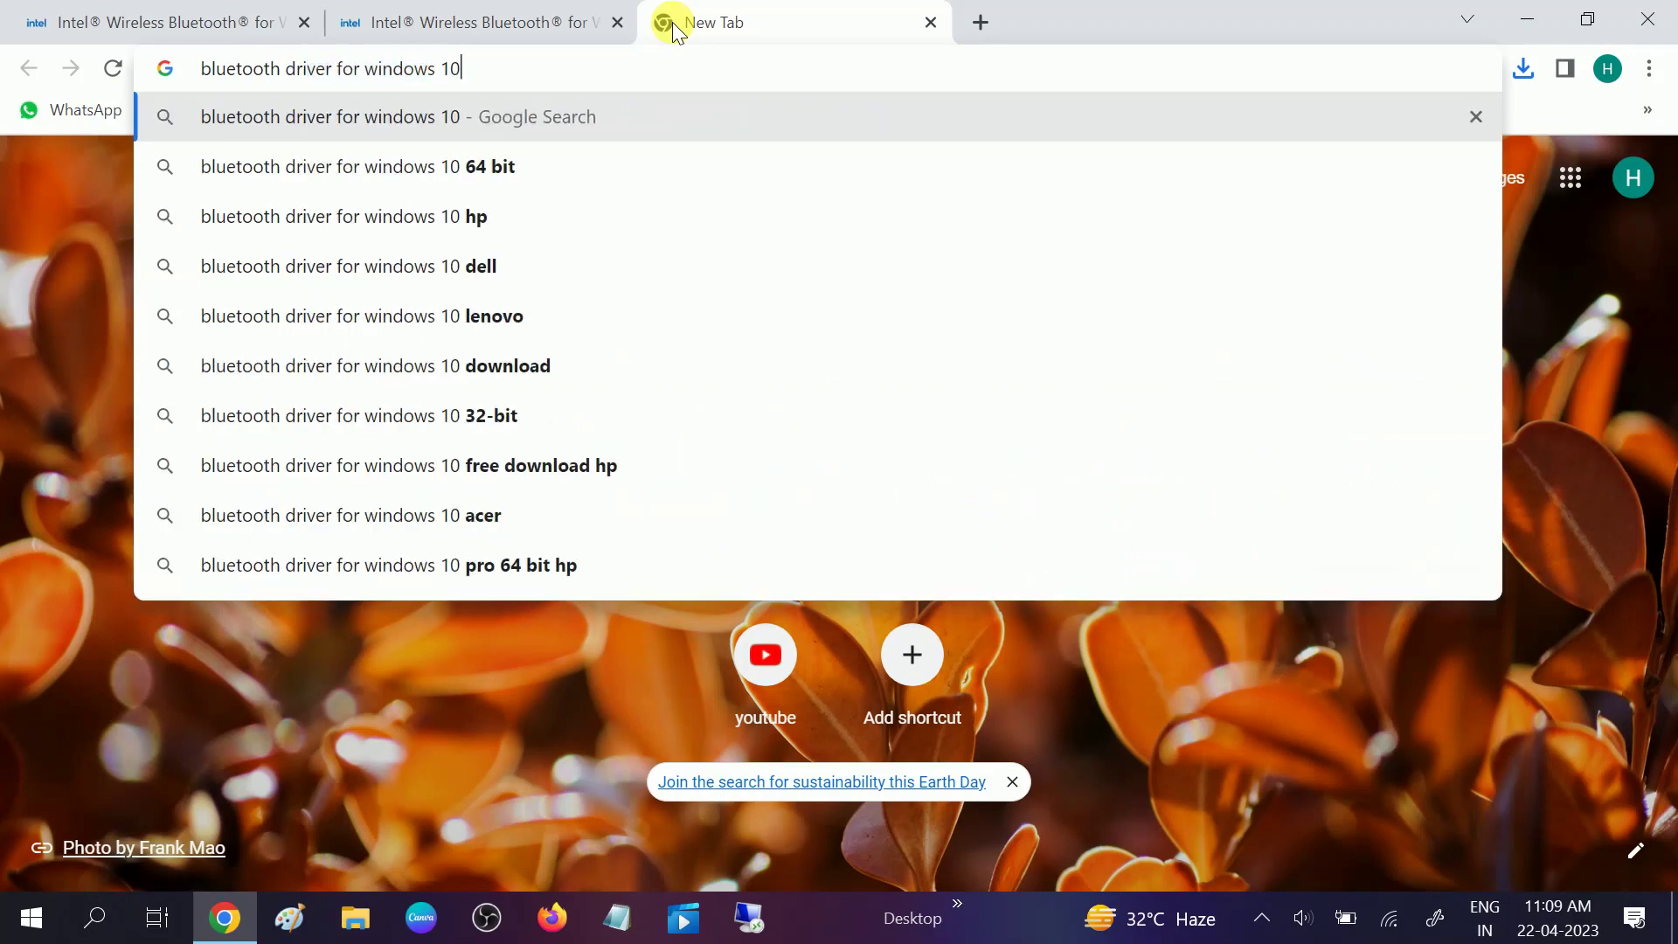
key(BackSpace)
key(BackSpace)
text(8)
key(Return)
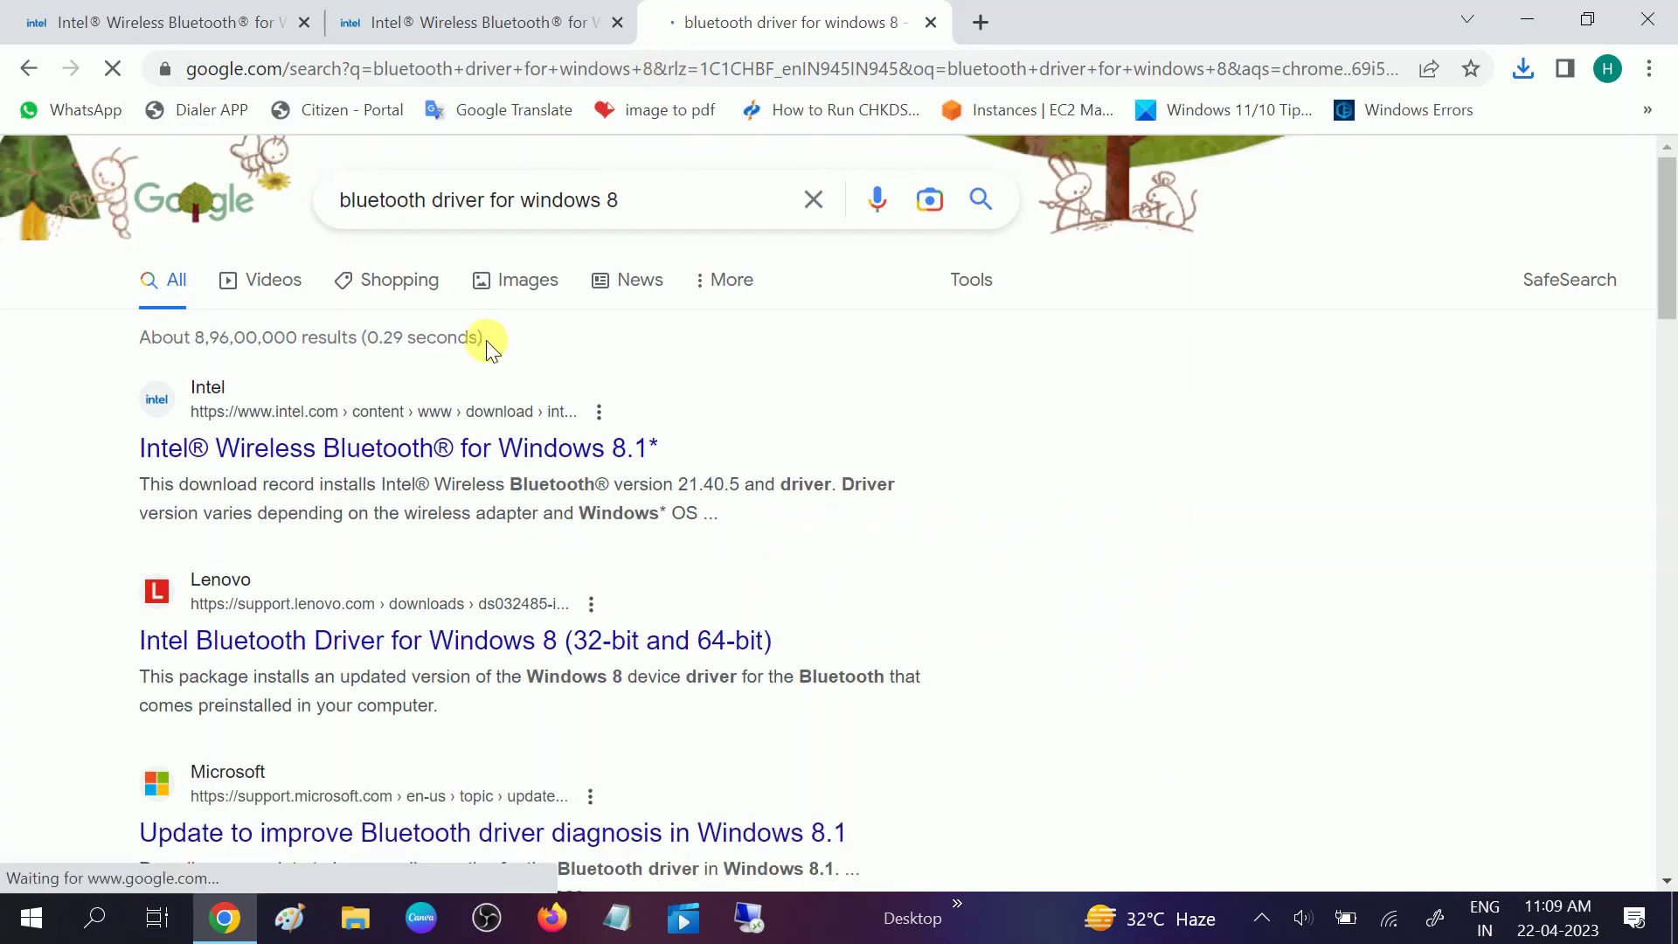
click(428, 450)
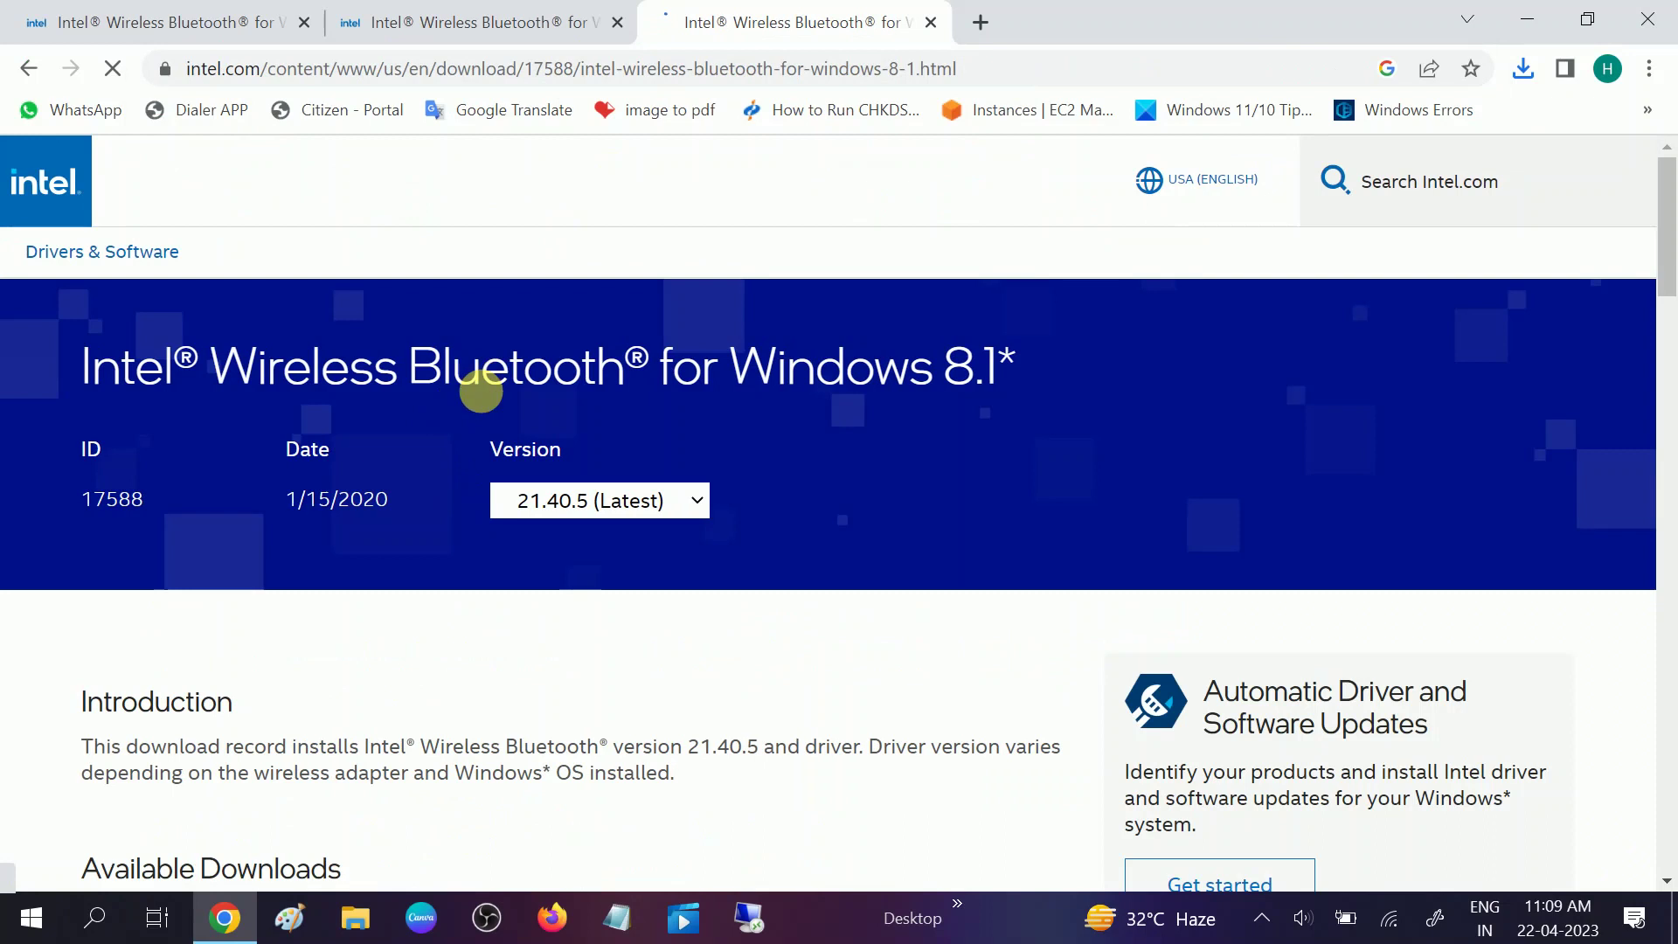
scroll(487, 402, down, 4)
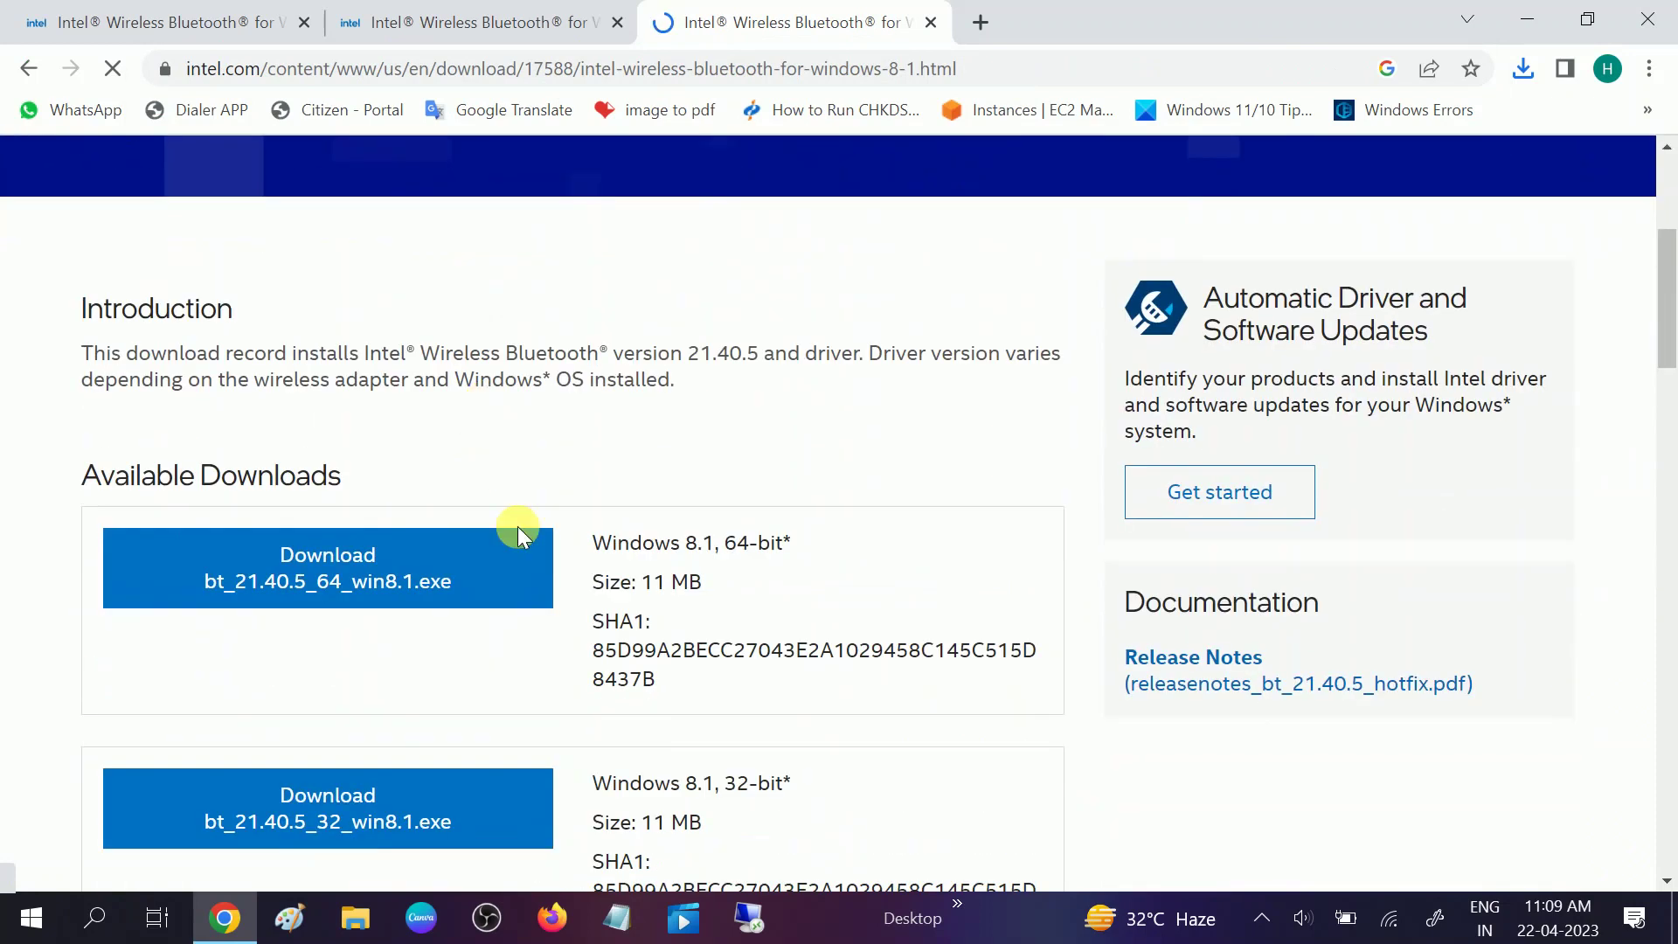
Step: Confirm the Windows 10/11 driver download finished, then switch to File Explorer
click(418, 11)
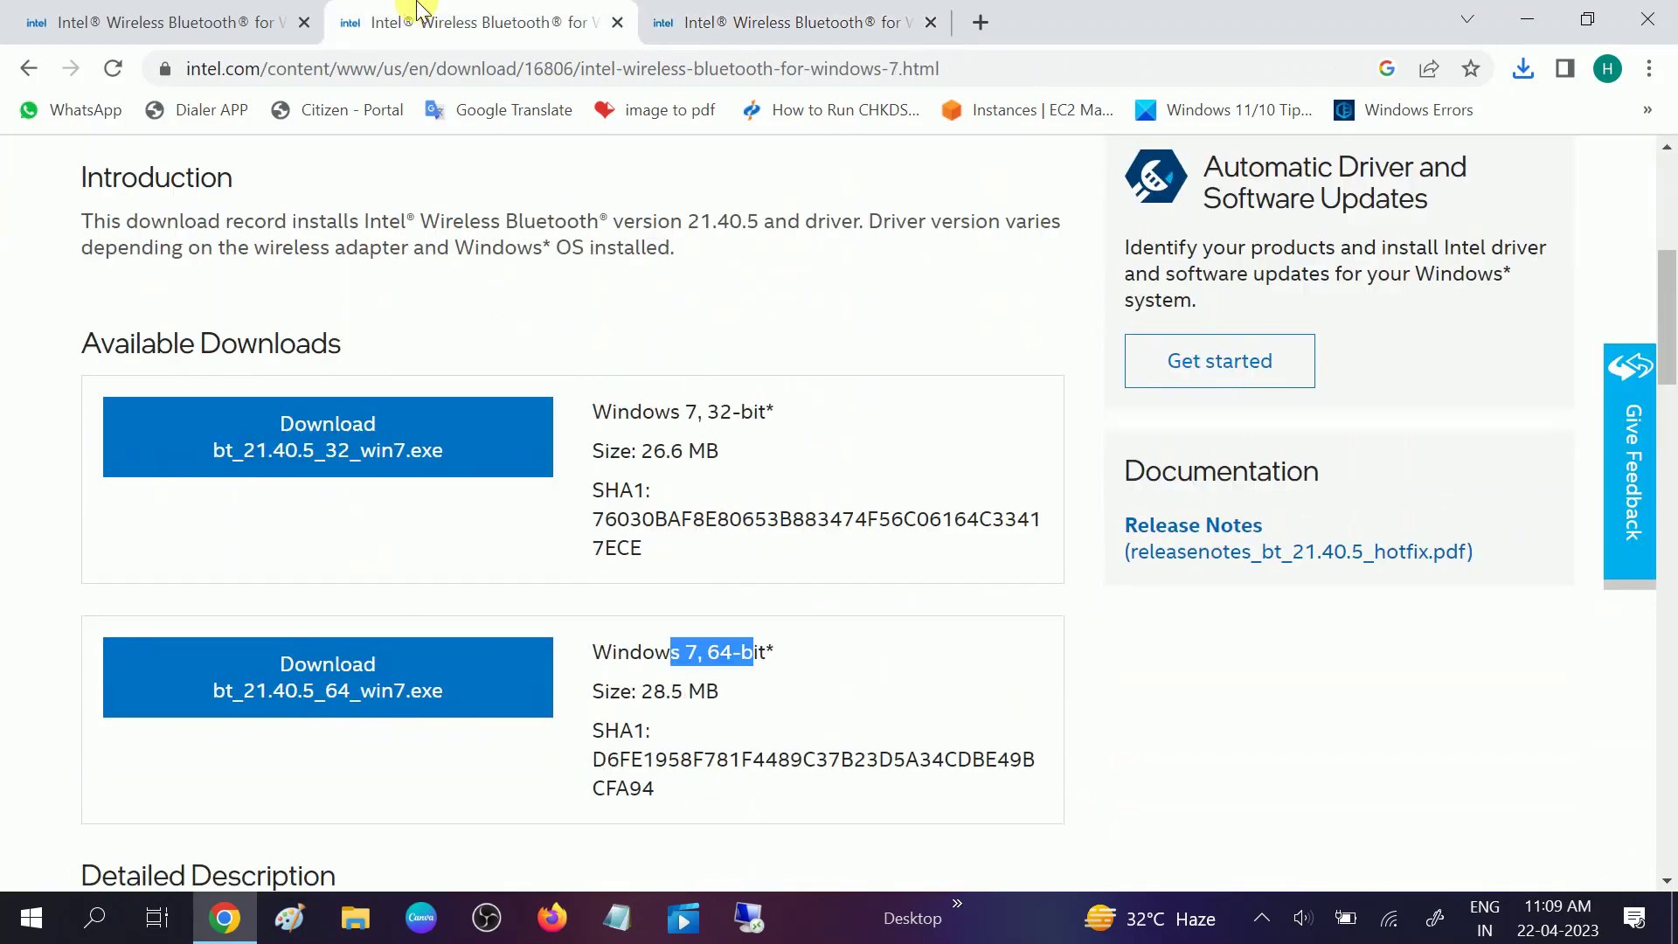
click(210, 25)
click(1525, 77)
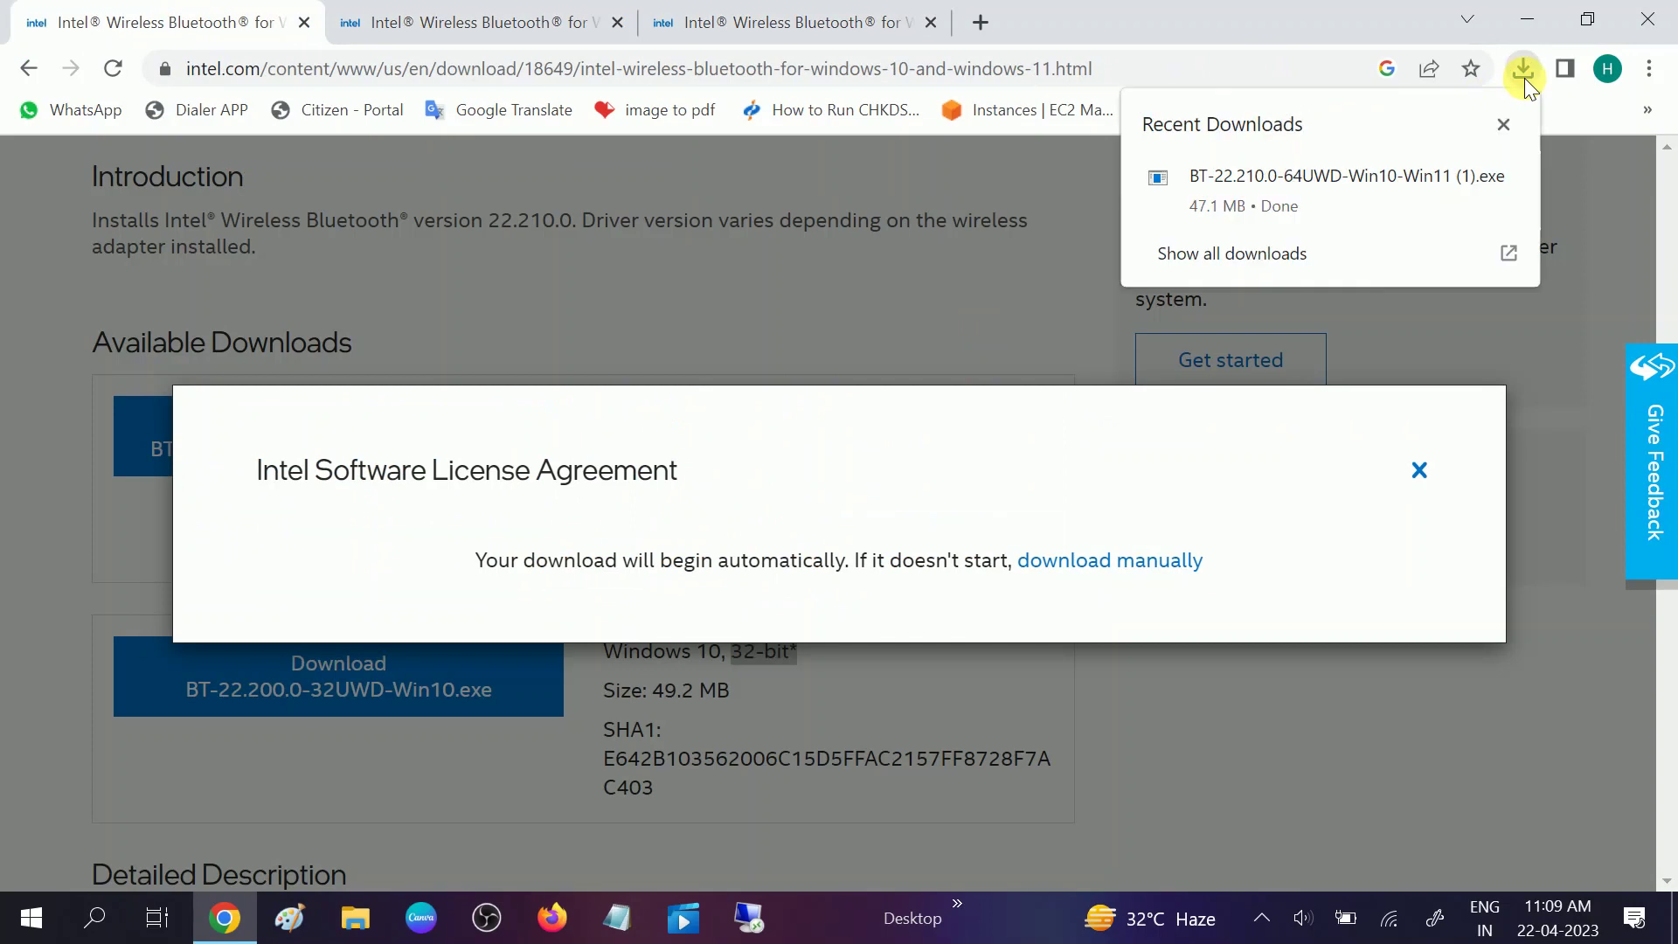
click(1419, 472)
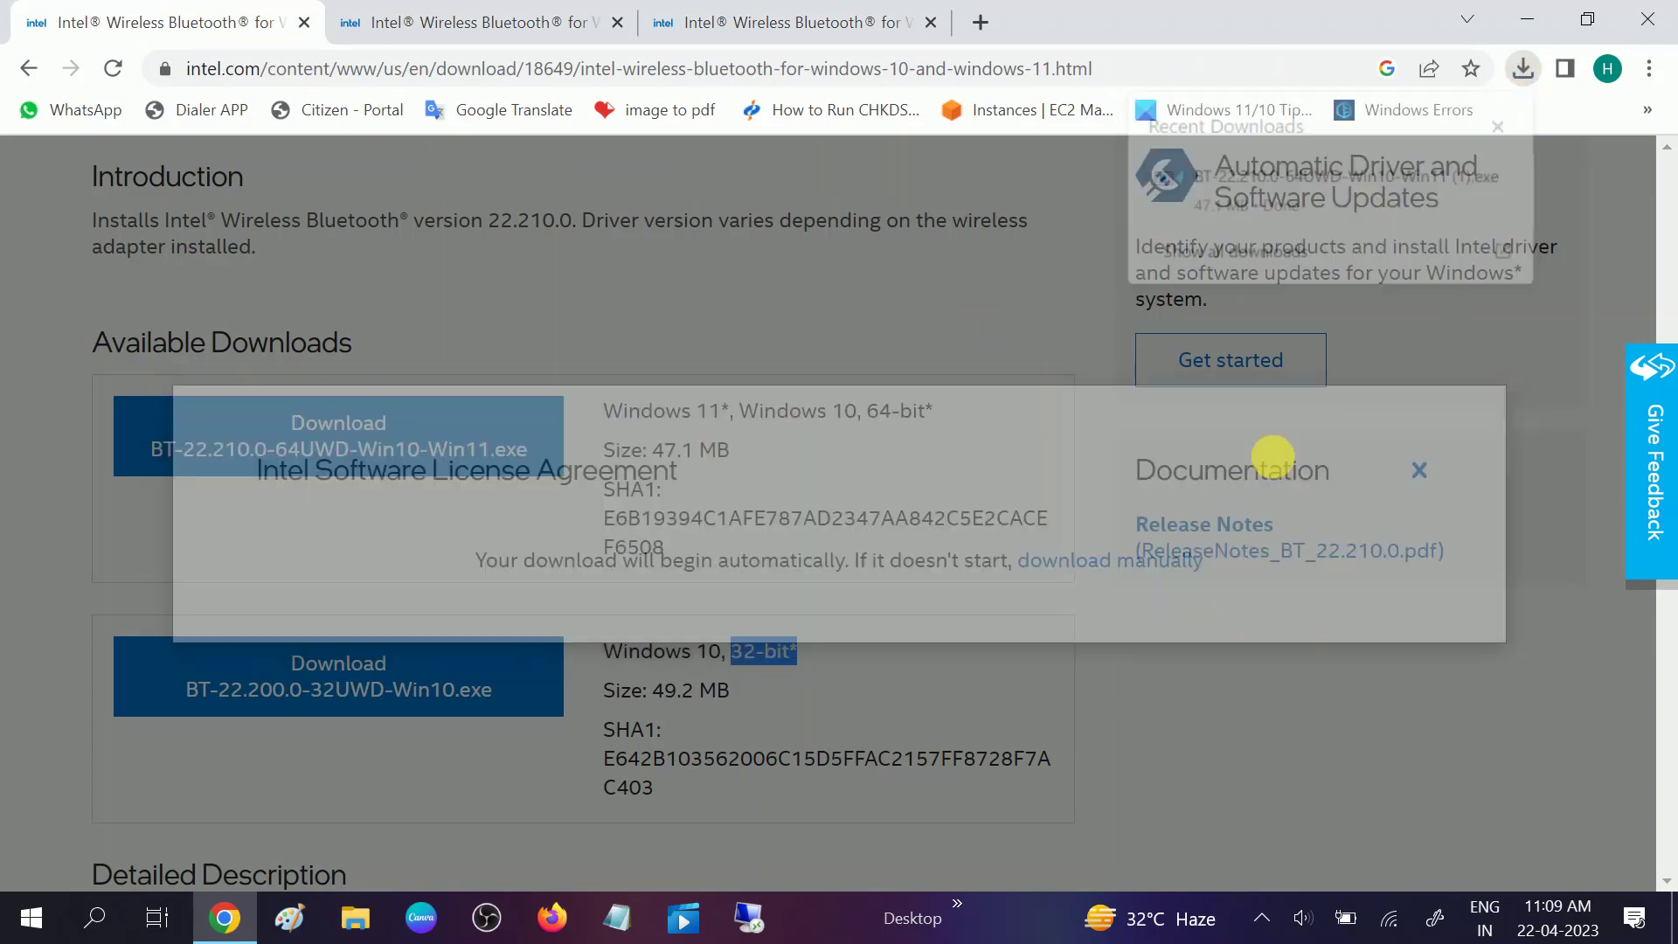
click(354, 915)
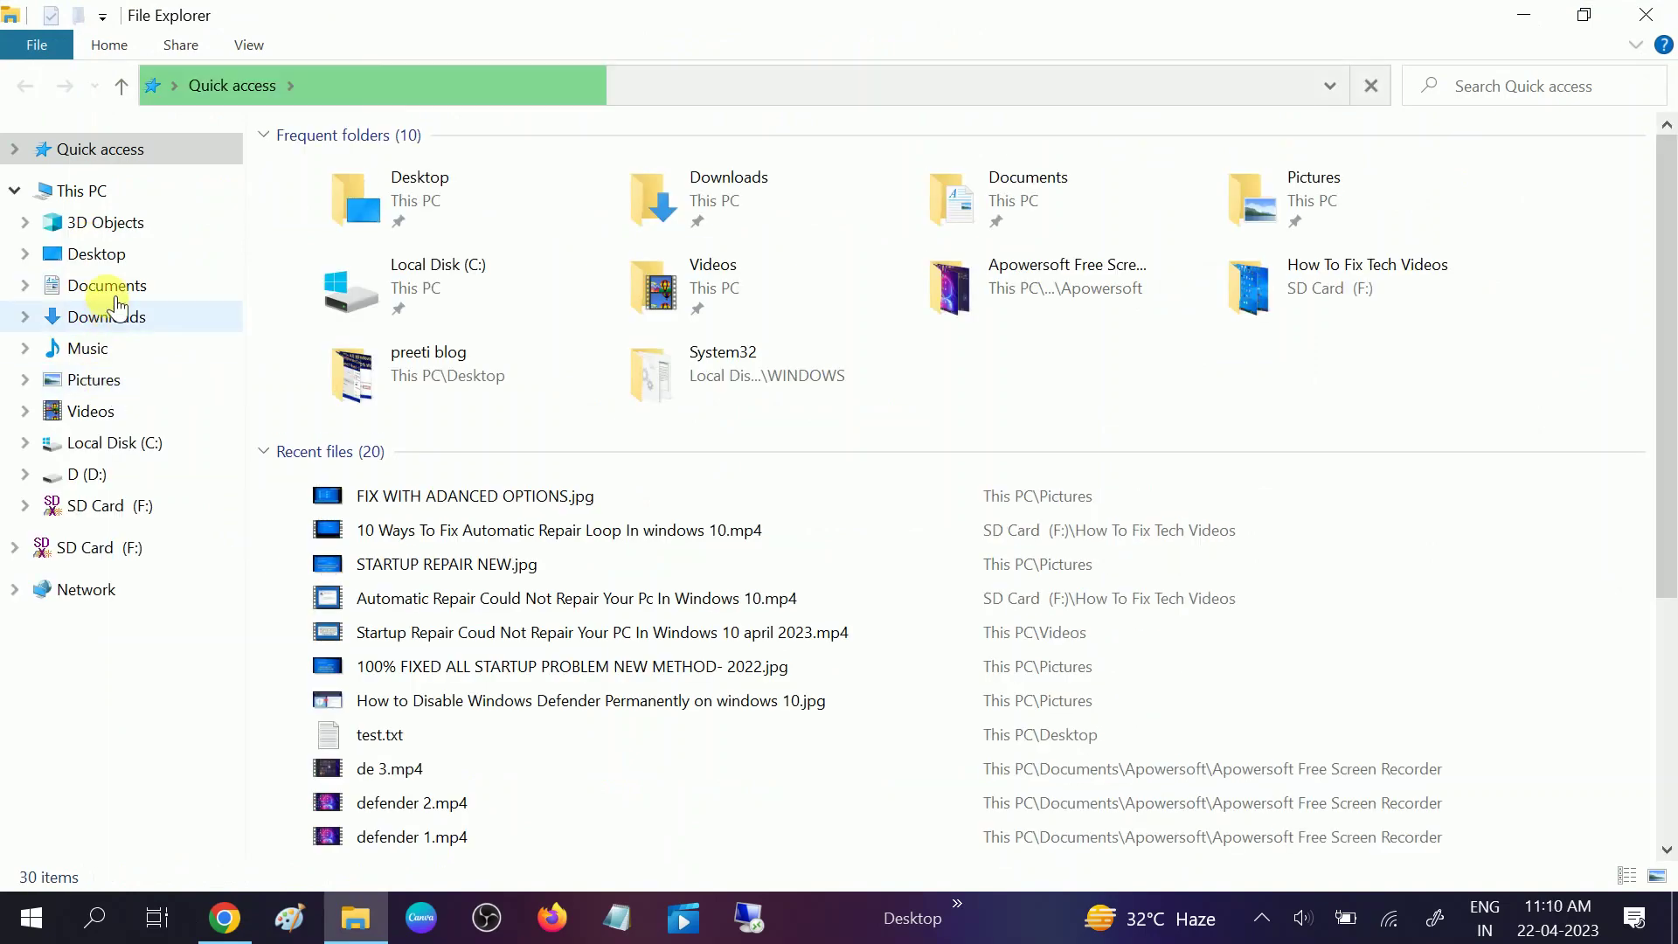
Step: Launch BT-22.210.0-64UWD-Win10-Win11 (1).exe from Downloads and minimize the Explorer and Chrome windows
click(117, 306)
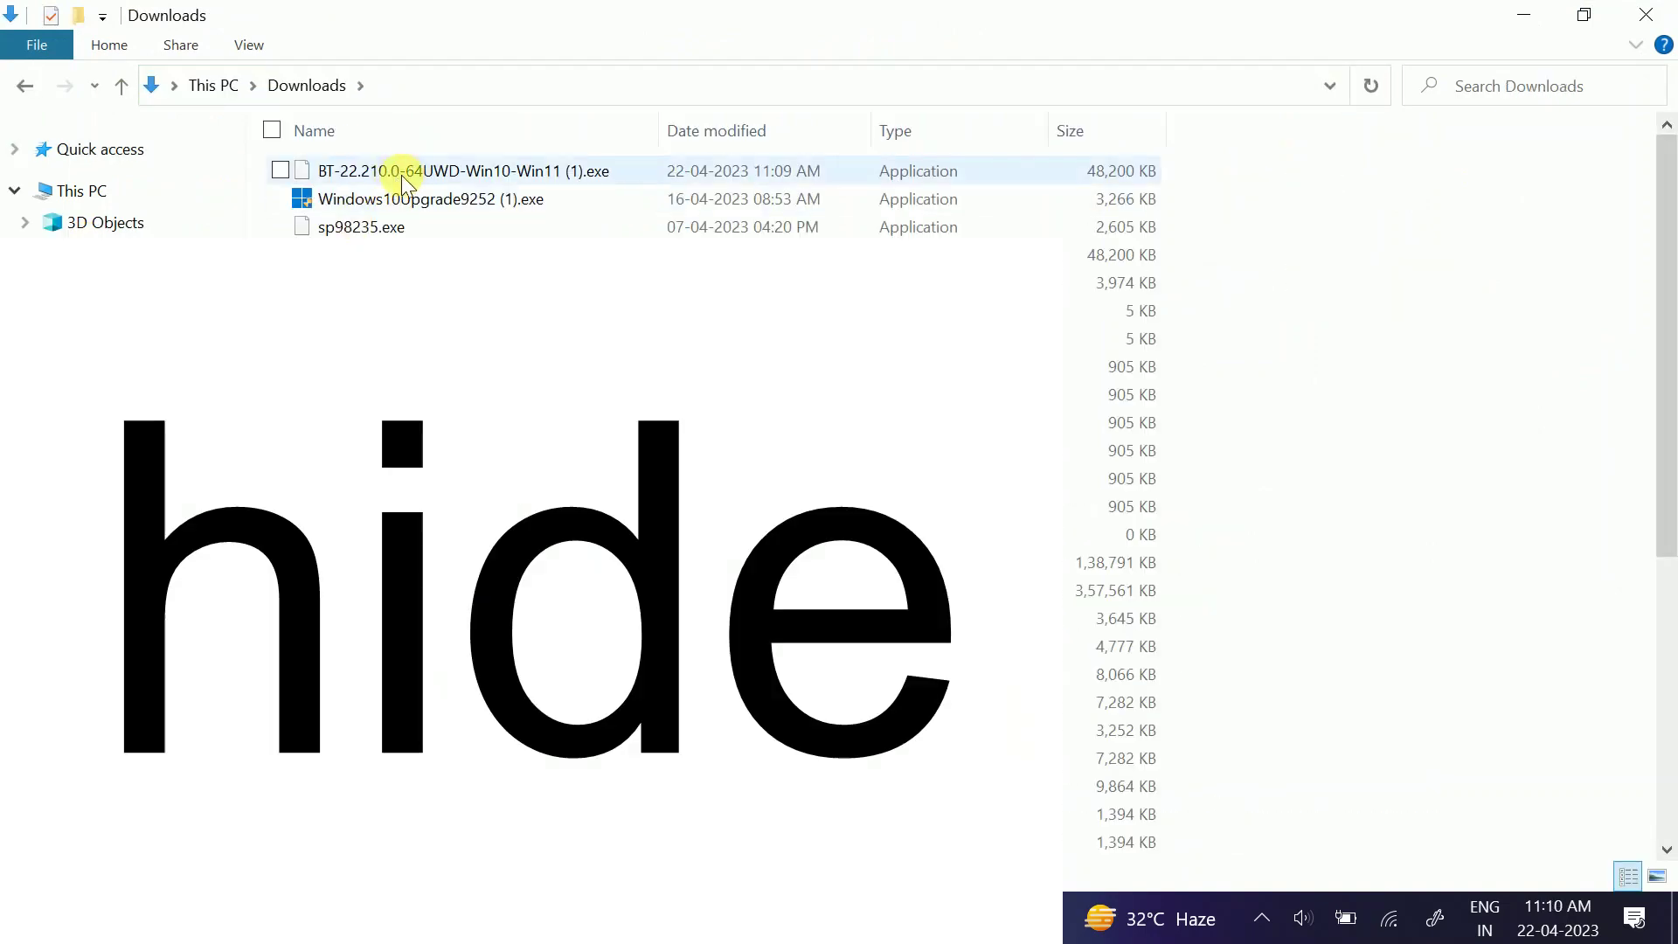
mouse_move(407, 179)
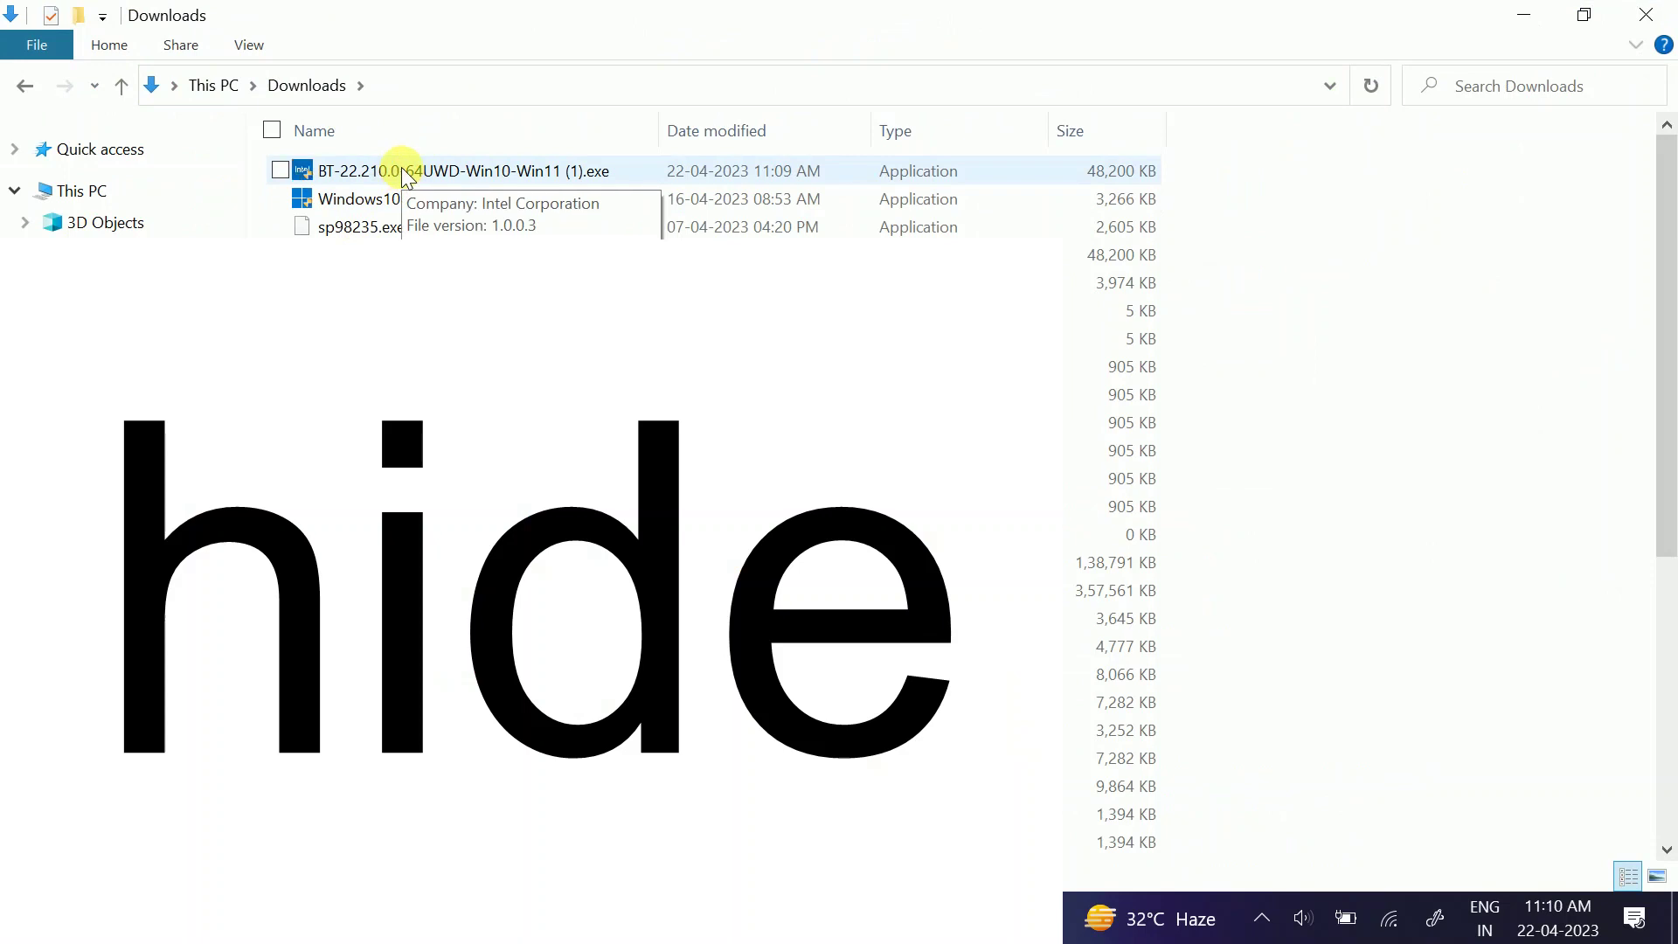
double_click(407, 178)
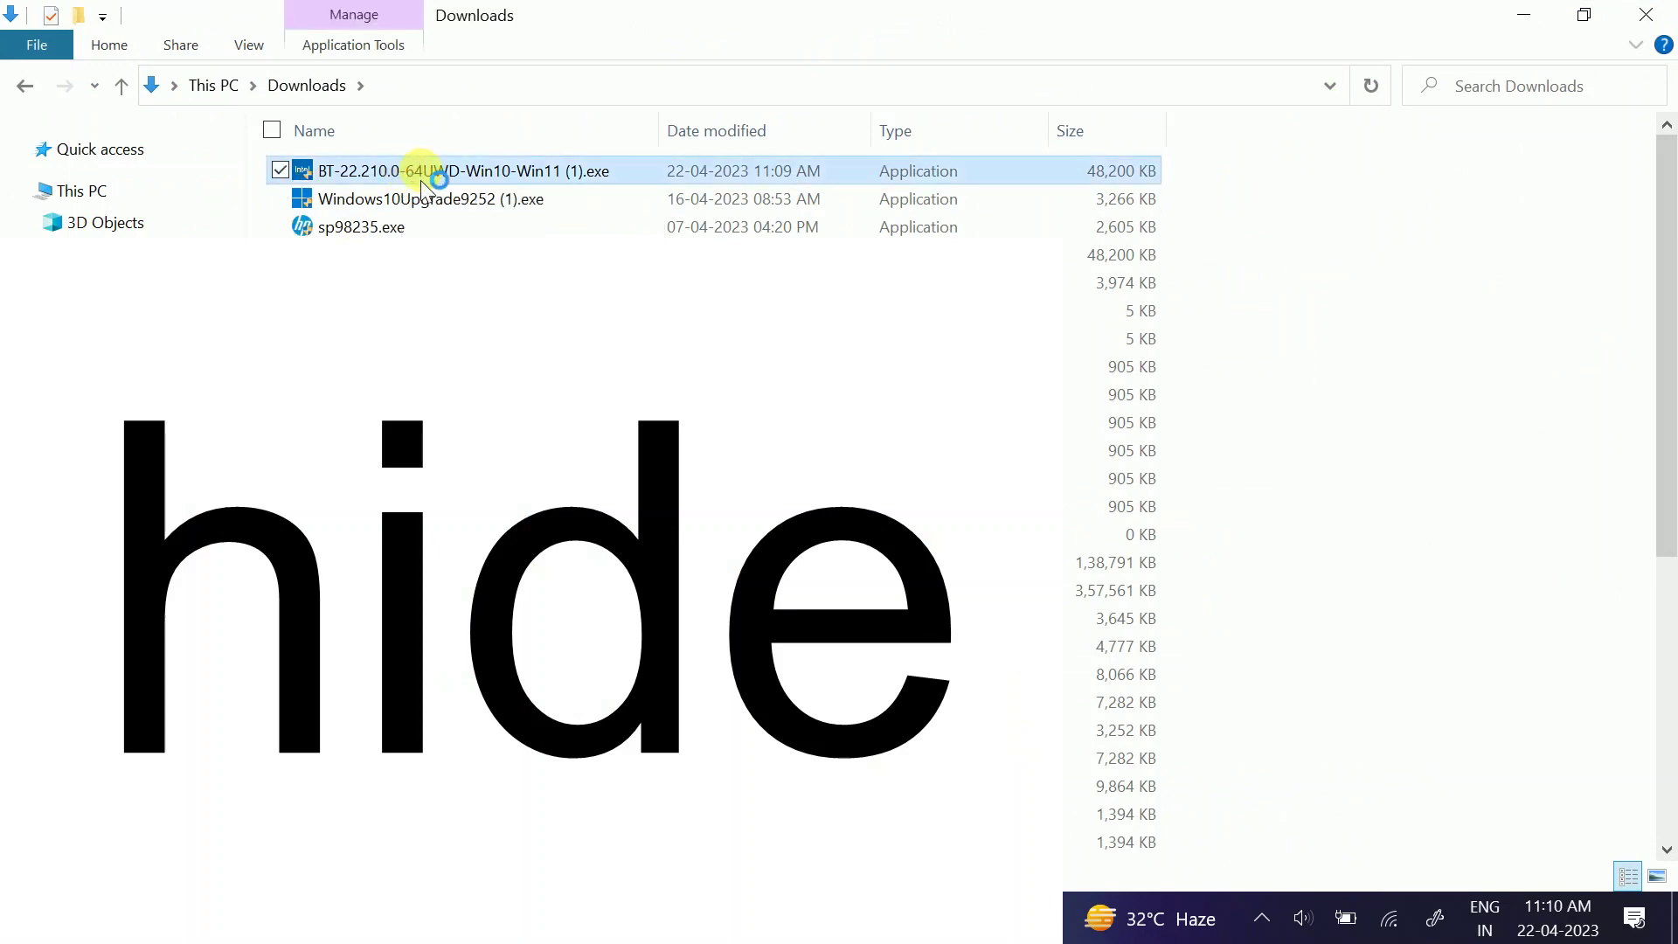
click(1525, 16)
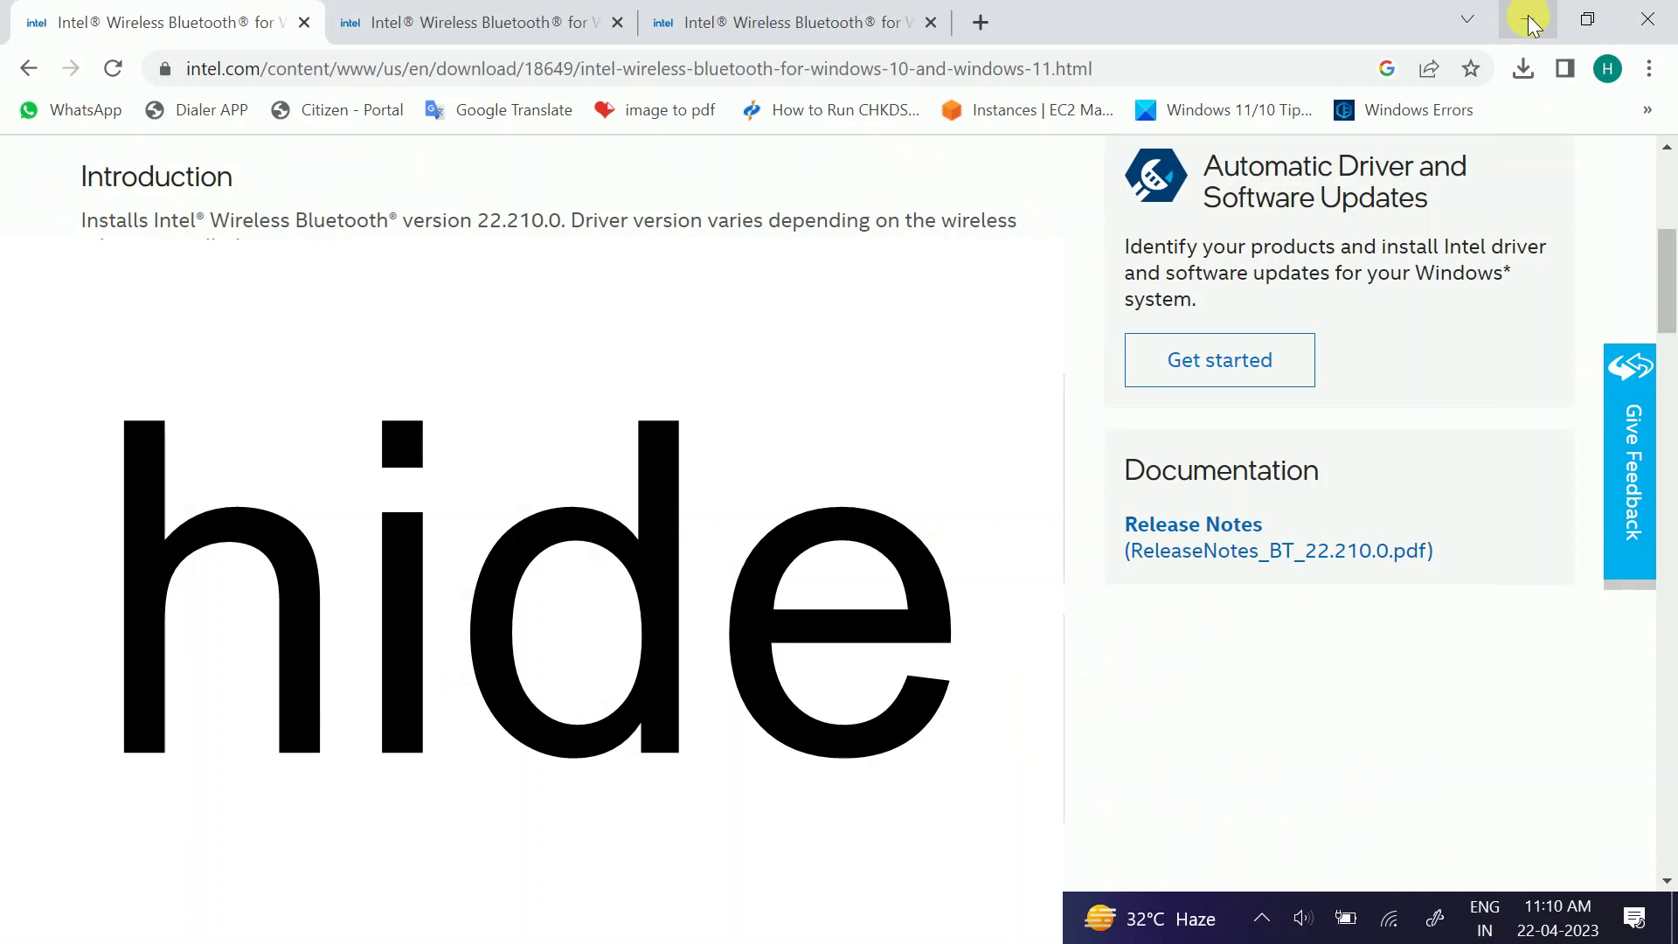
click(1525, 19)
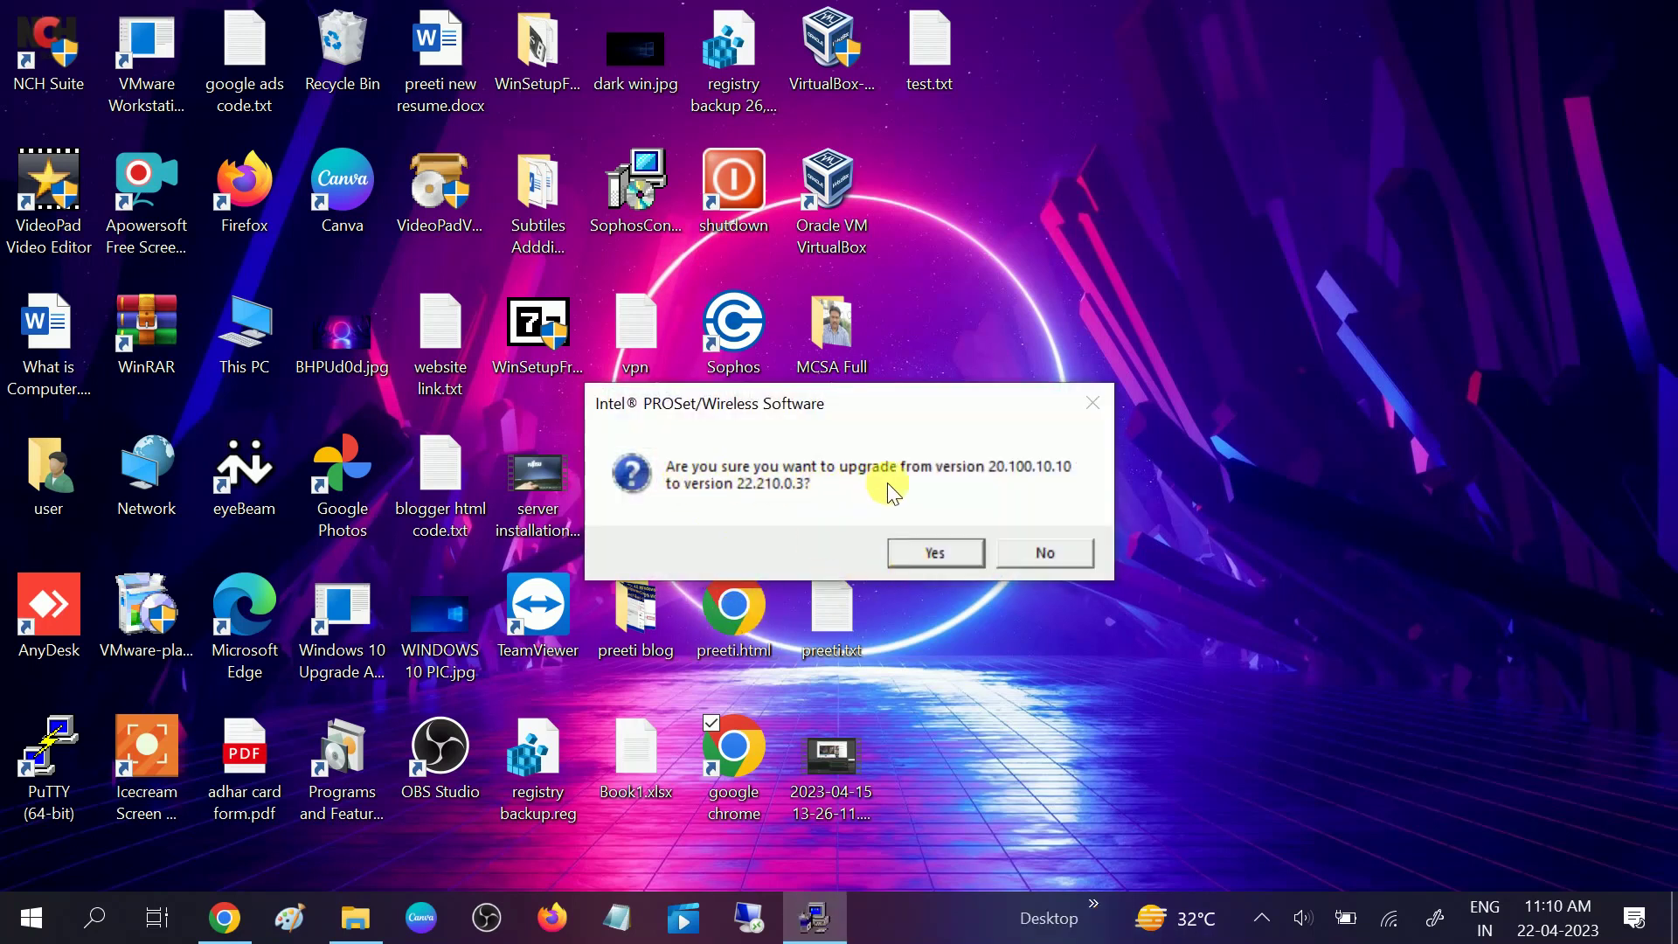
Step: Accept the upgrade to 22.210.0.3, reach the change/repair/remove page, then cancel and finish setup
click(930, 549)
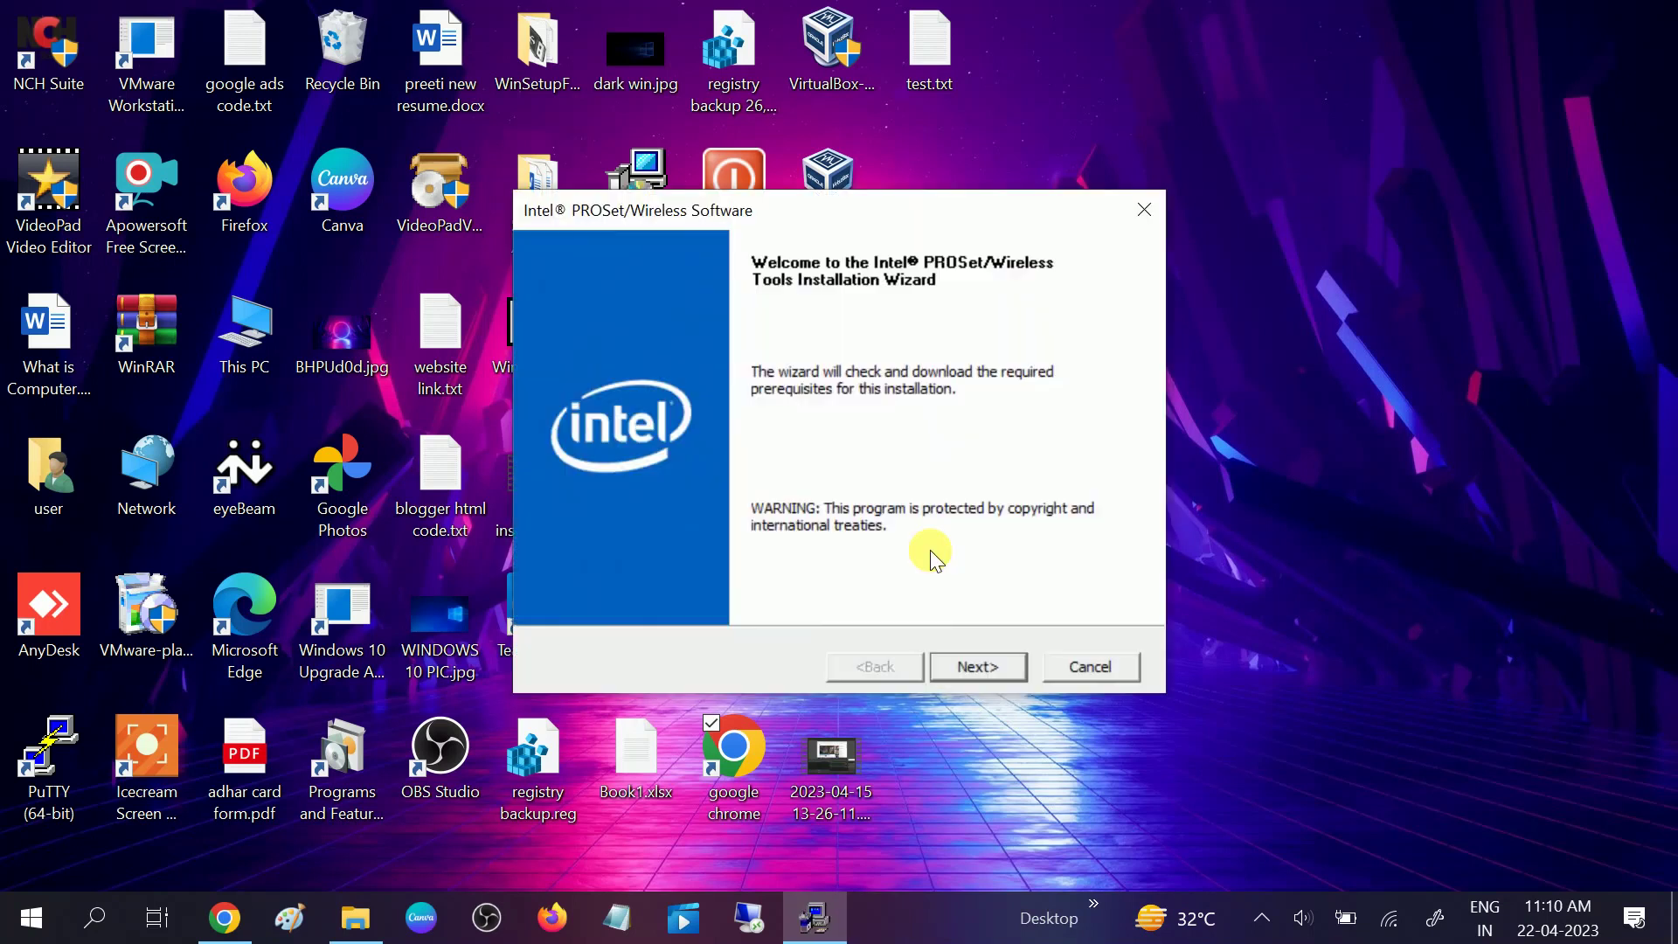
click(988, 667)
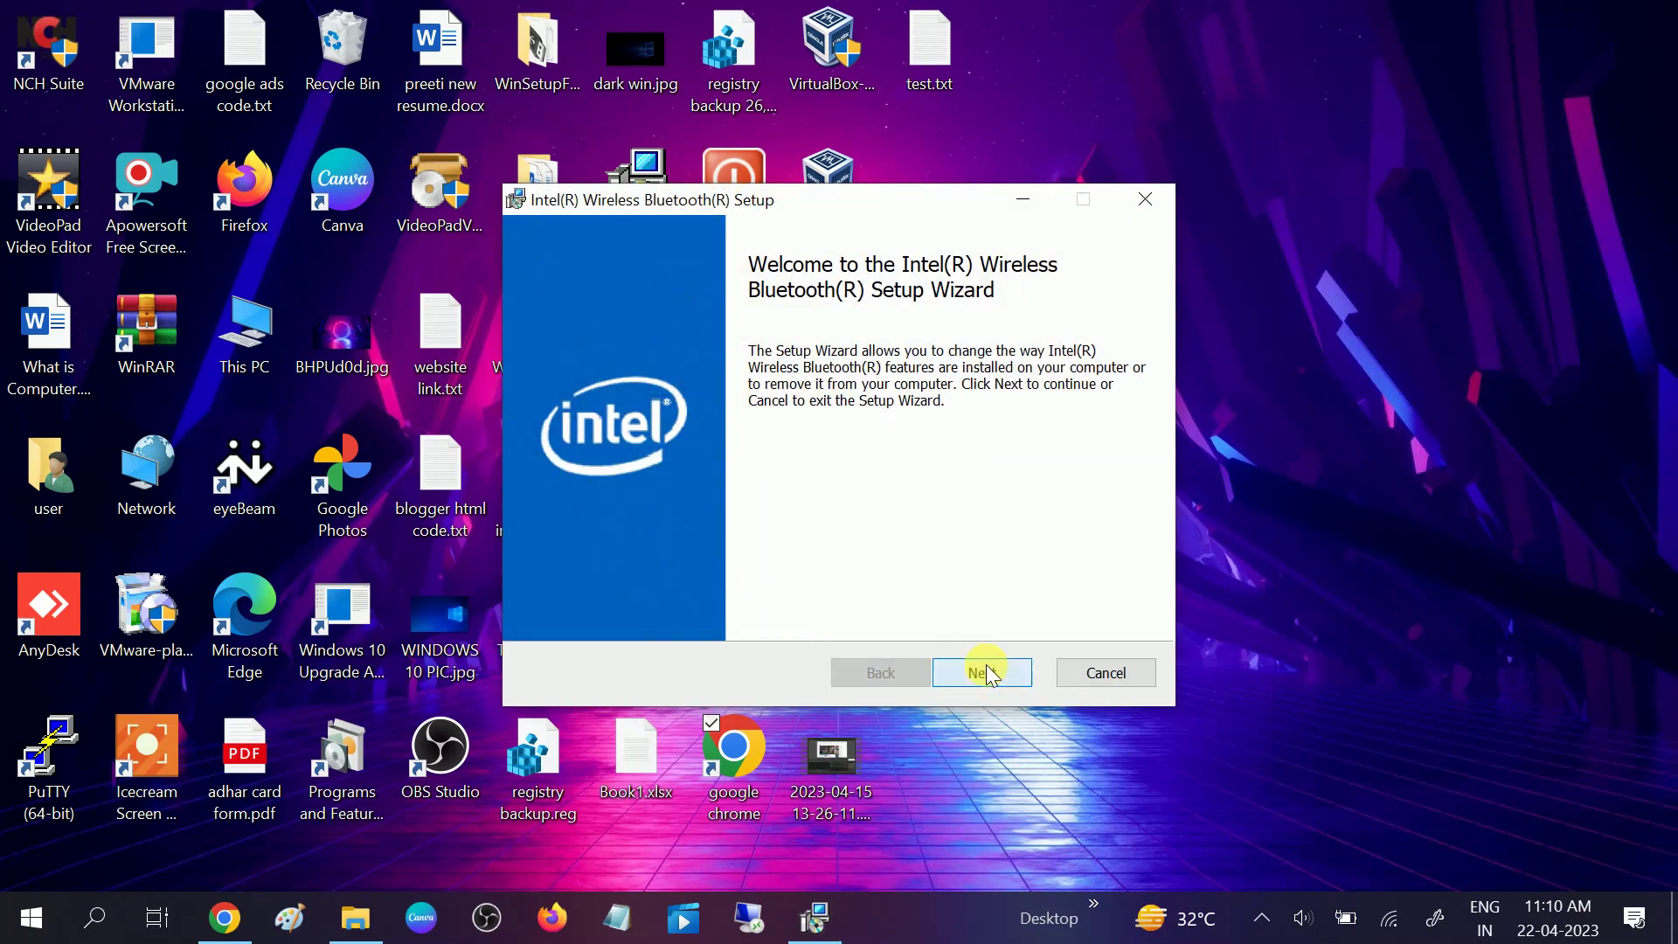
click(988, 671)
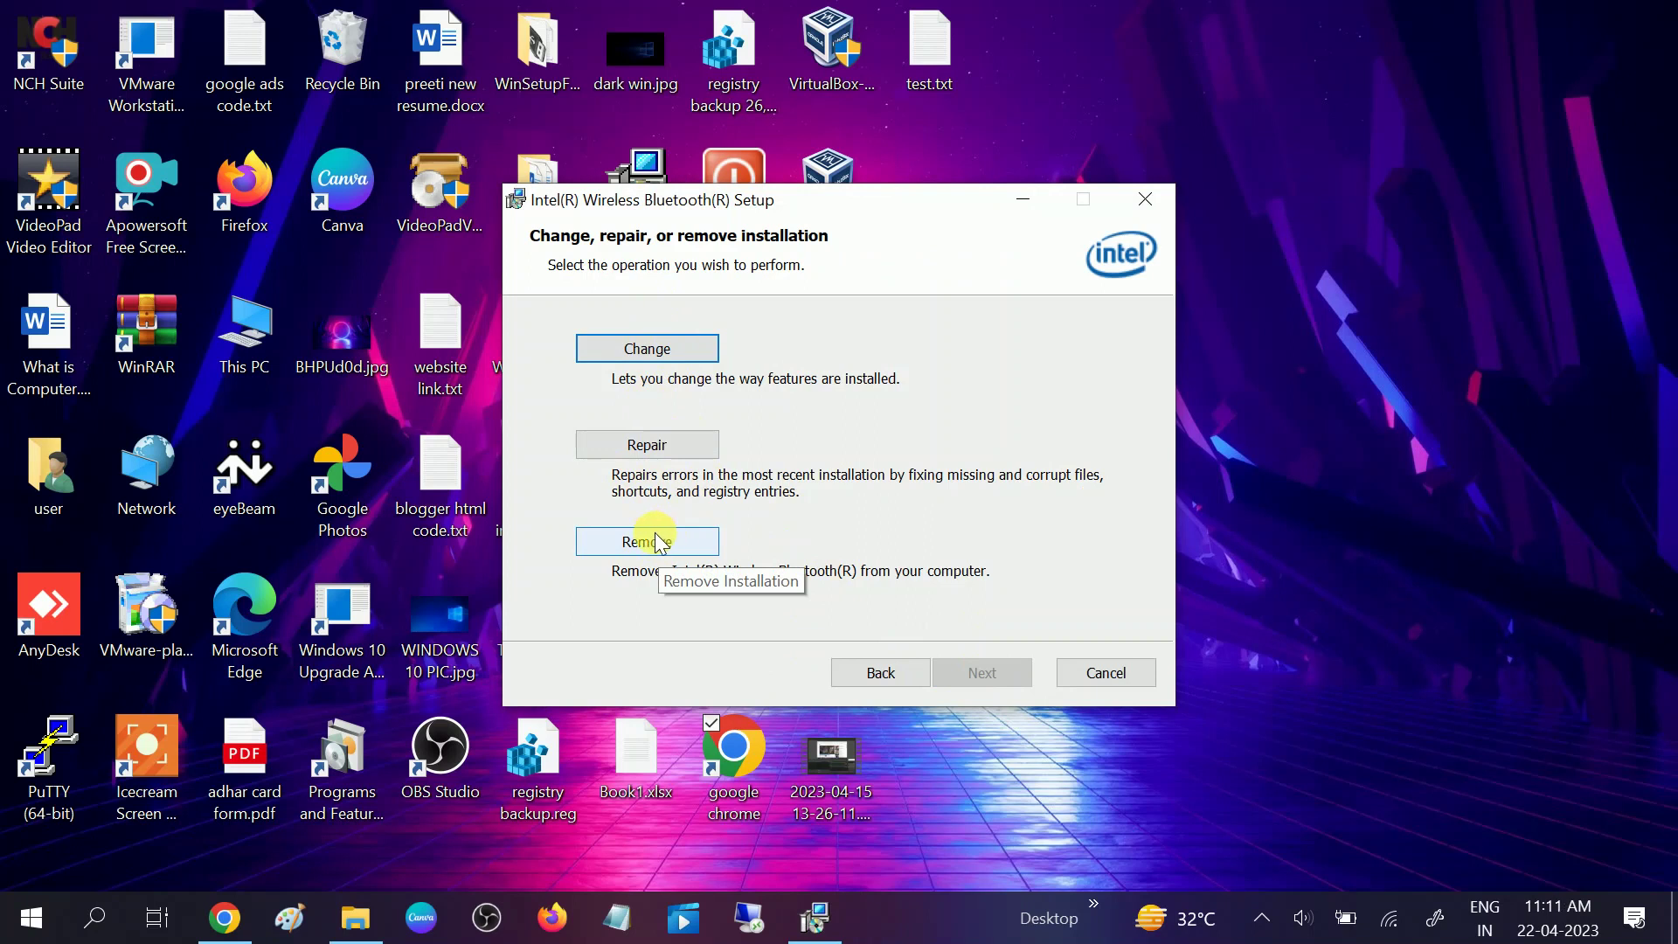
click(1129, 675)
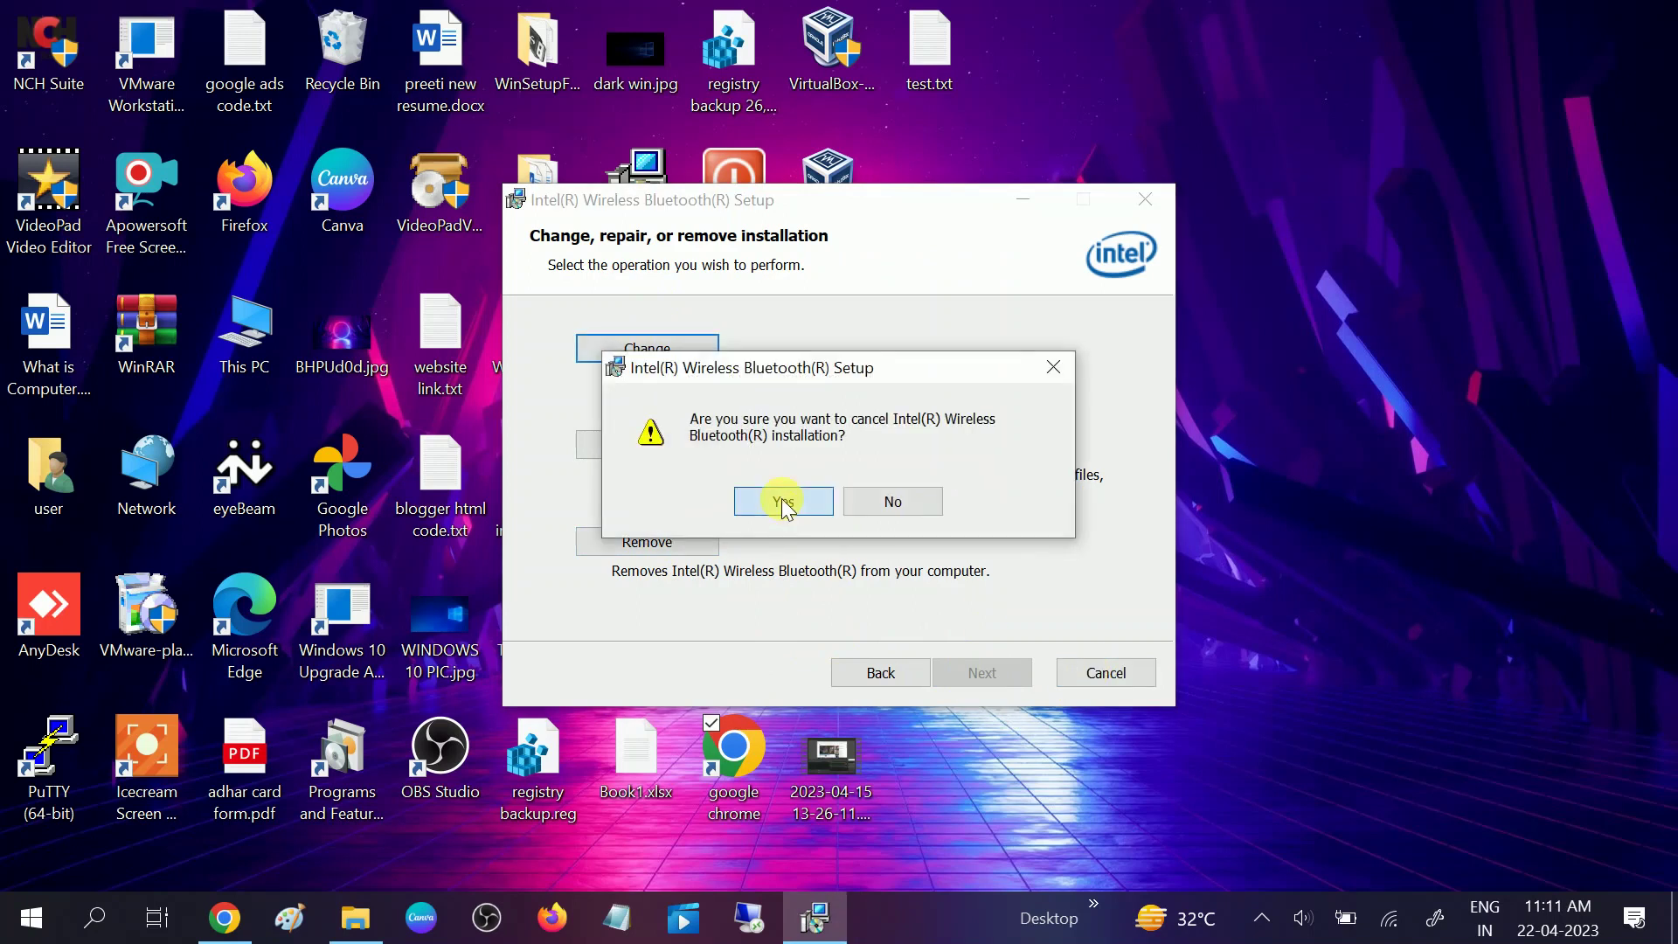
click(784, 503)
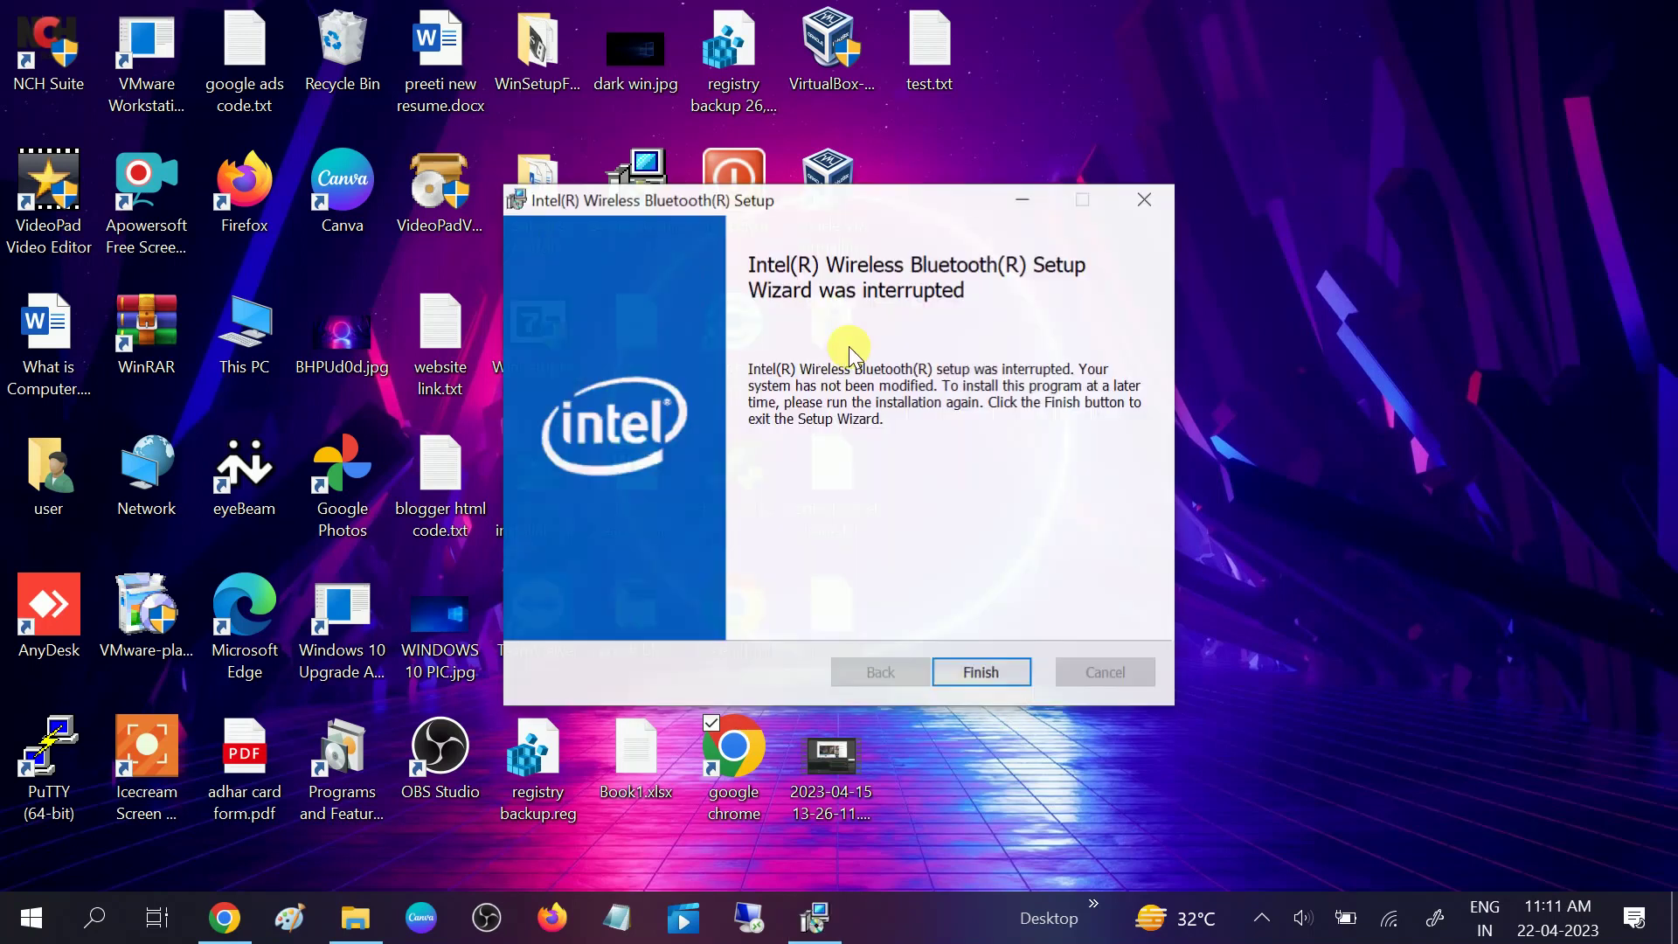
click(1005, 675)
right_click(990, 509)
Step: Refresh the desktop three times from its right-click menu
click(1061, 594)
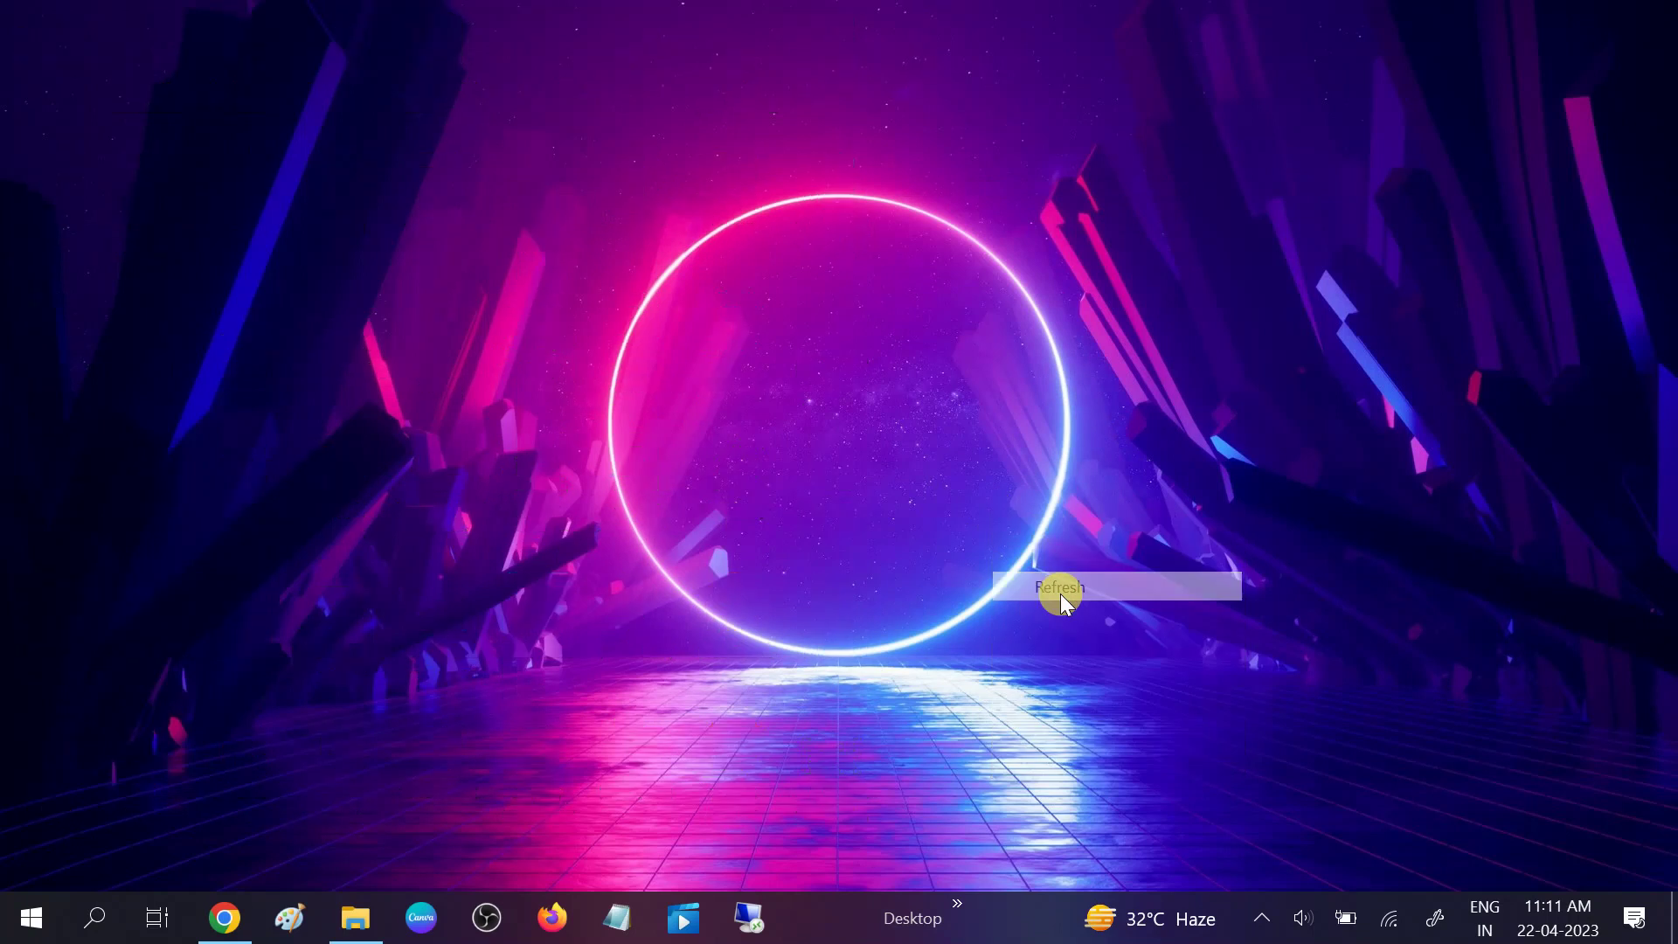
right_click(1046, 569)
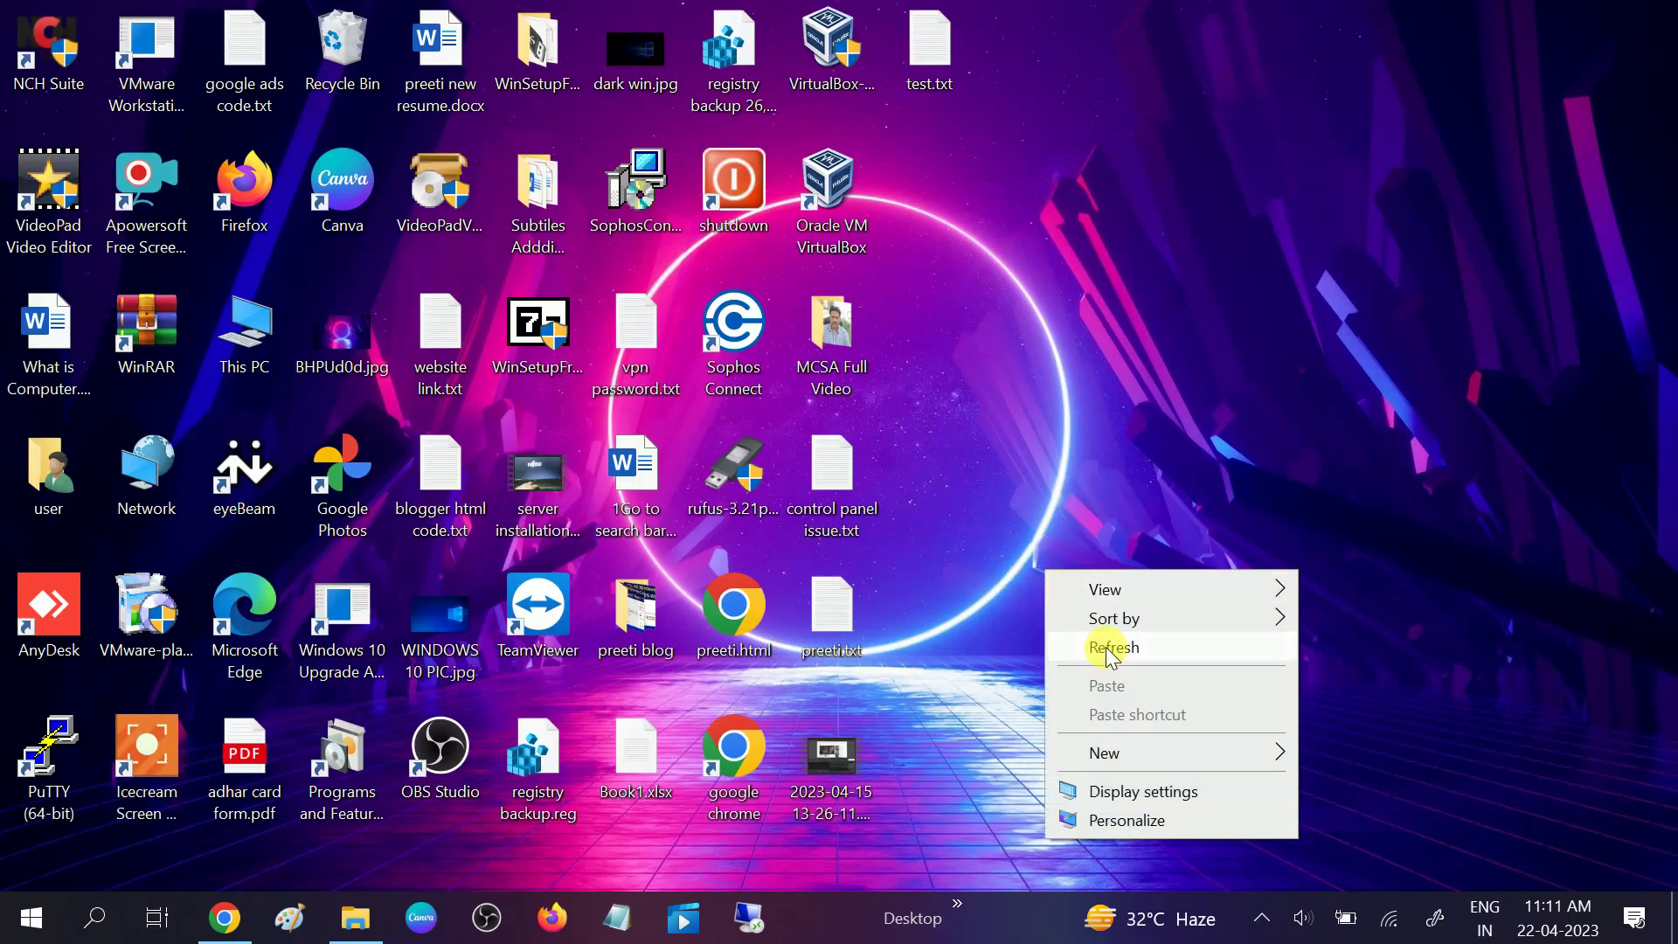
click(1112, 651)
right_click(1115, 503)
click(1166, 589)
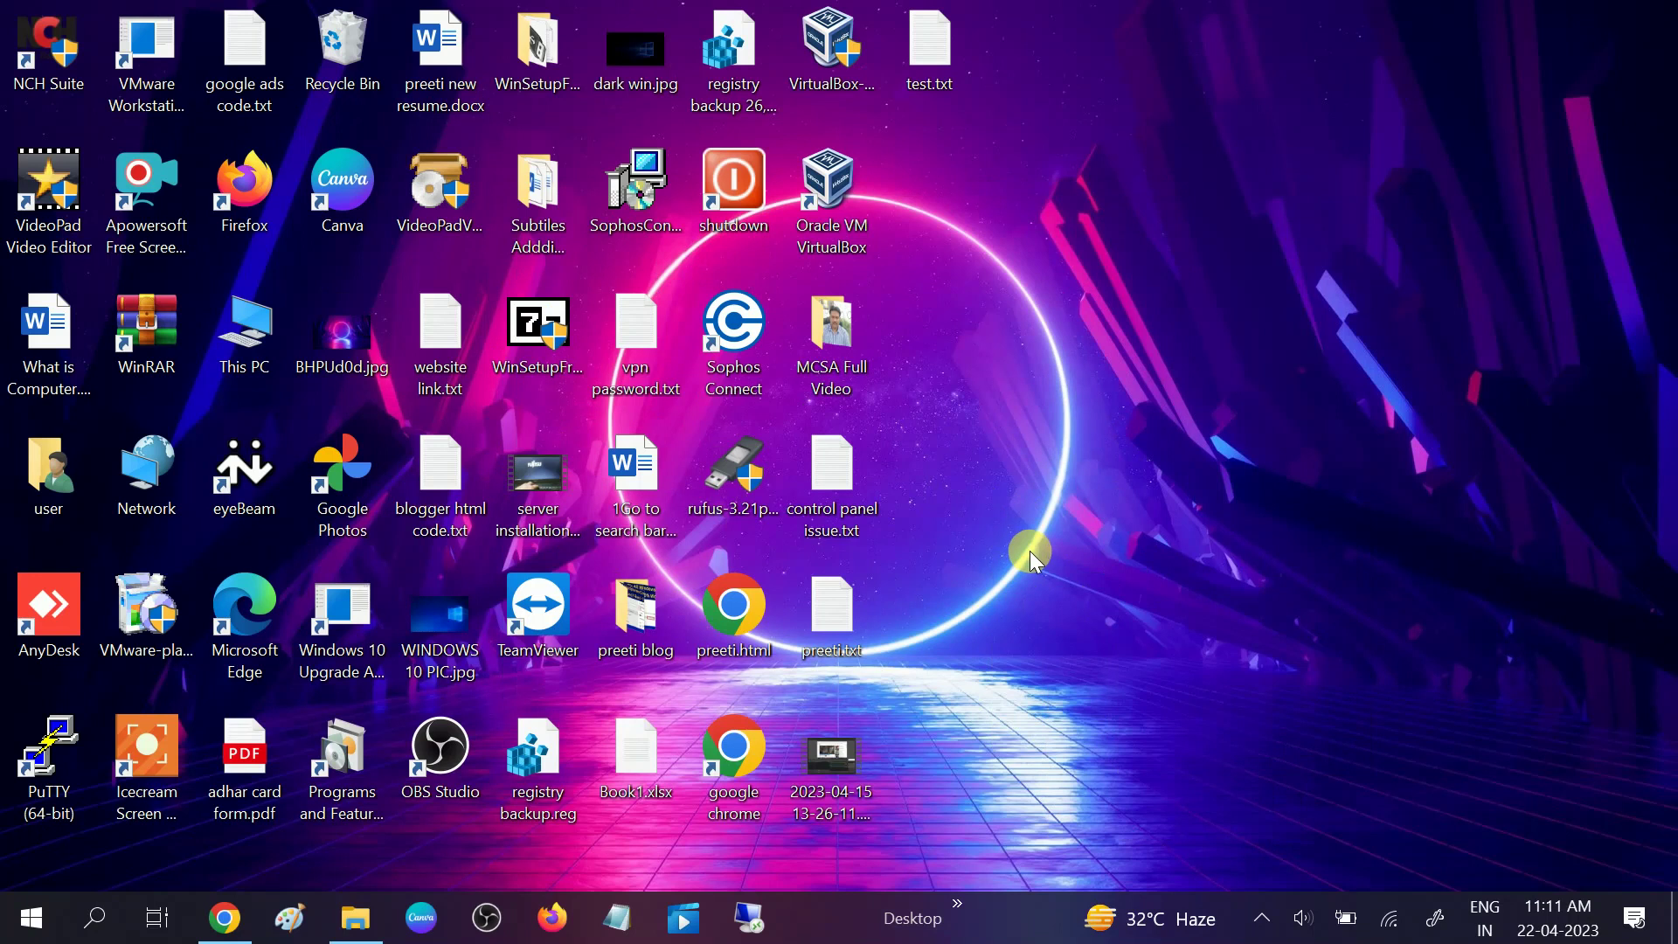
Step: Run msinfo32 and review the HP Pavilion x360's Processor and BaseBoard Manufacturer entries
key(super+r)
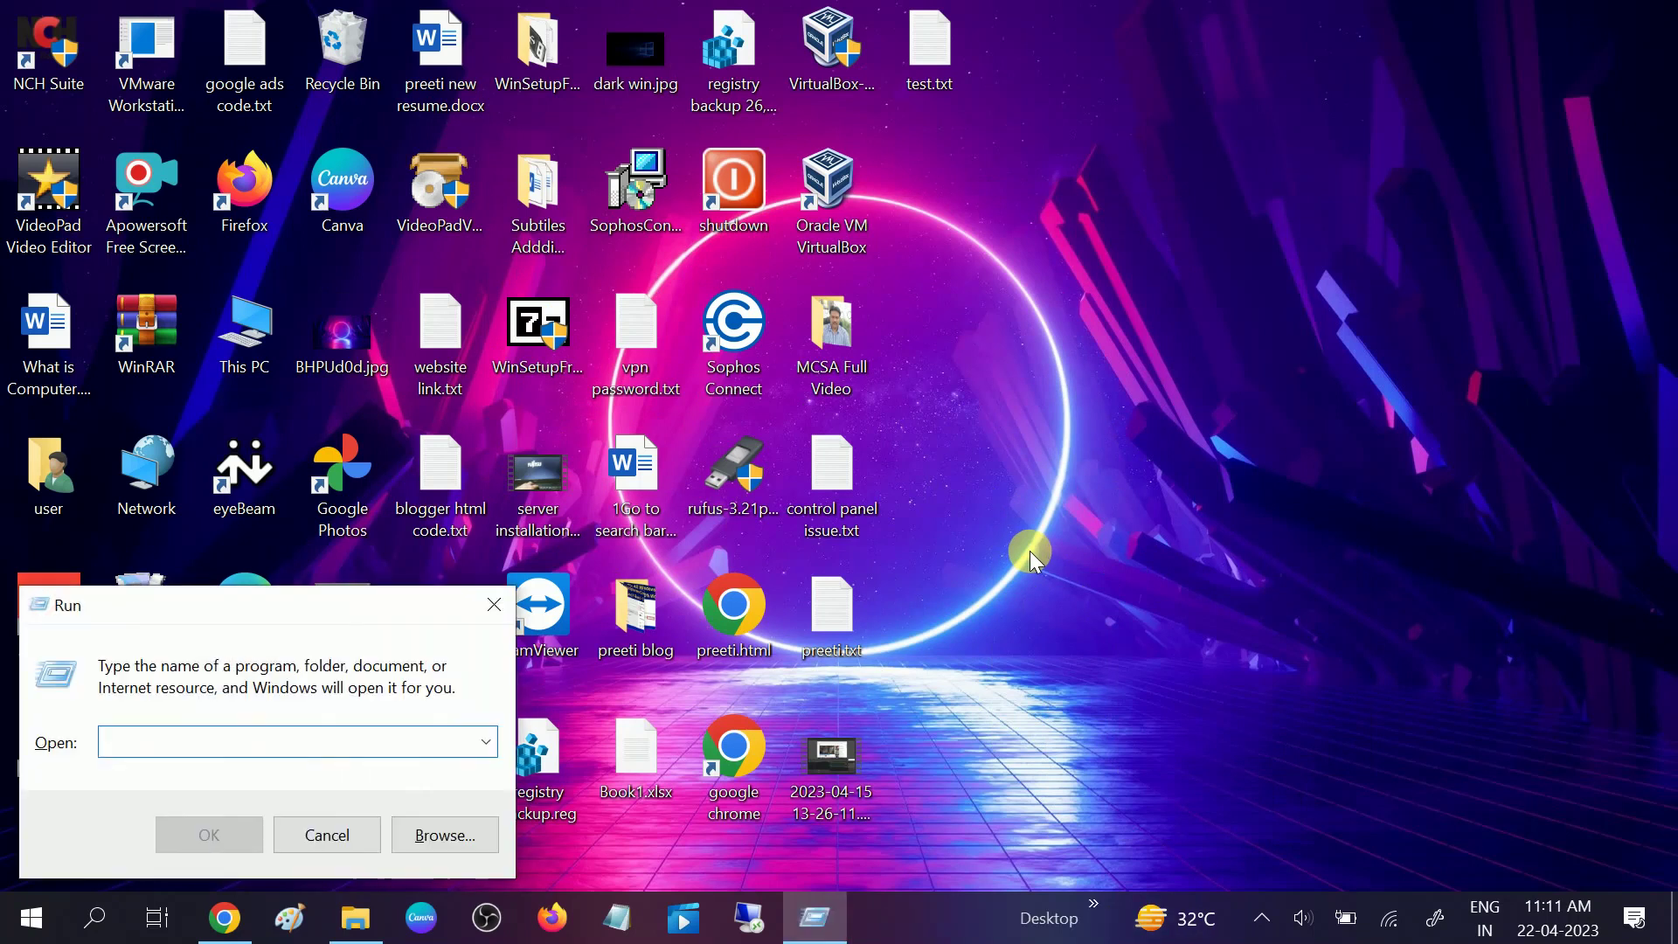
text(msinfo32)
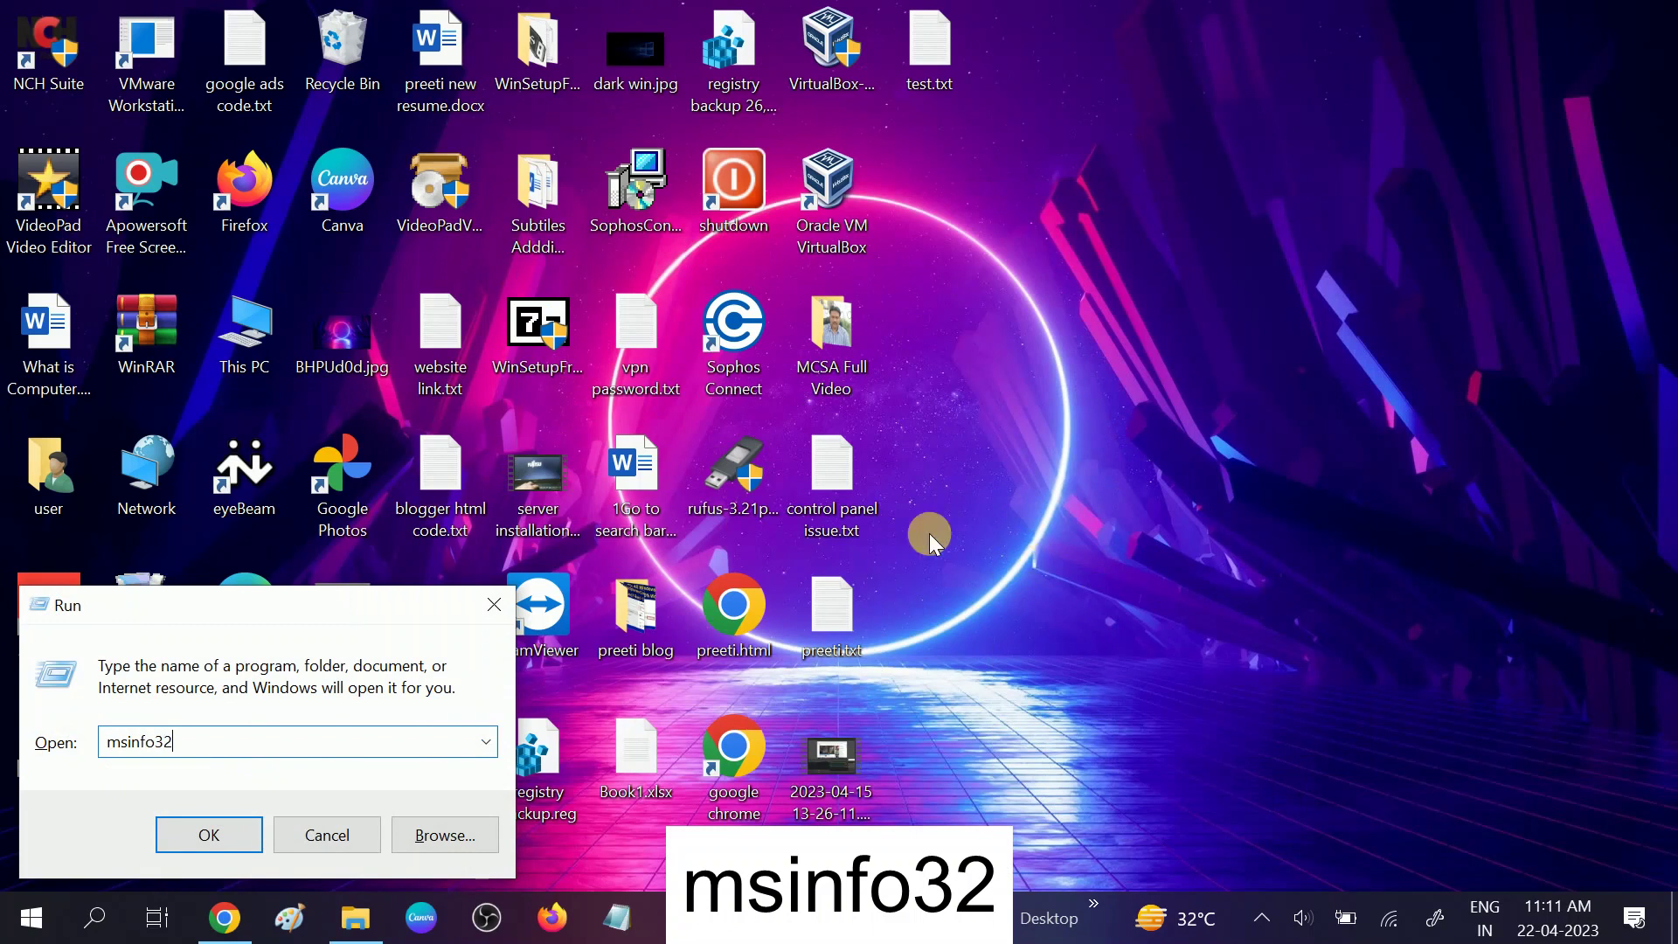
click(235, 833)
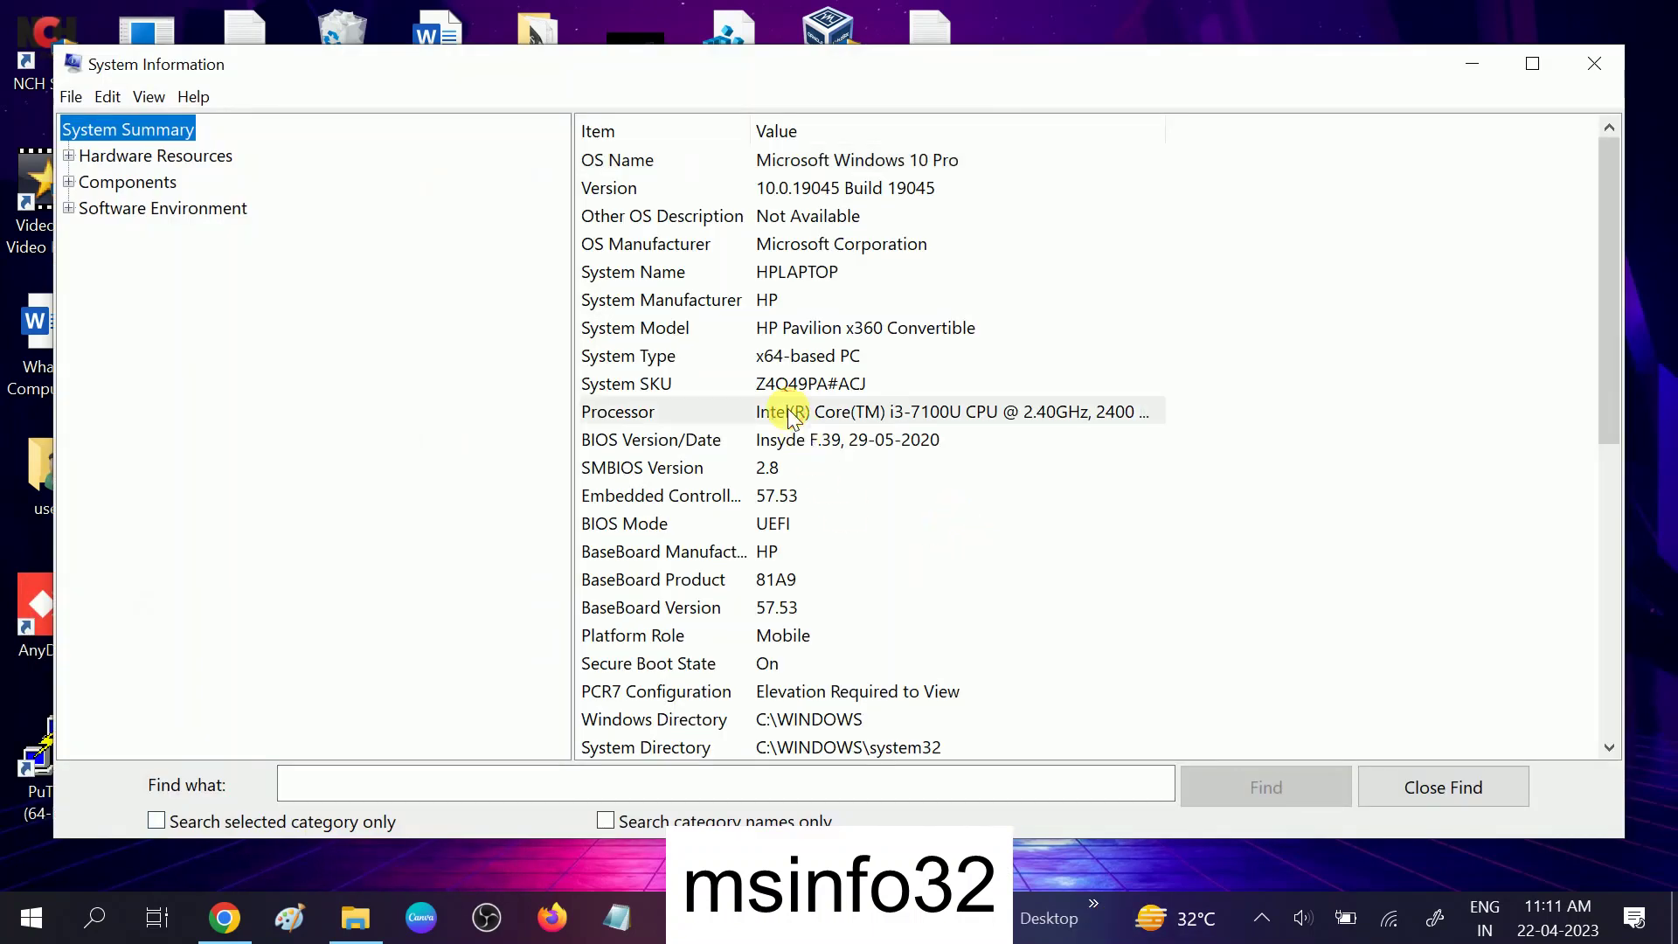
click(790, 414)
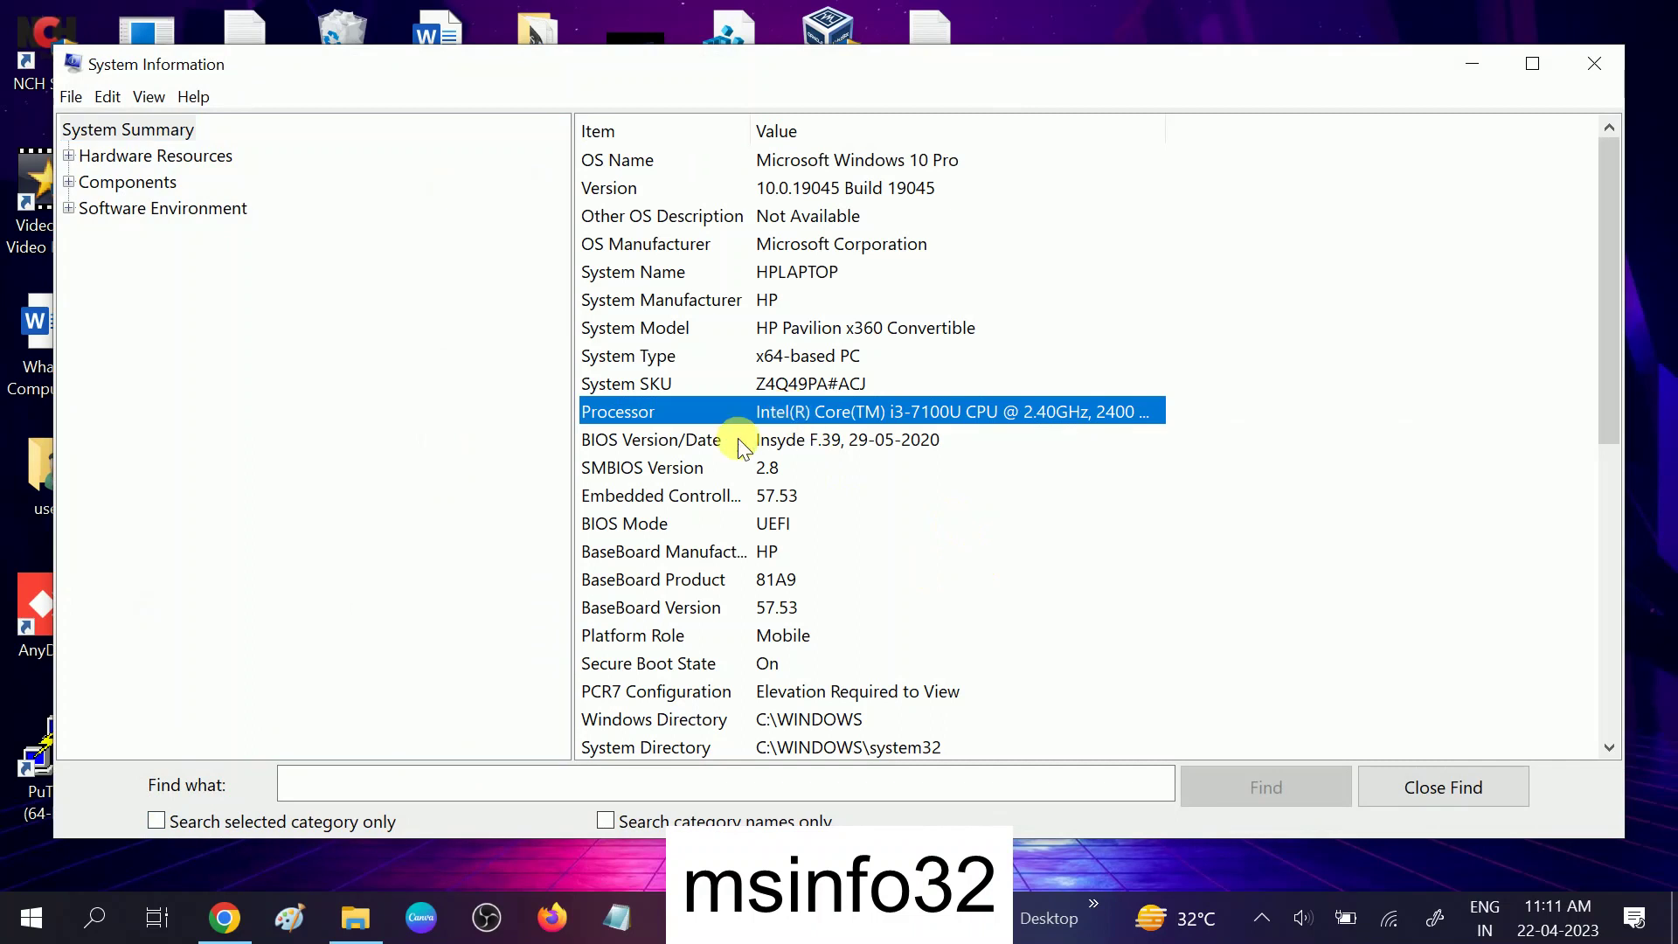
click(643, 560)
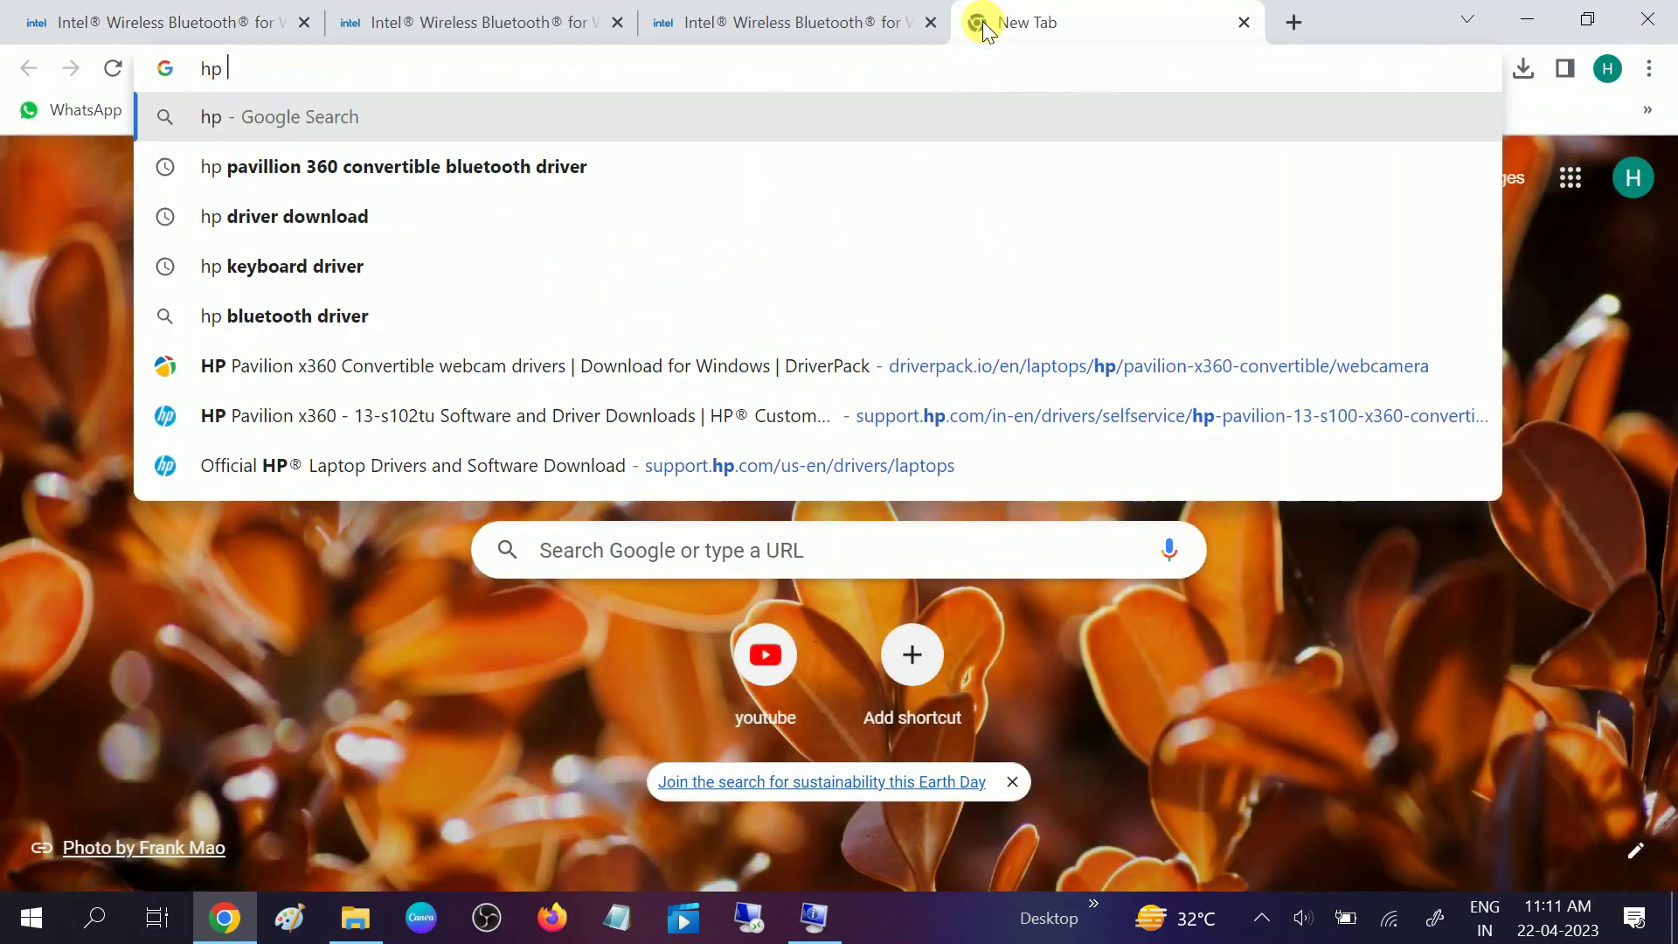
text(blu)
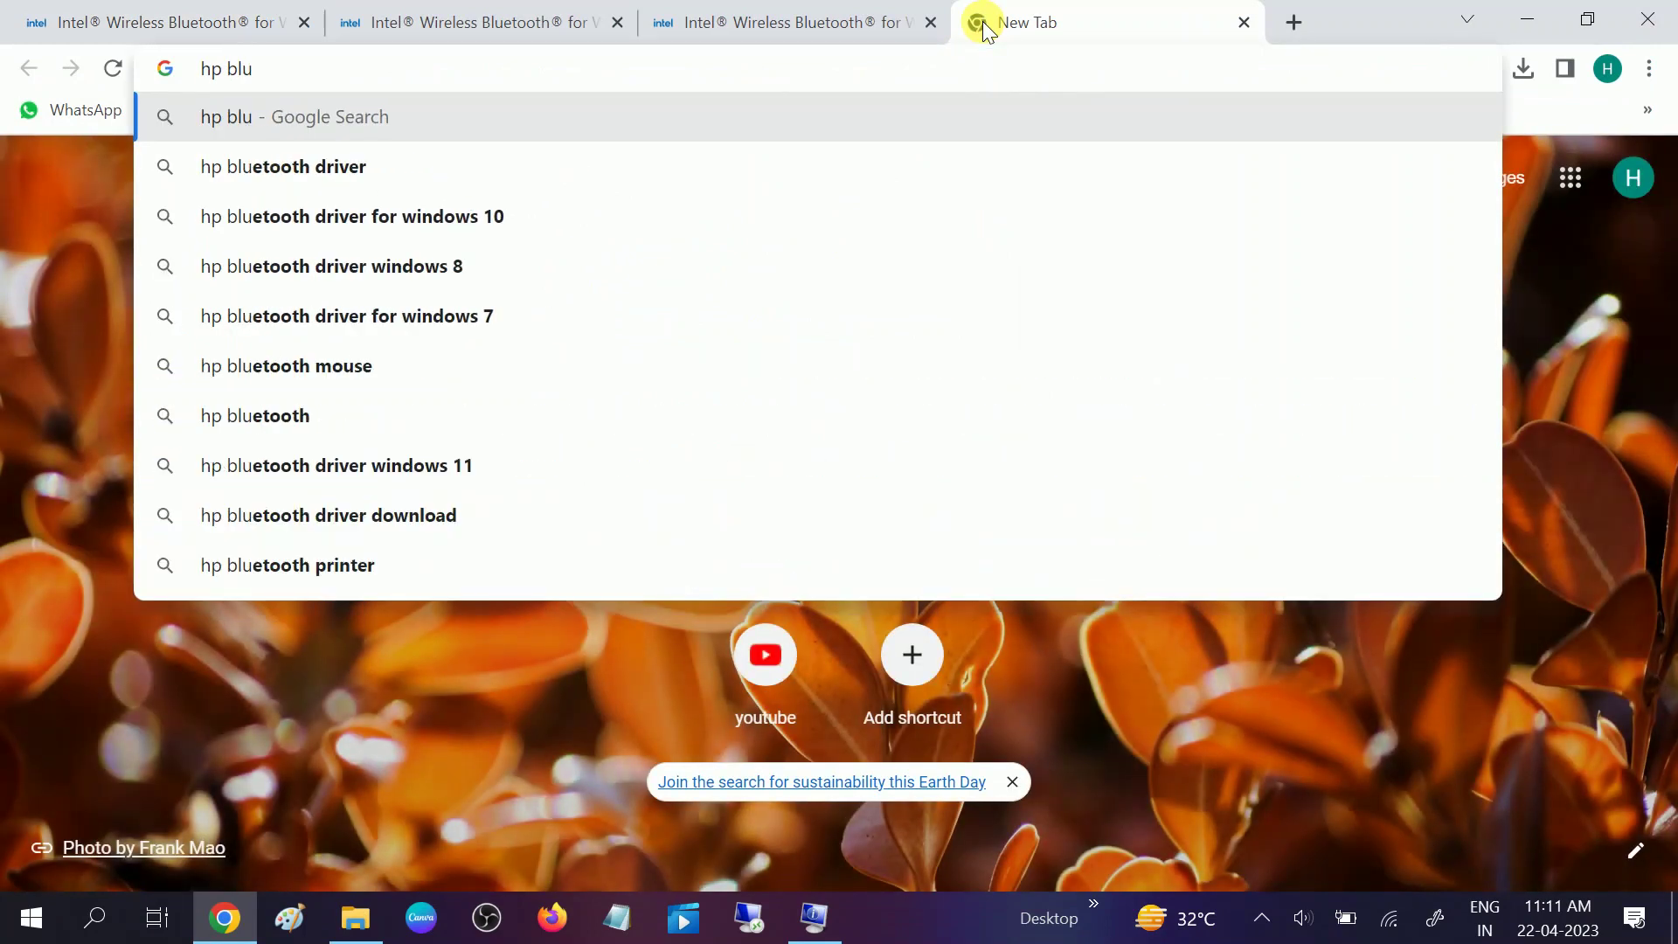
Step: Search Google for 'hp driver download' and open HP's official Drivers and Software page
key(BackSpace)
key(BackSpace)
key(BackSpace)
key(BackSpace)
key(BackSpace)
key(BackSpace)
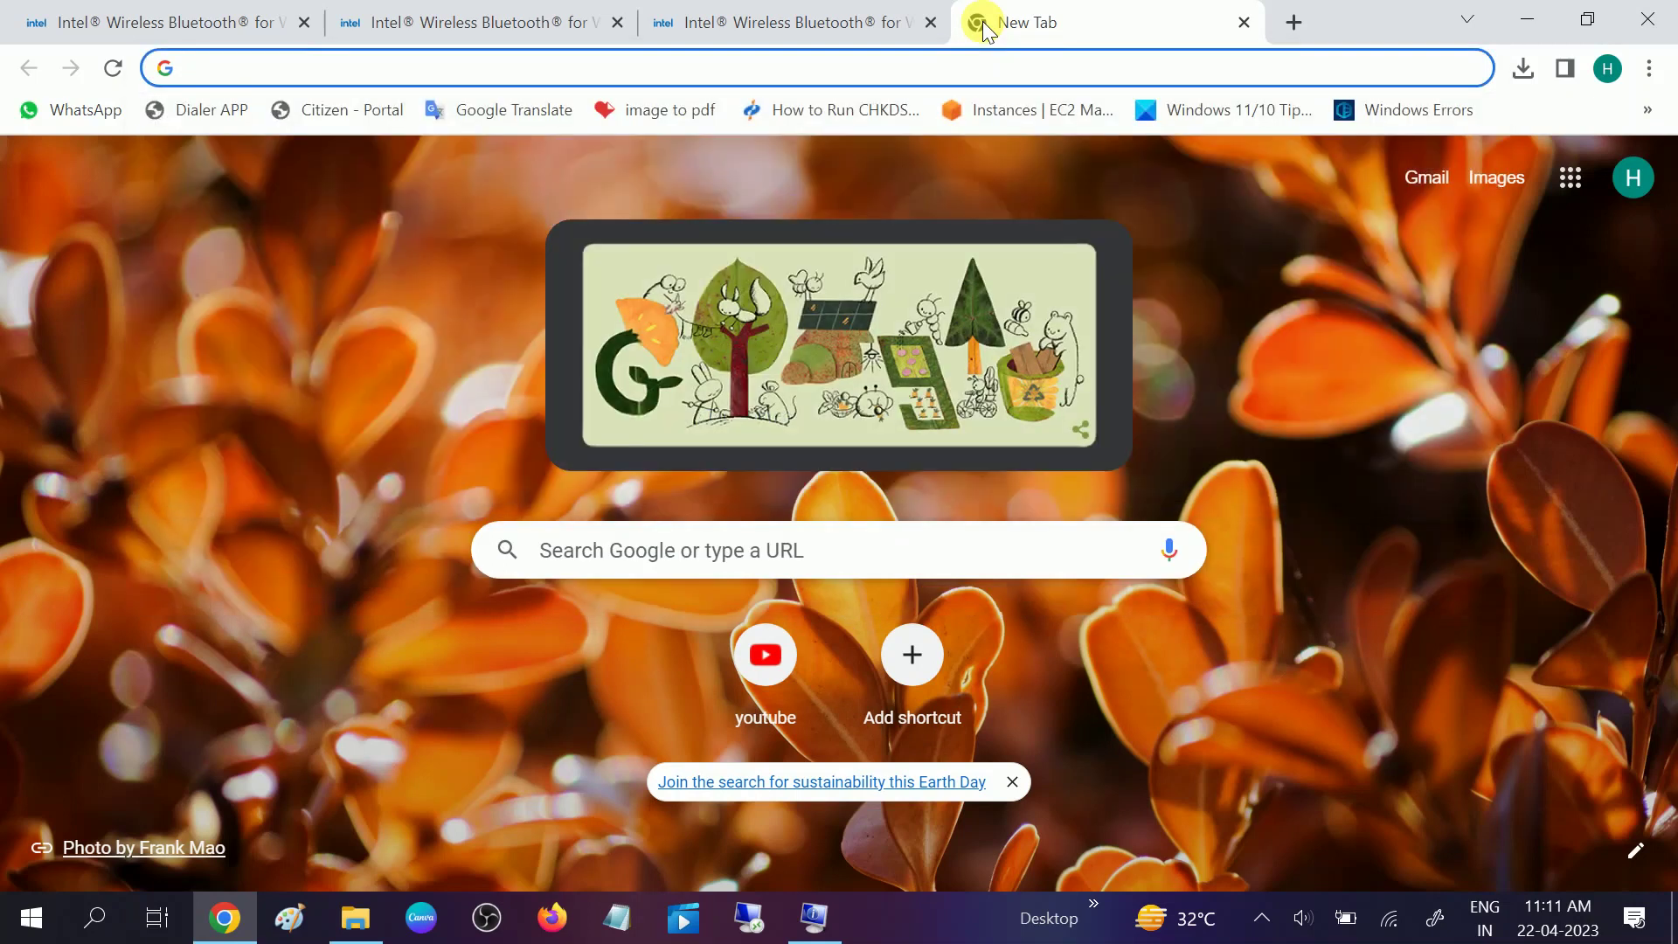
text(hp driver)
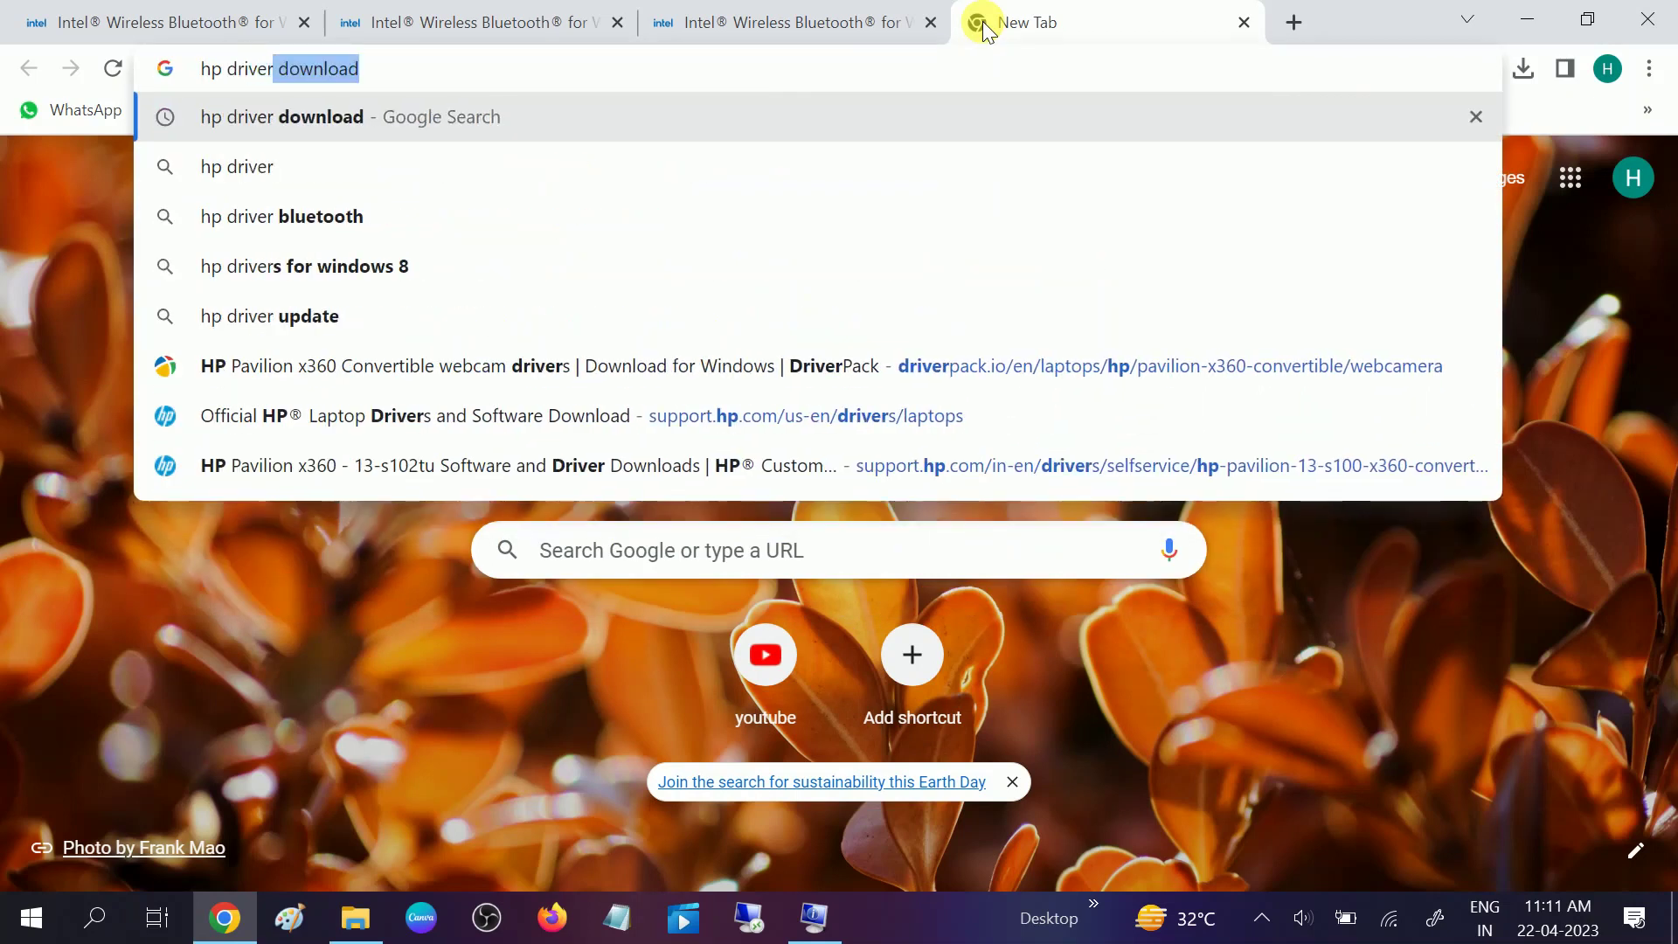
key(Return)
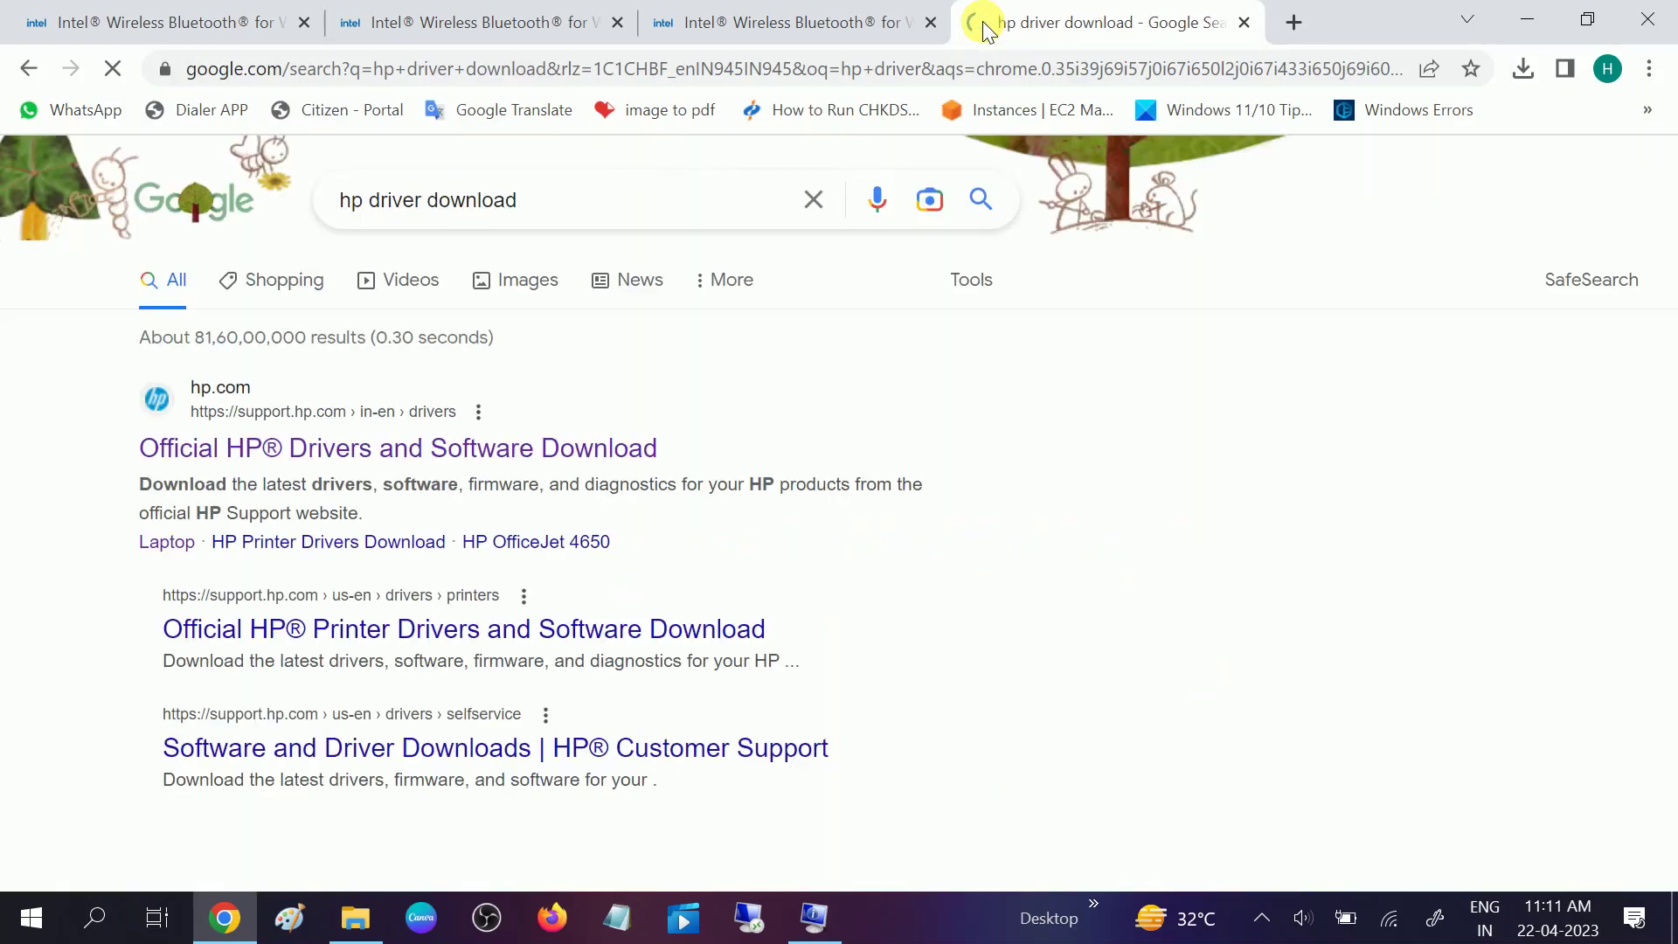
click(385, 456)
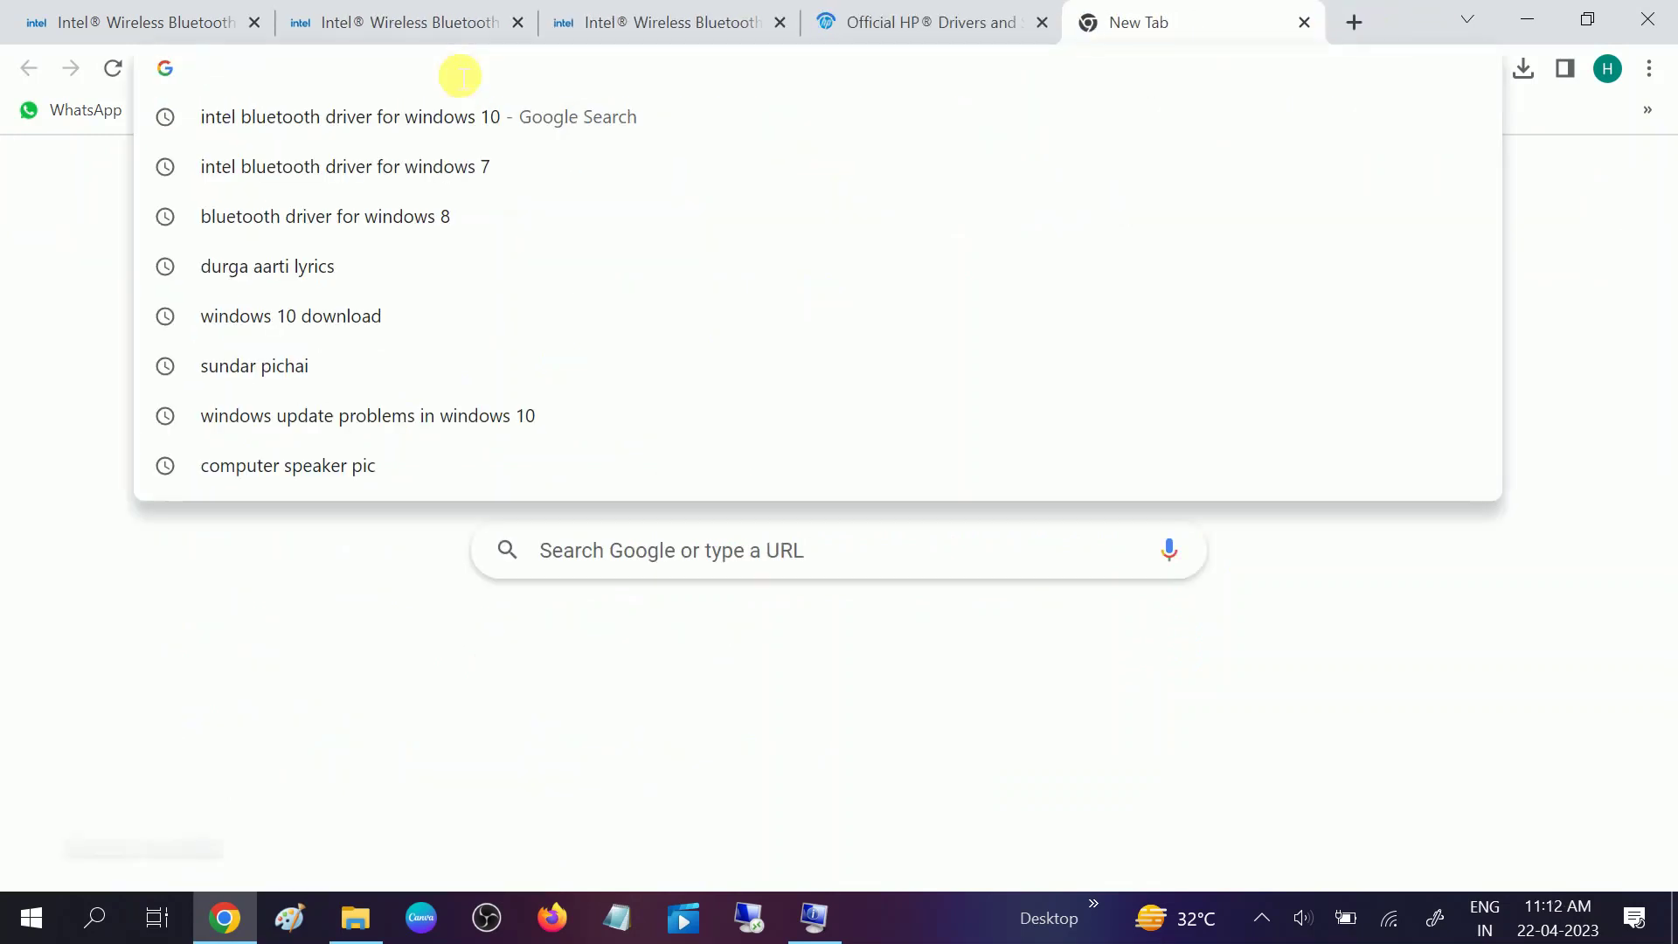
Step: Search Google for 'dell driver download' and open Dell's Drivers & Downloads result
text(dell)
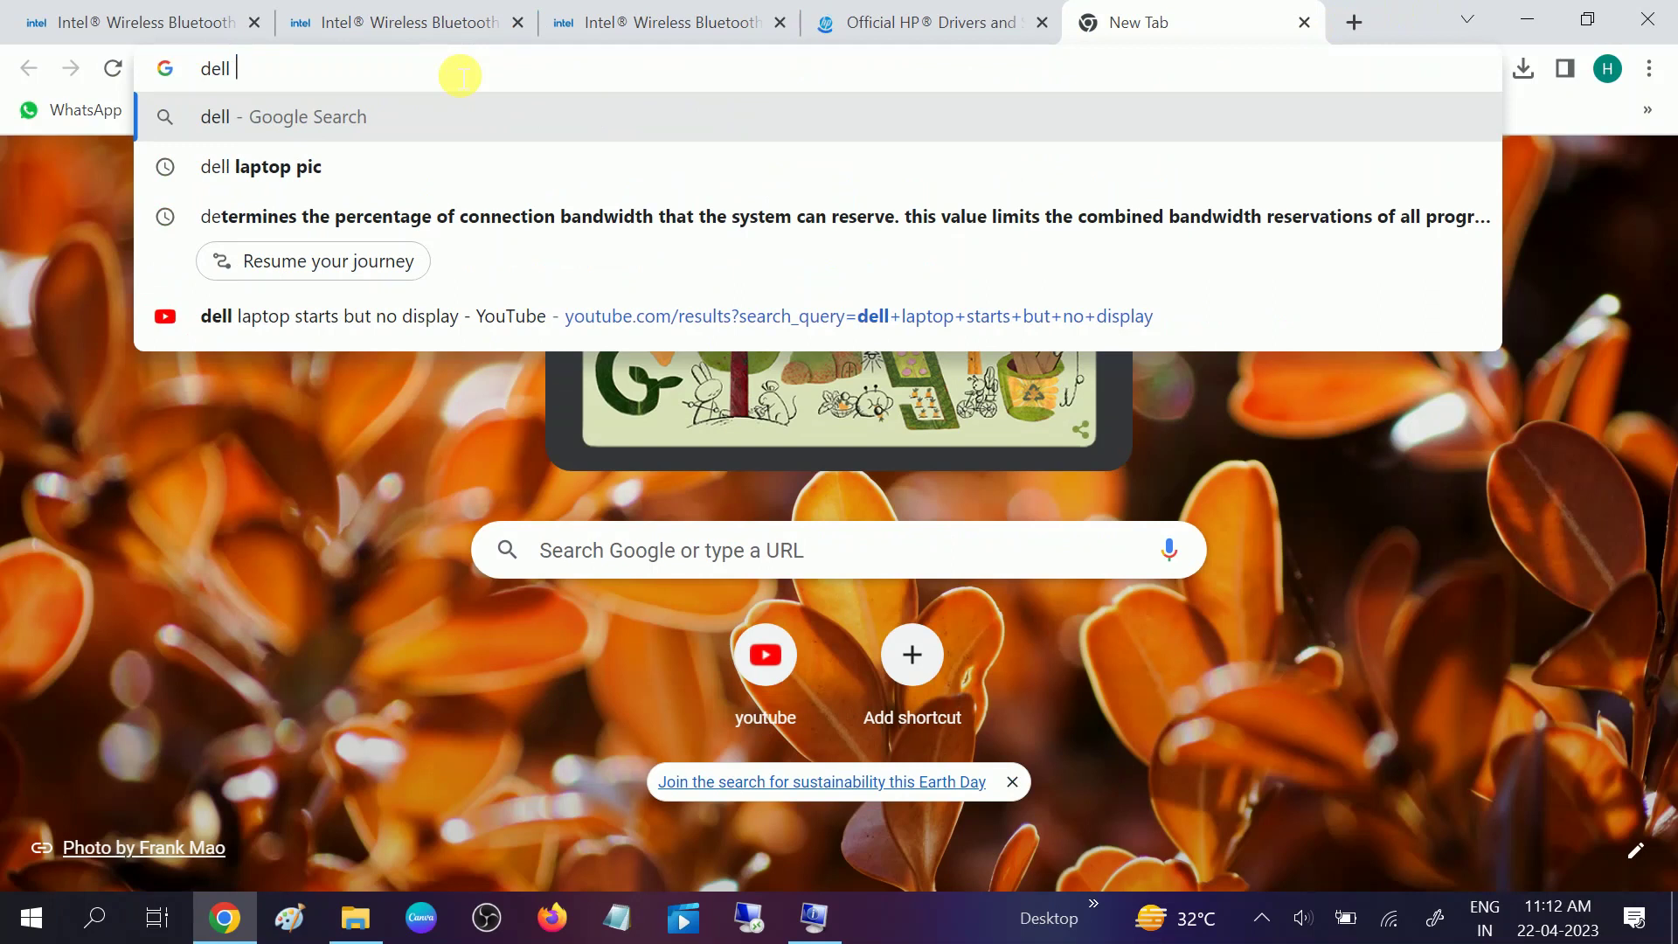
text( driver)
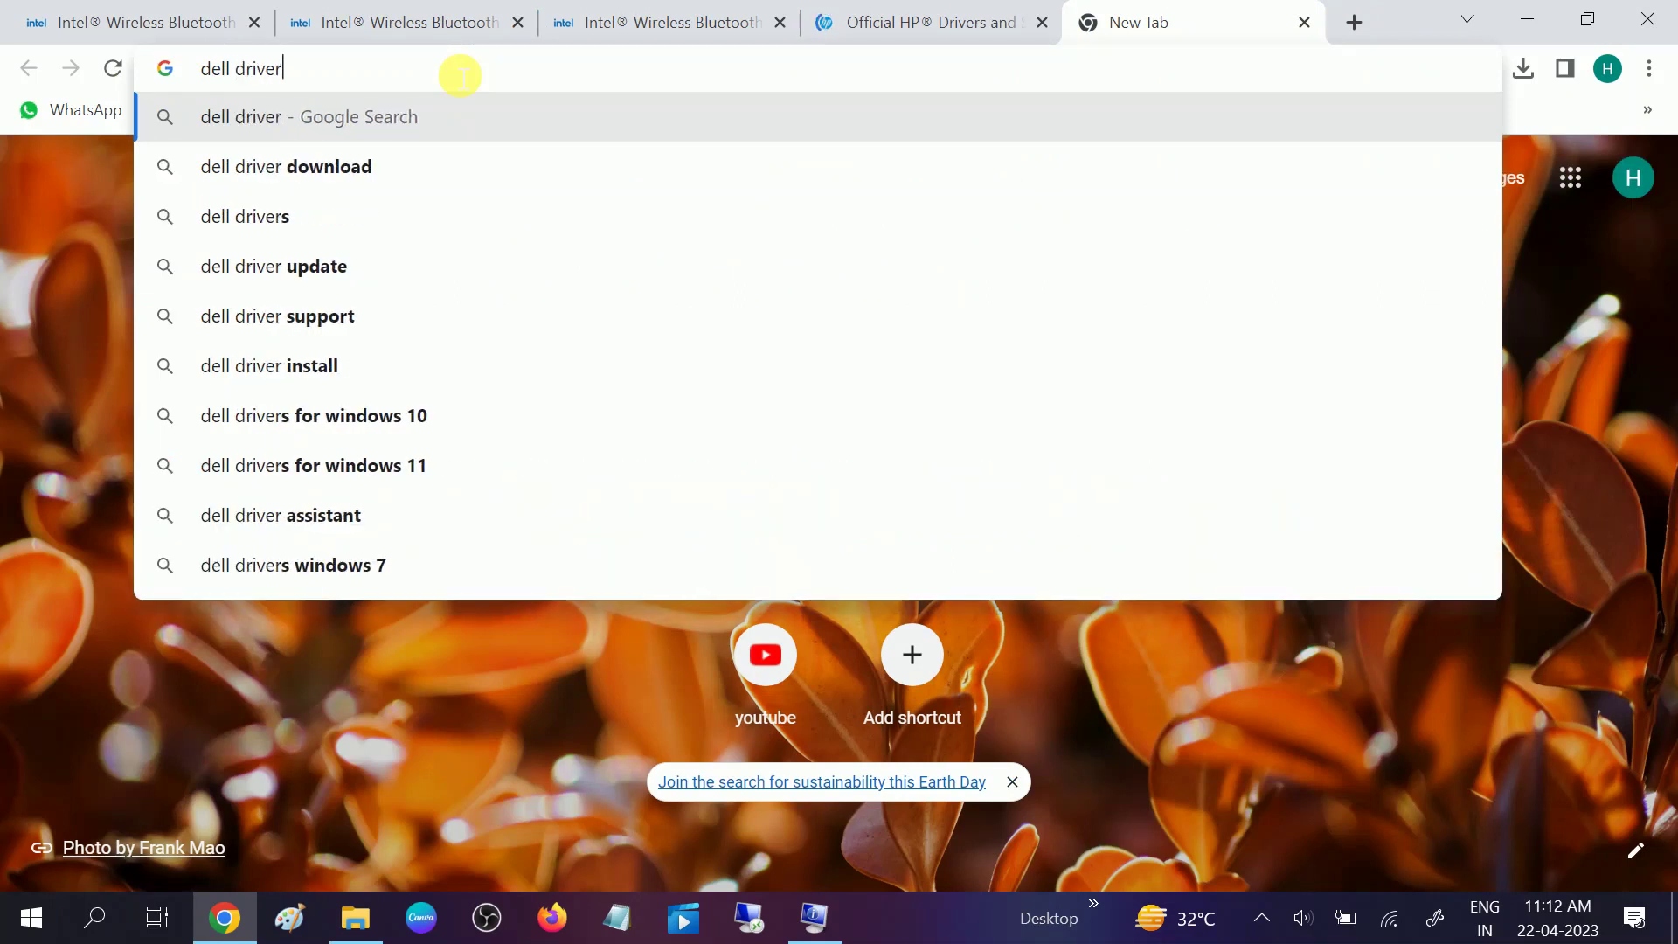
click(337, 163)
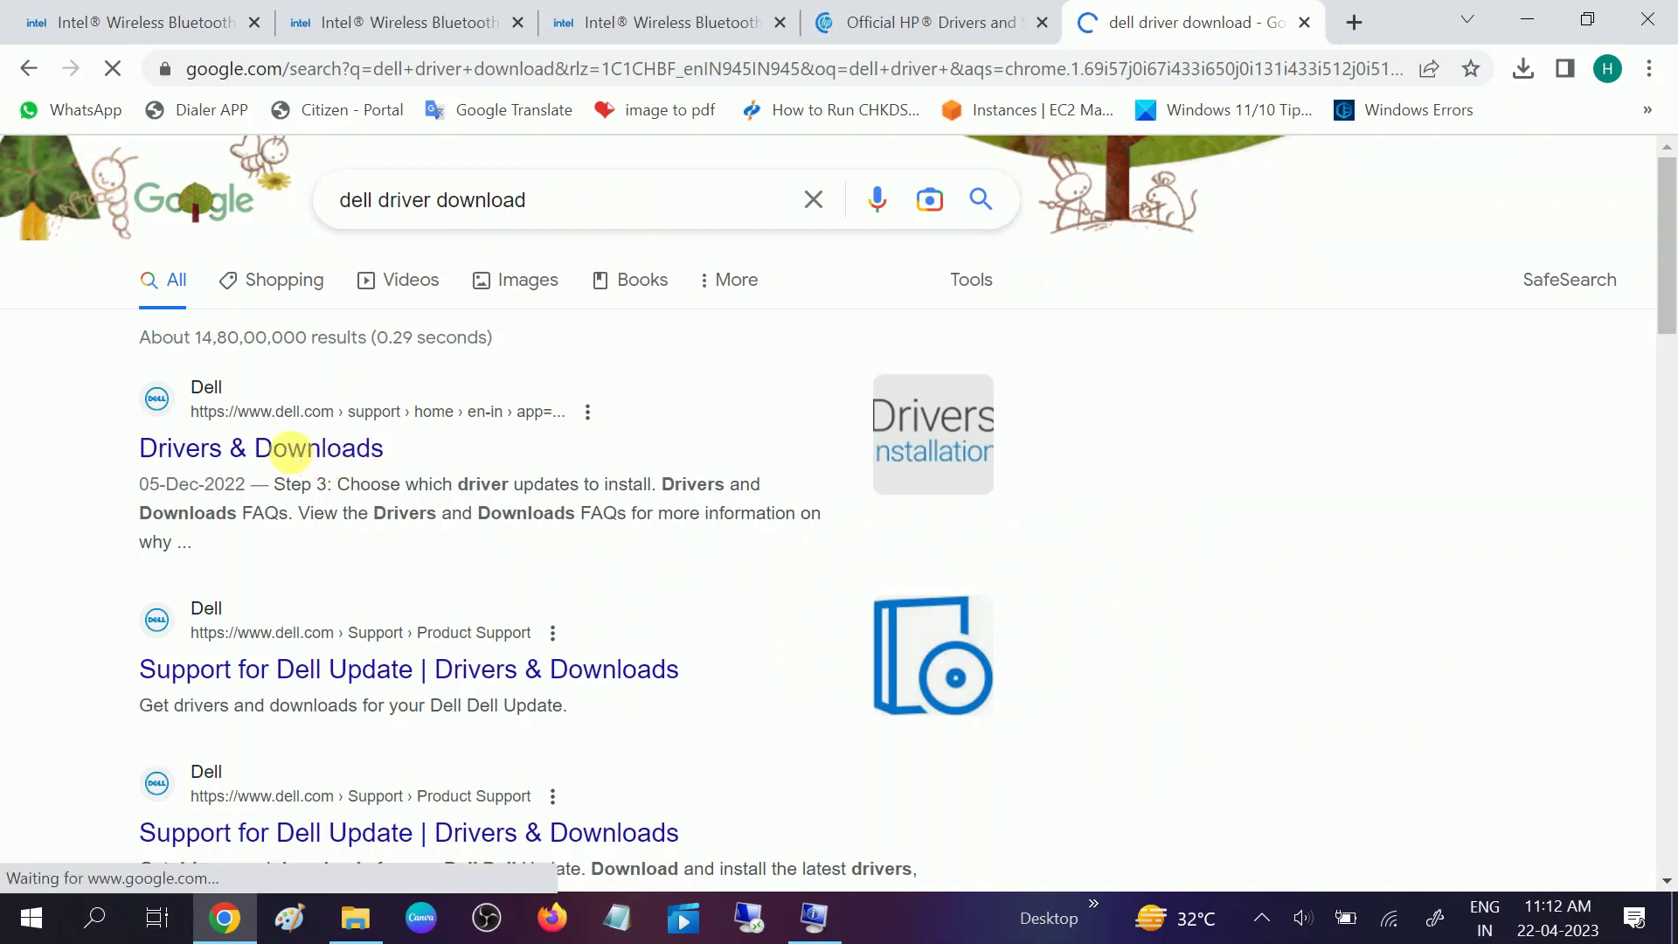
click(367, 417)
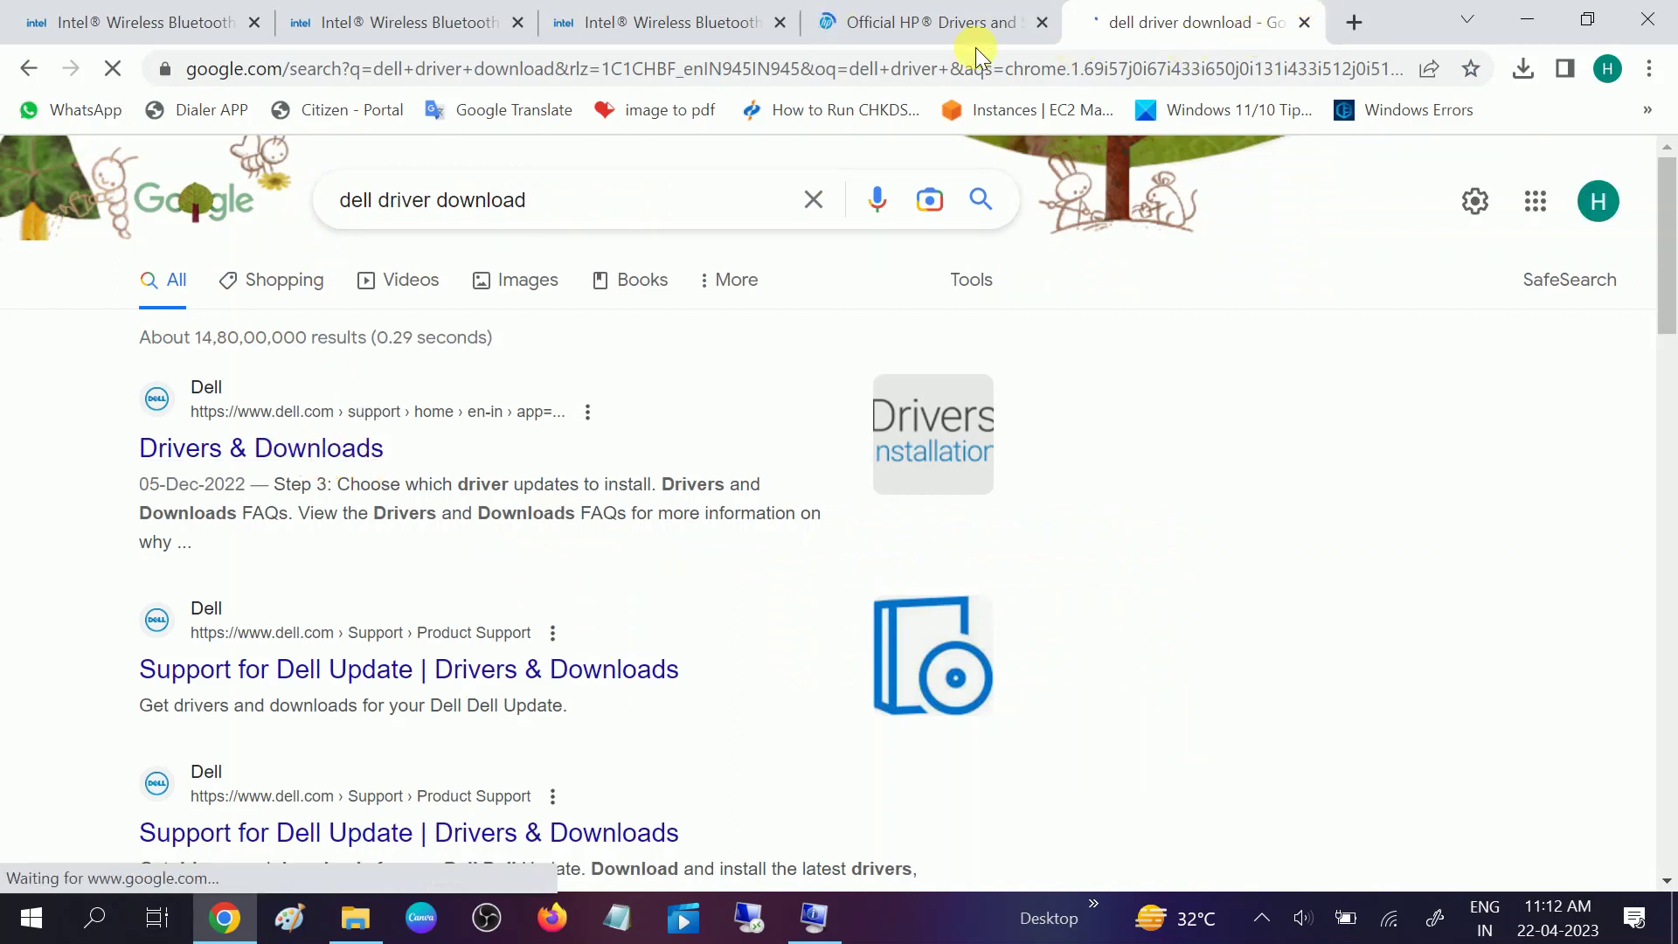
Step: On the HP support tab, choose Laptop and place focus in the serial number field
click(936, 24)
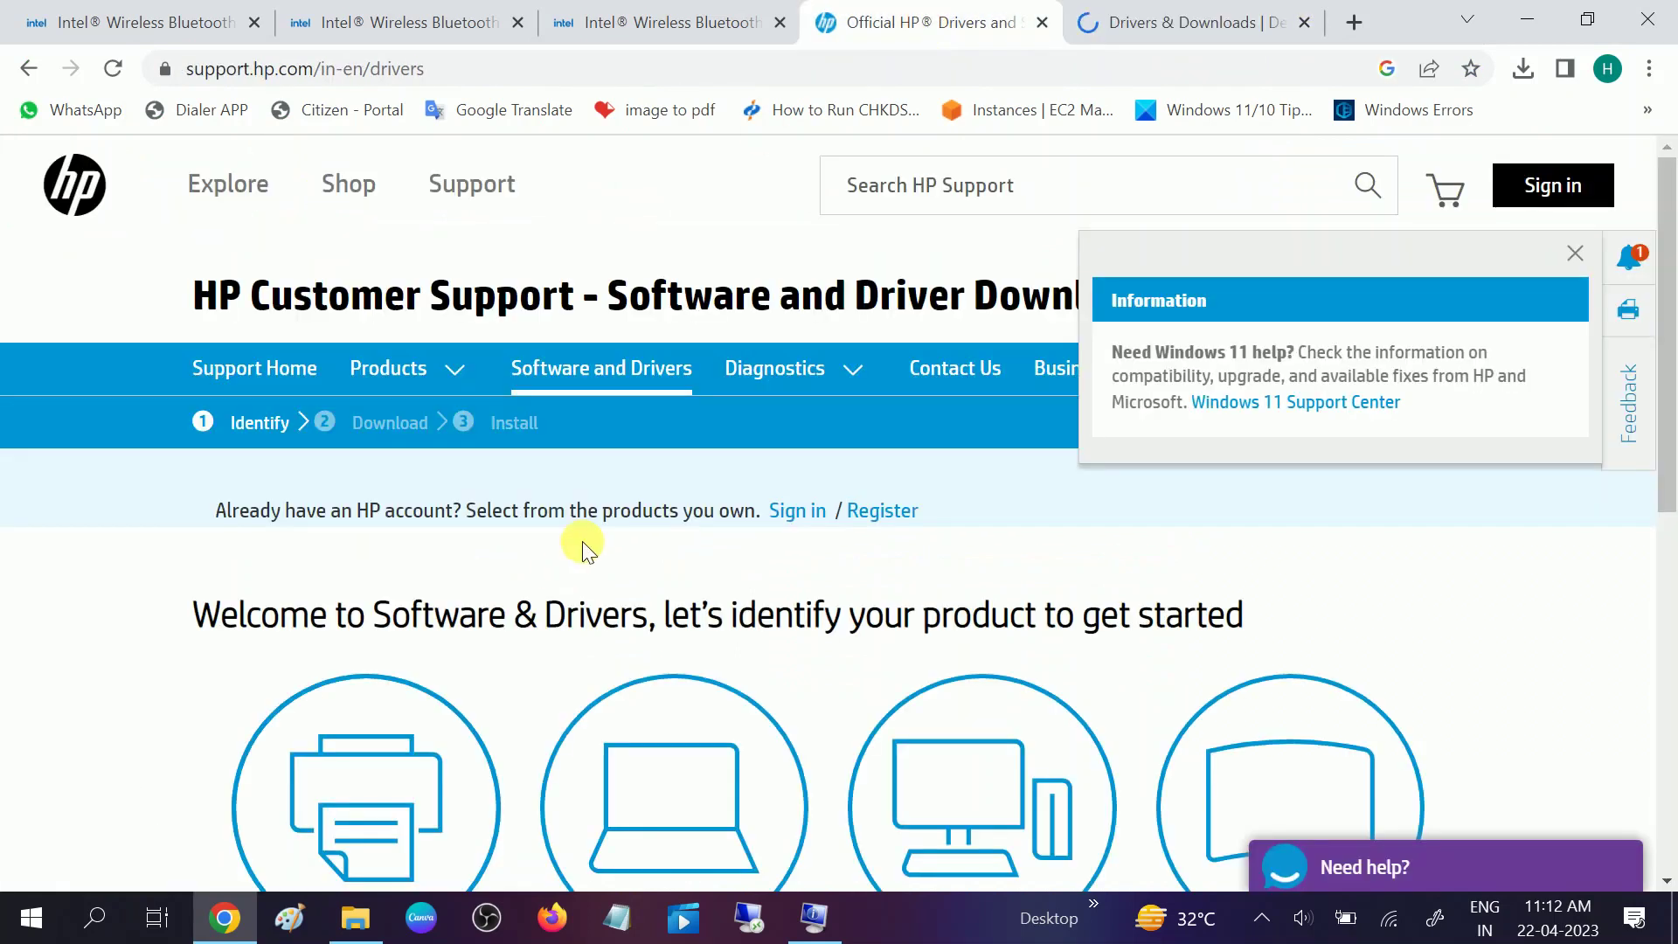
scroll(658, 671, up, 3)
click(684, 574)
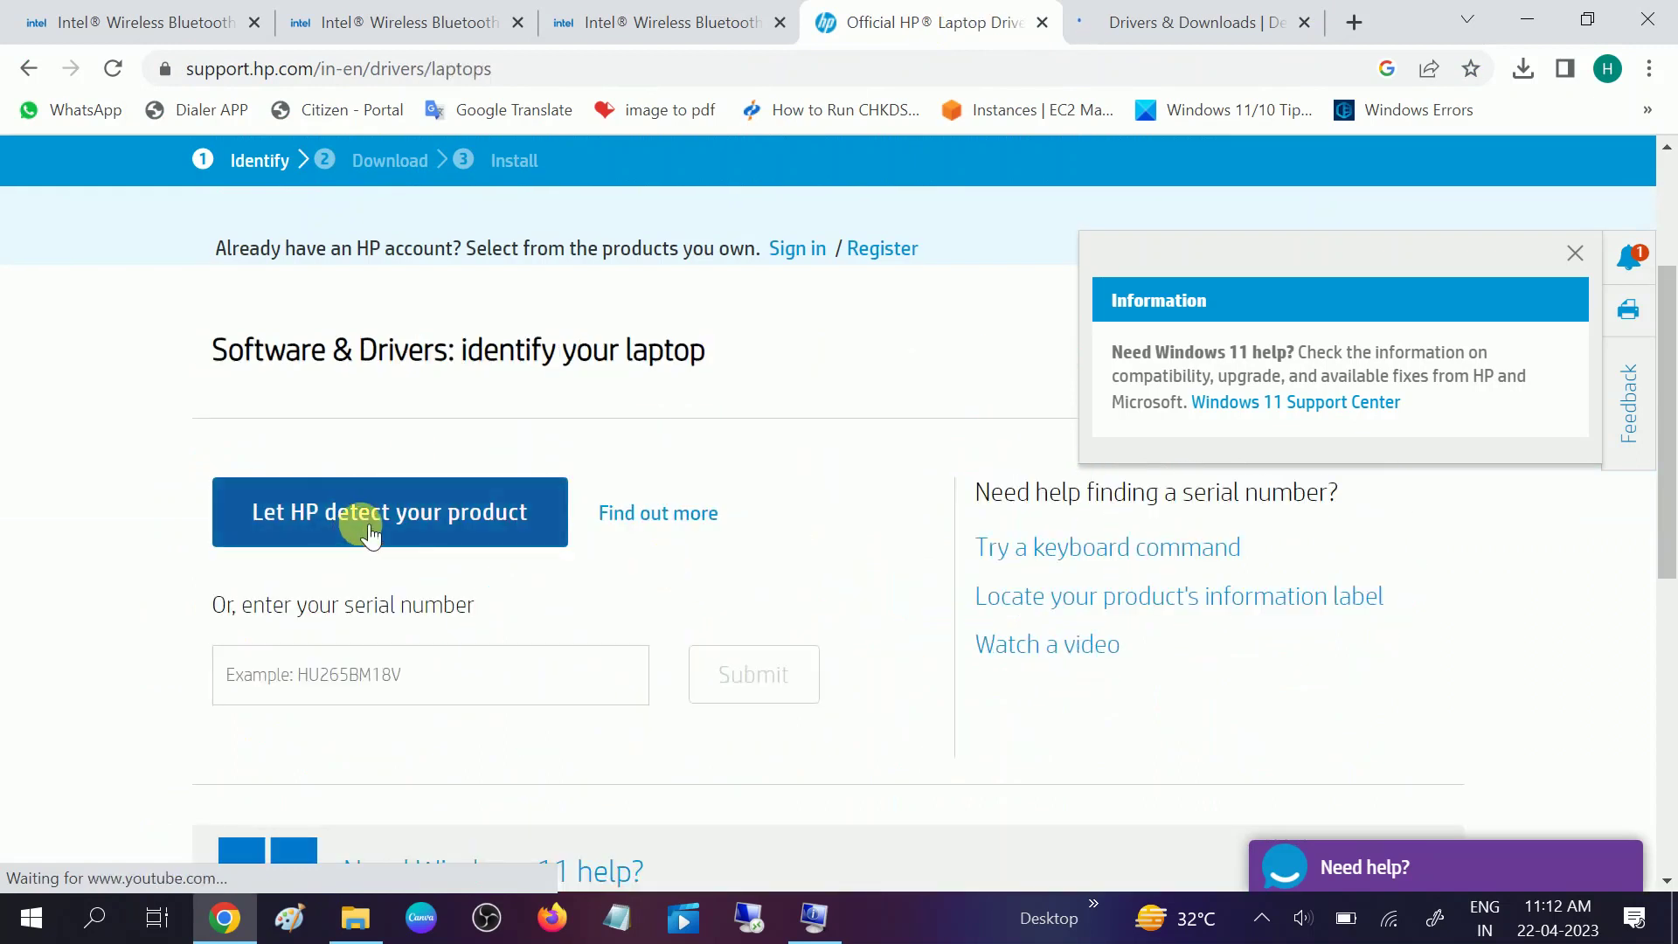
click(391, 671)
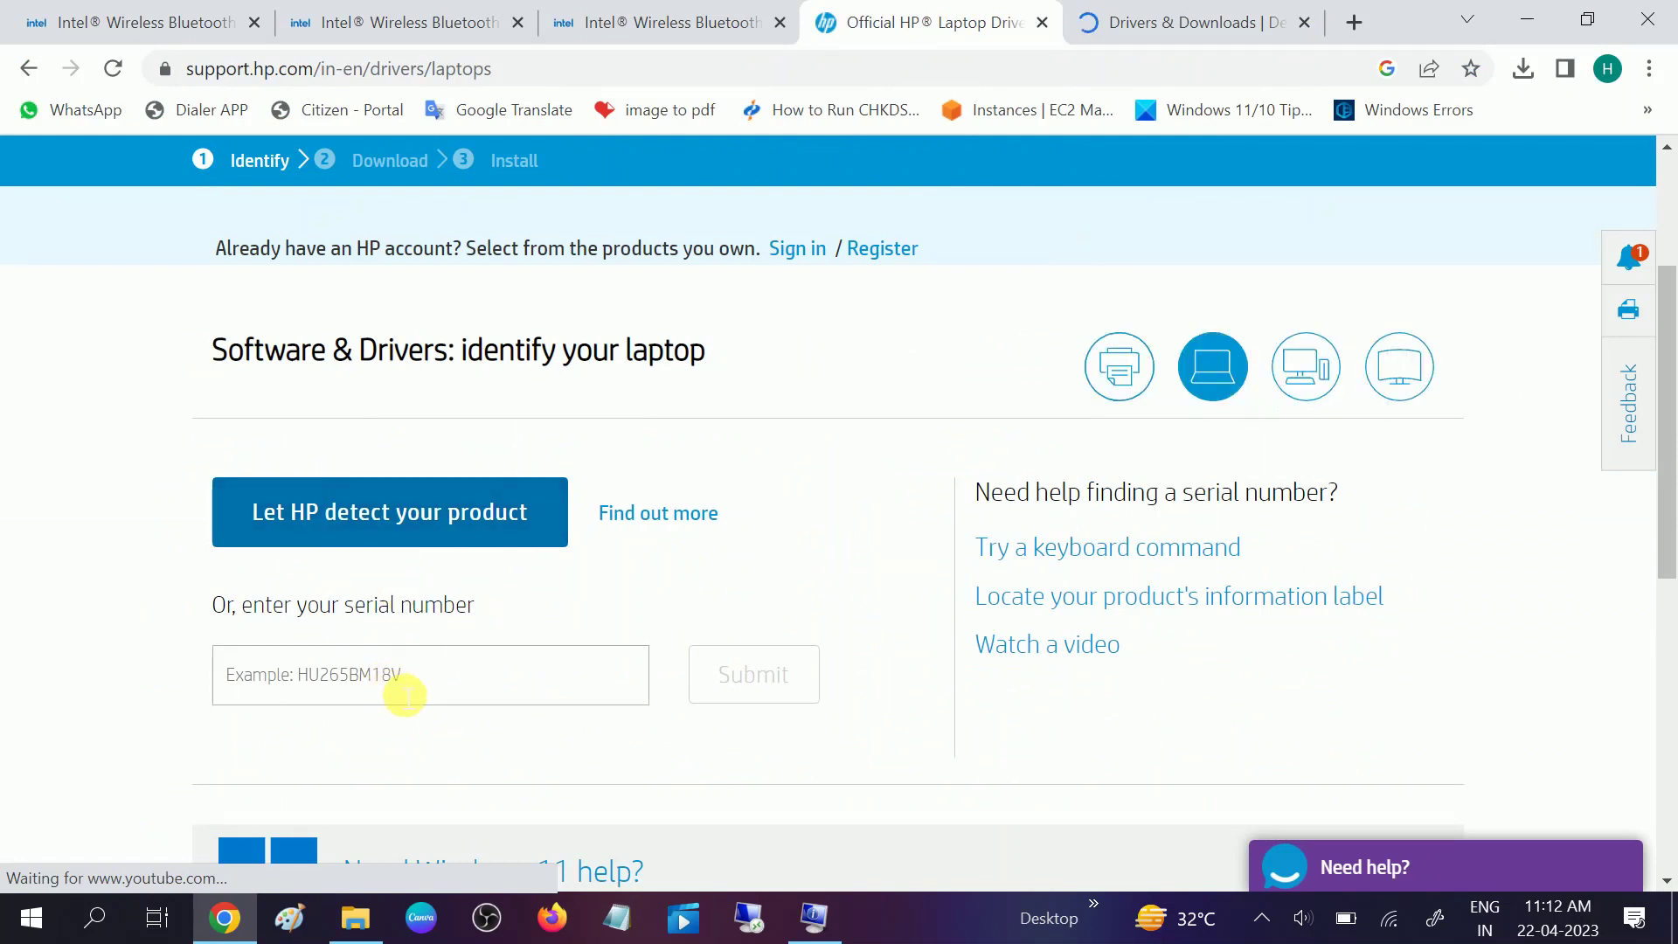
click(384, 695)
Step: Launch Command Prompt via cmd and type 'wmic bios get' to query the BIOS serial number
key(super+r)
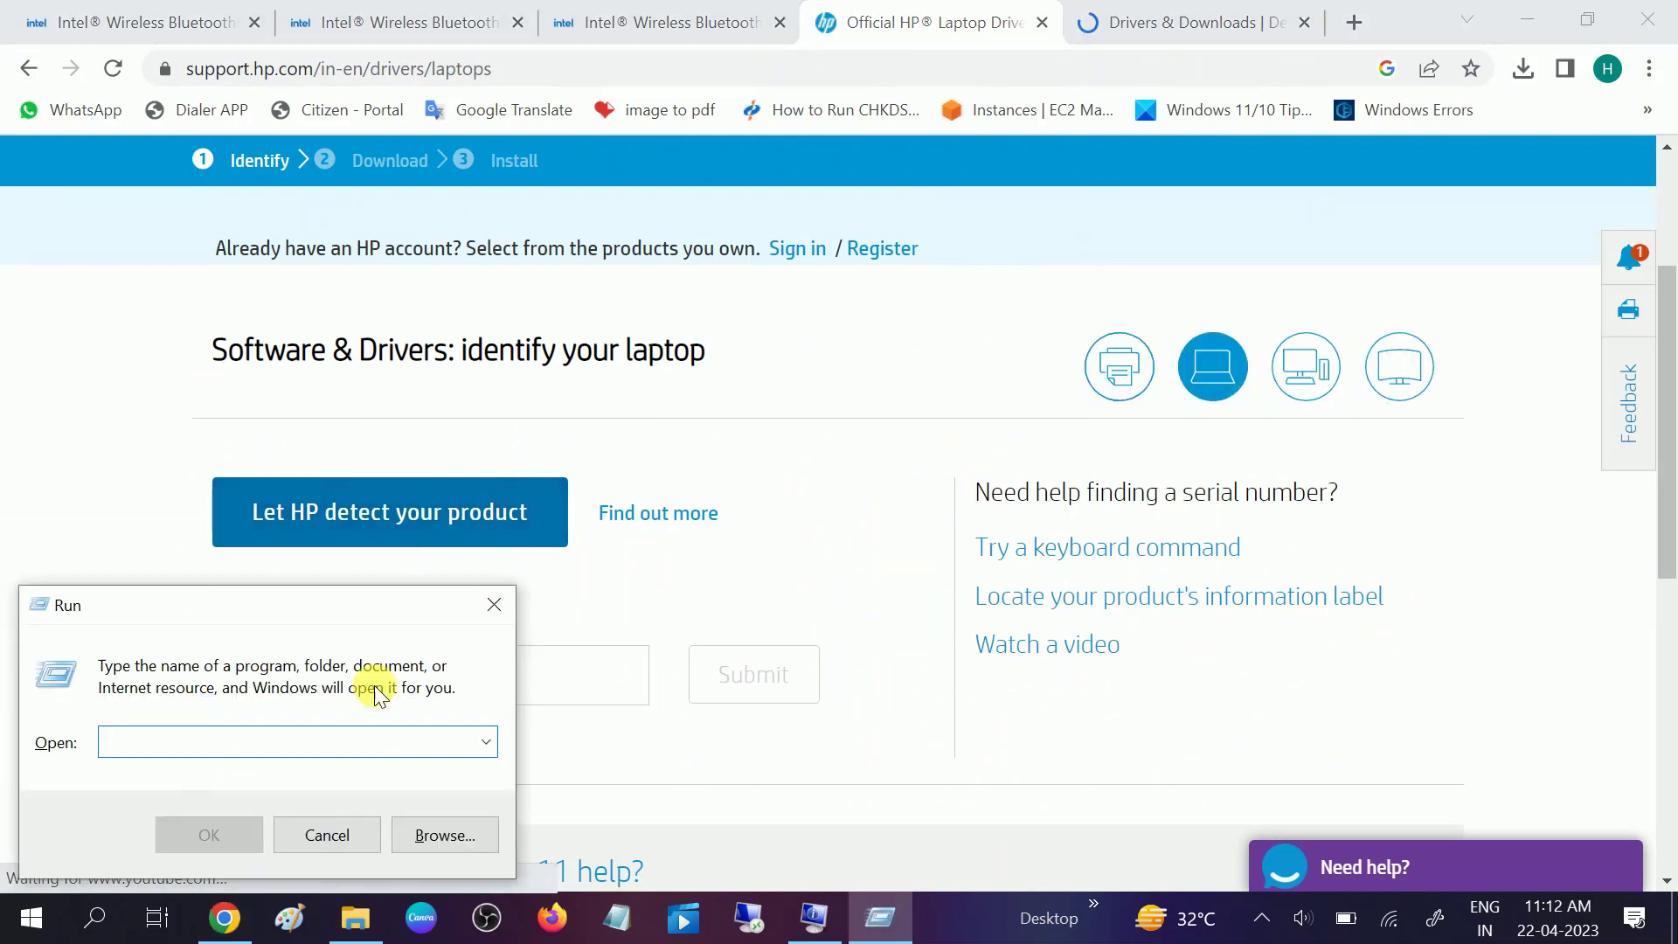
text(cmd)
key(Return)
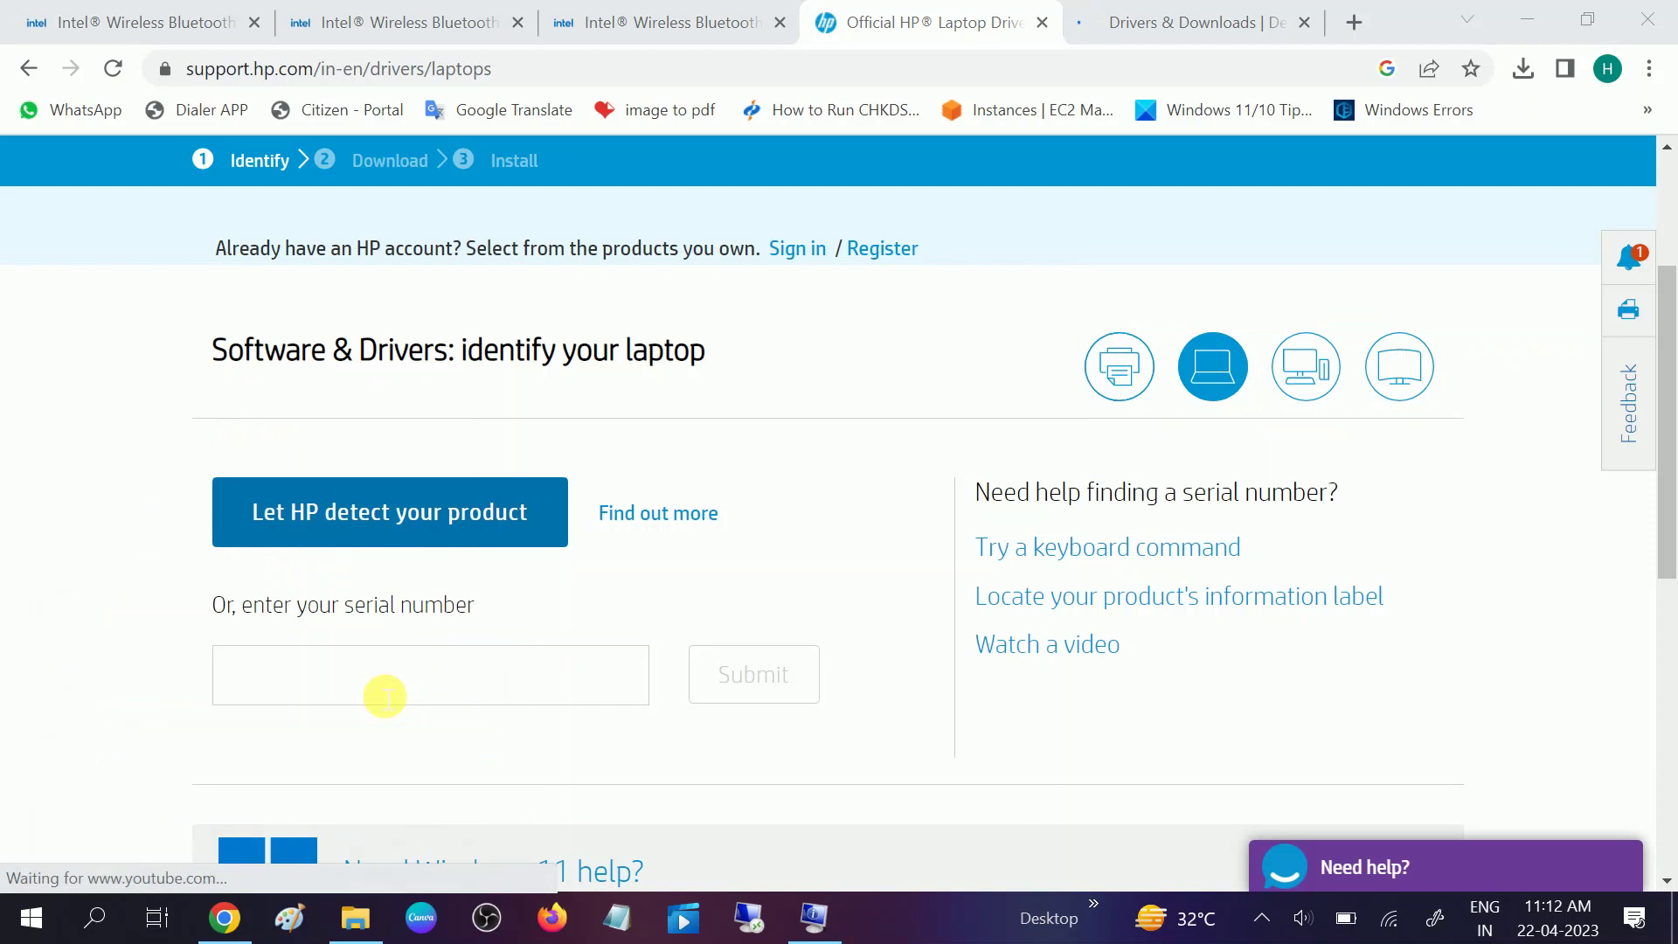
text(wmic bi)
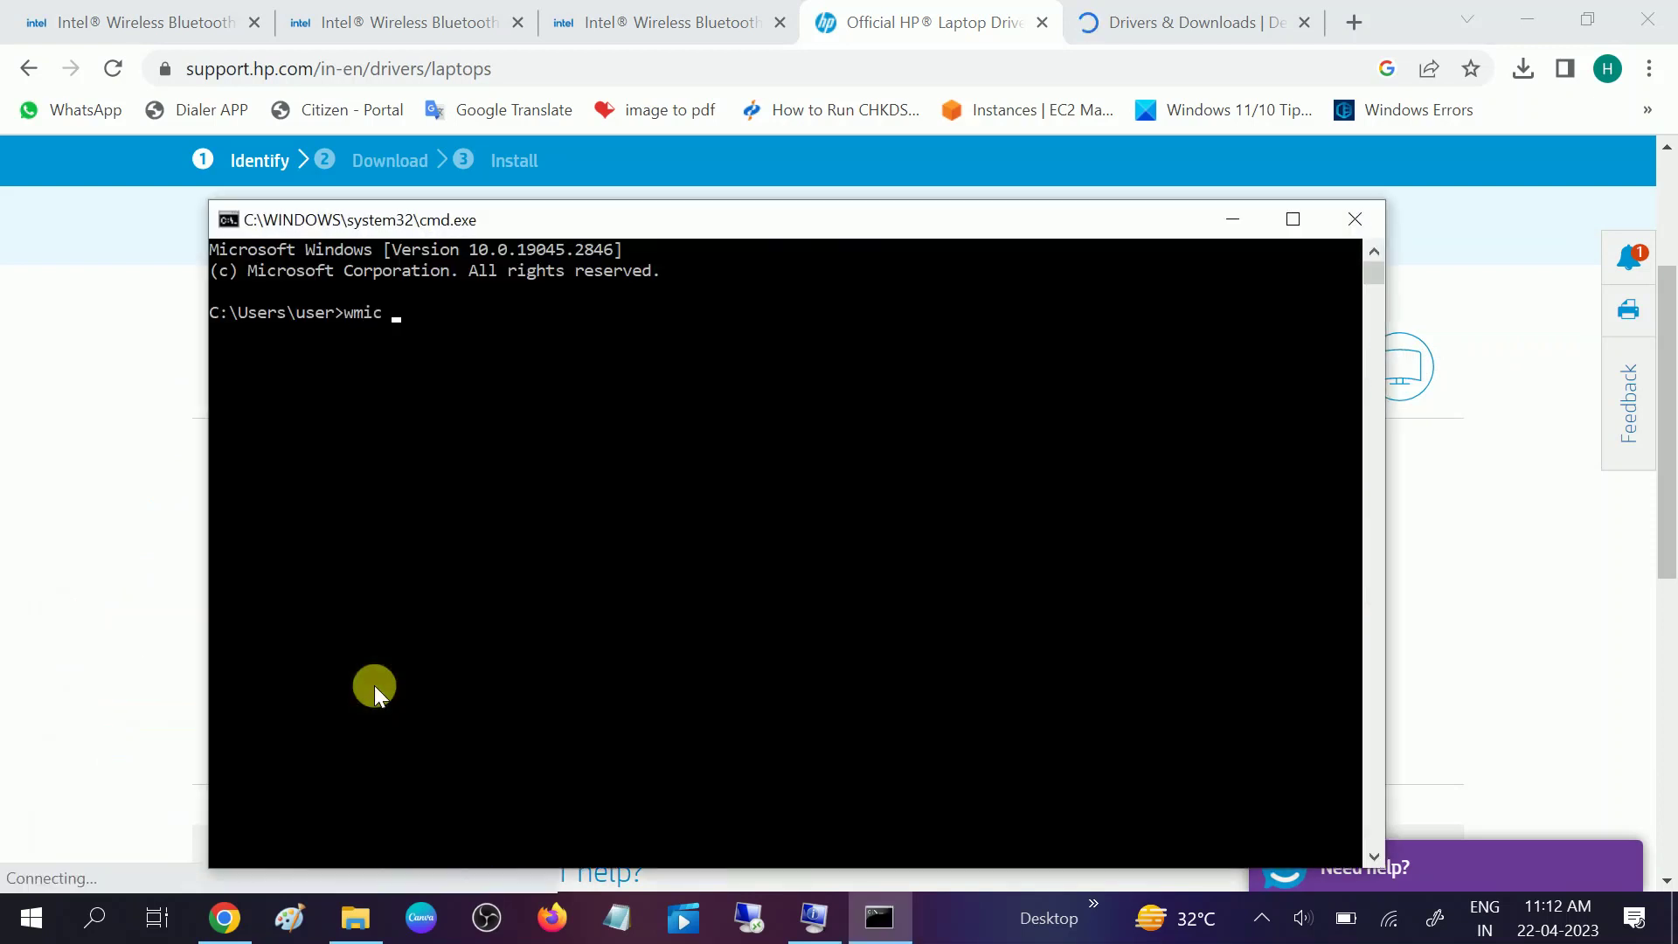
text(os get)
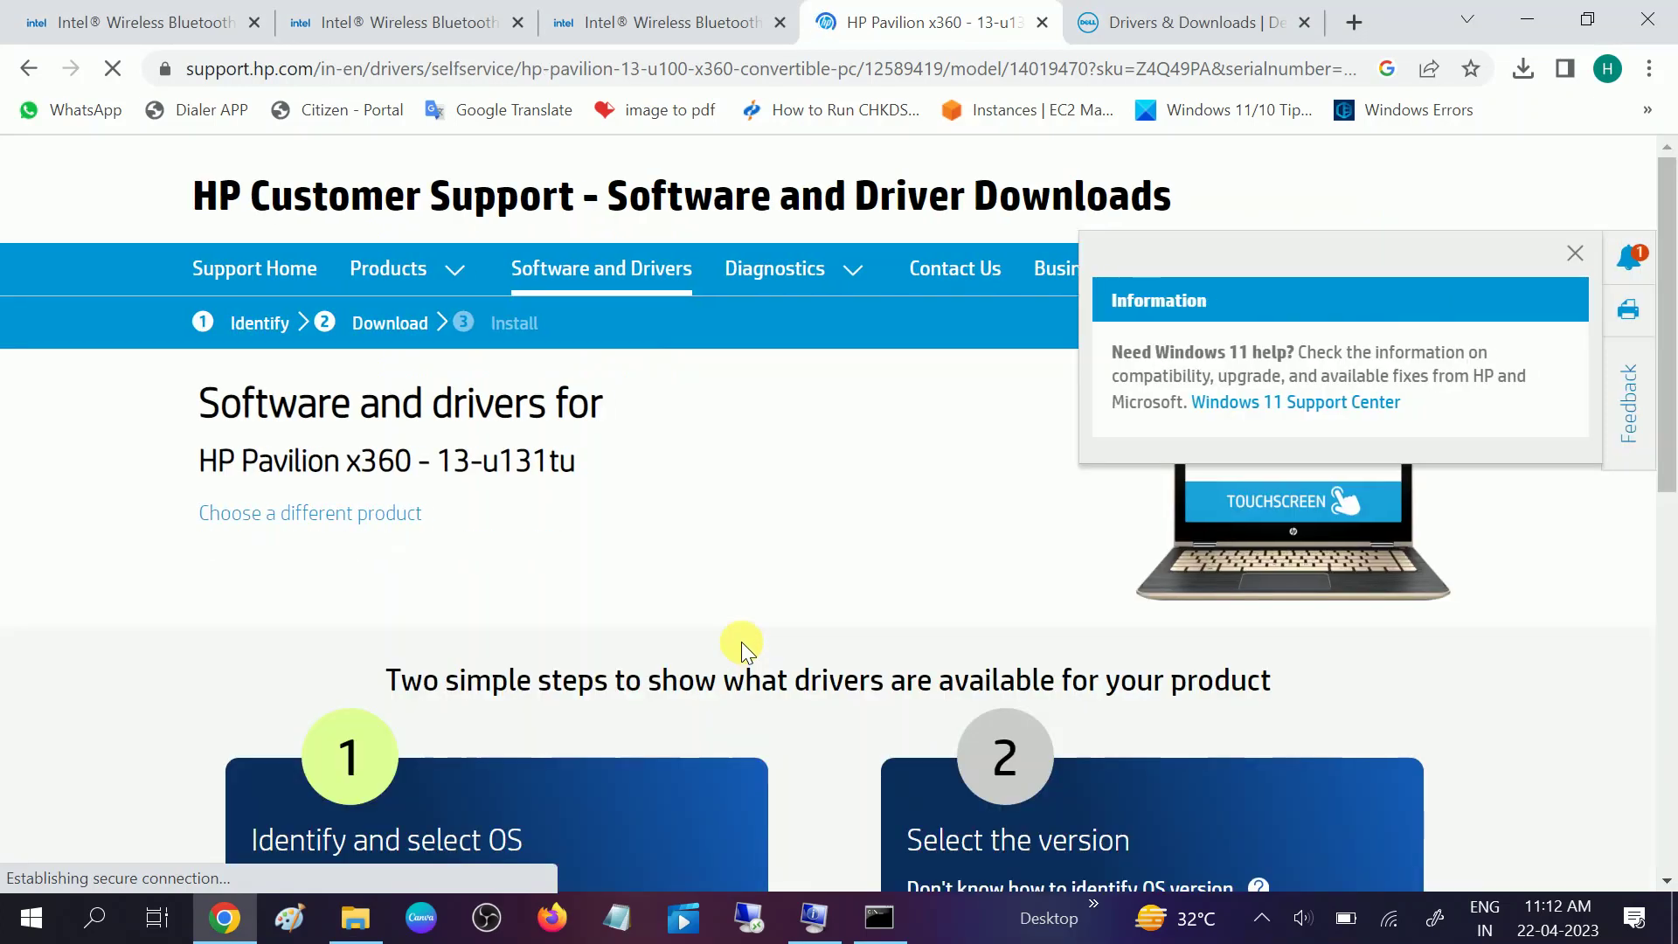
Step: Select Windows 10 (64-bit) as the operating system and submit it
scroll(742, 642, down, 5)
click(616, 642)
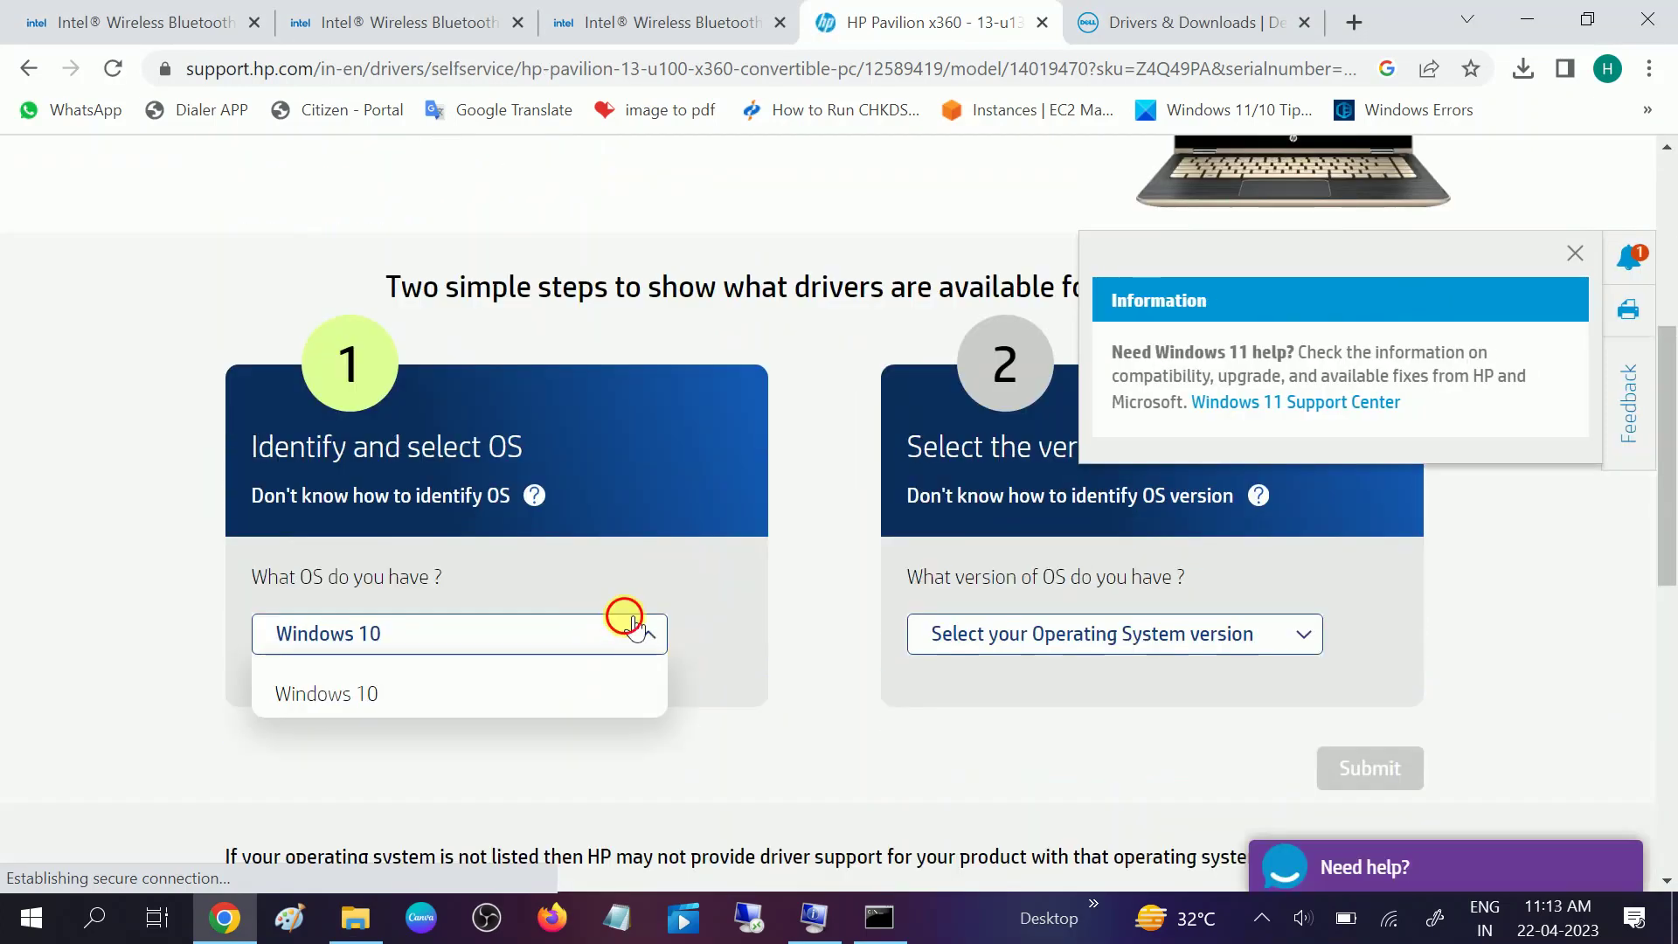
click(1103, 630)
click(1041, 693)
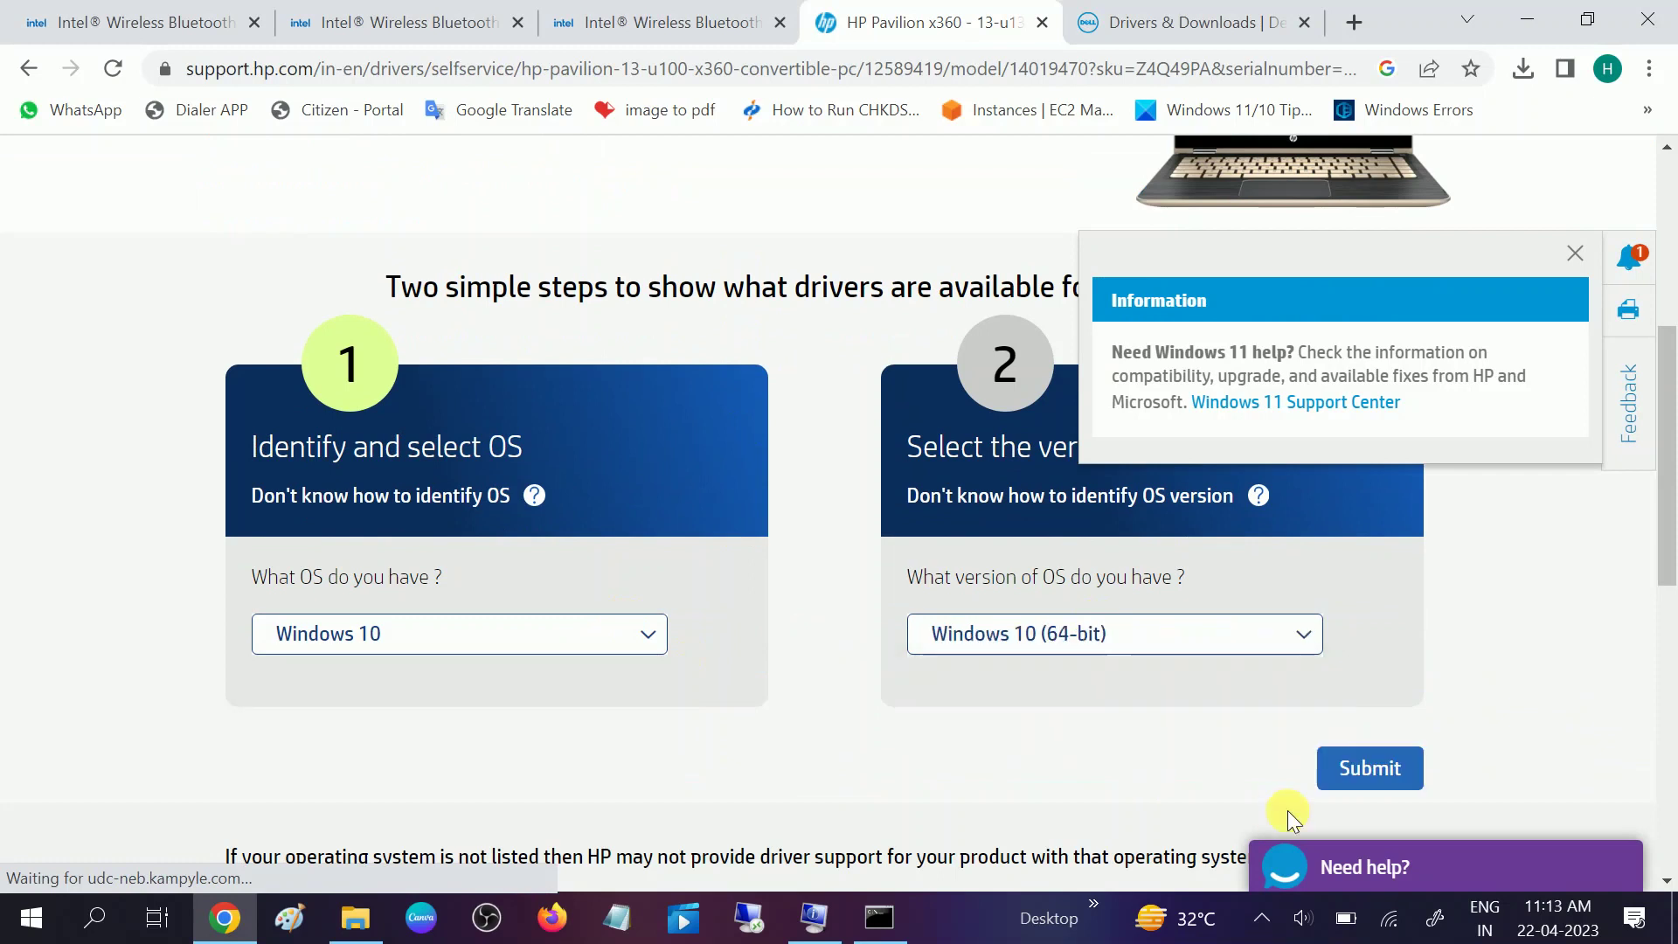
click(1409, 779)
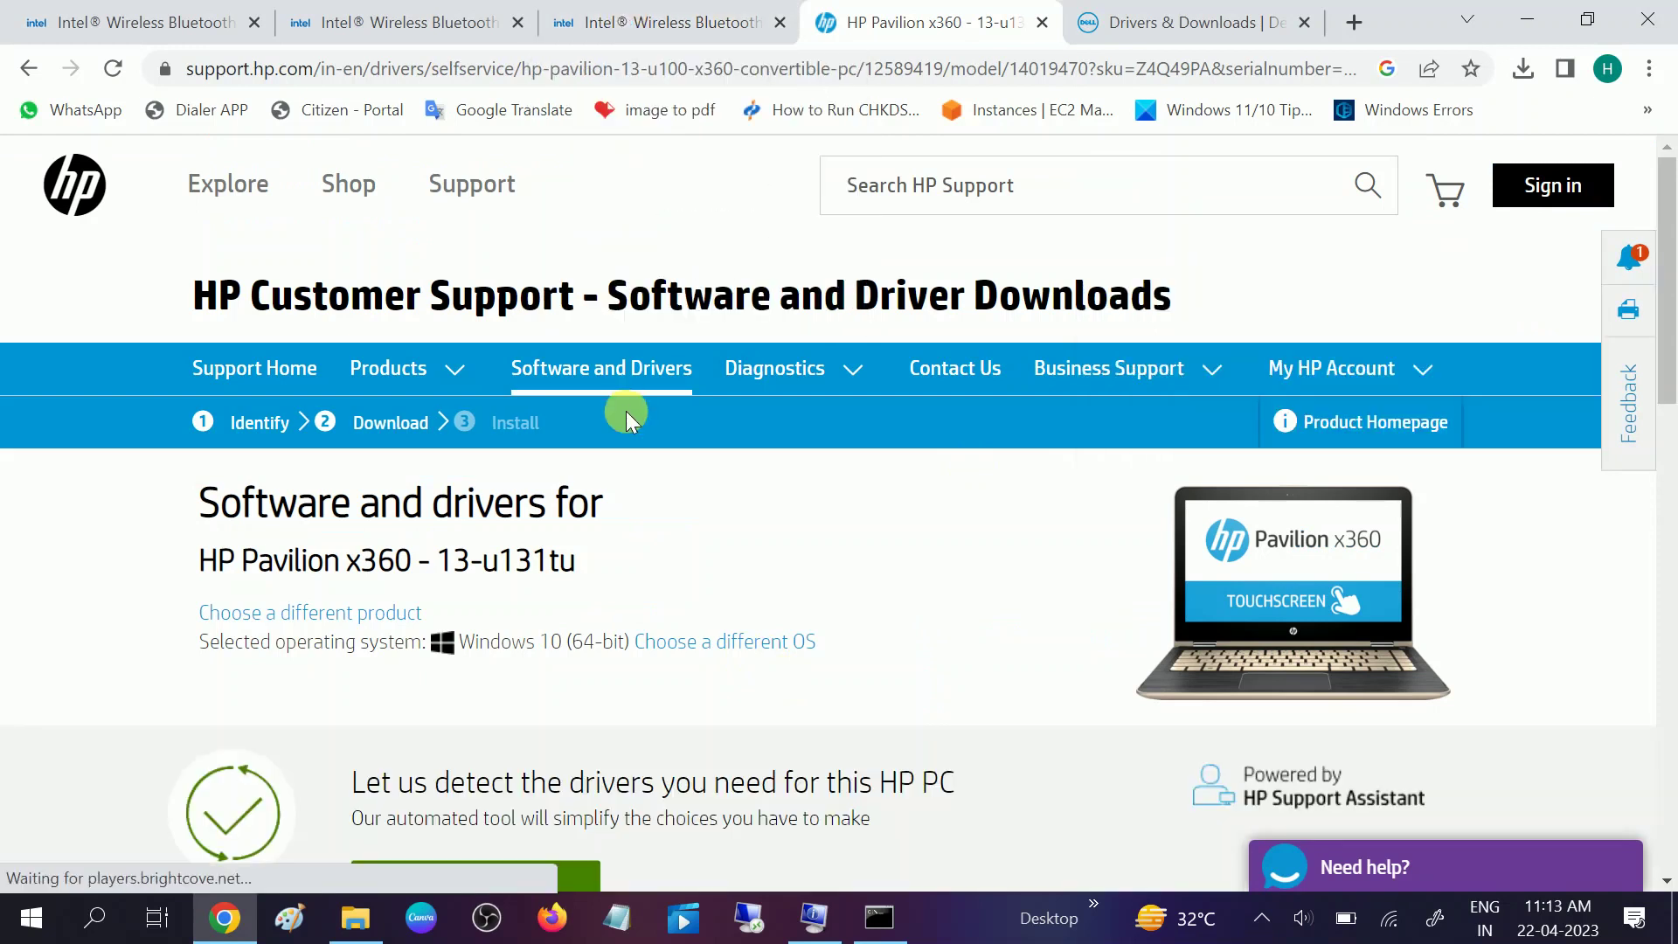
Step: Expand All drivers and Driver-Network, then highlight Intel Bluetooth Driver 22.130.0.2 Rev.P
scroll(625, 411, down, 6)
click(248, 488)
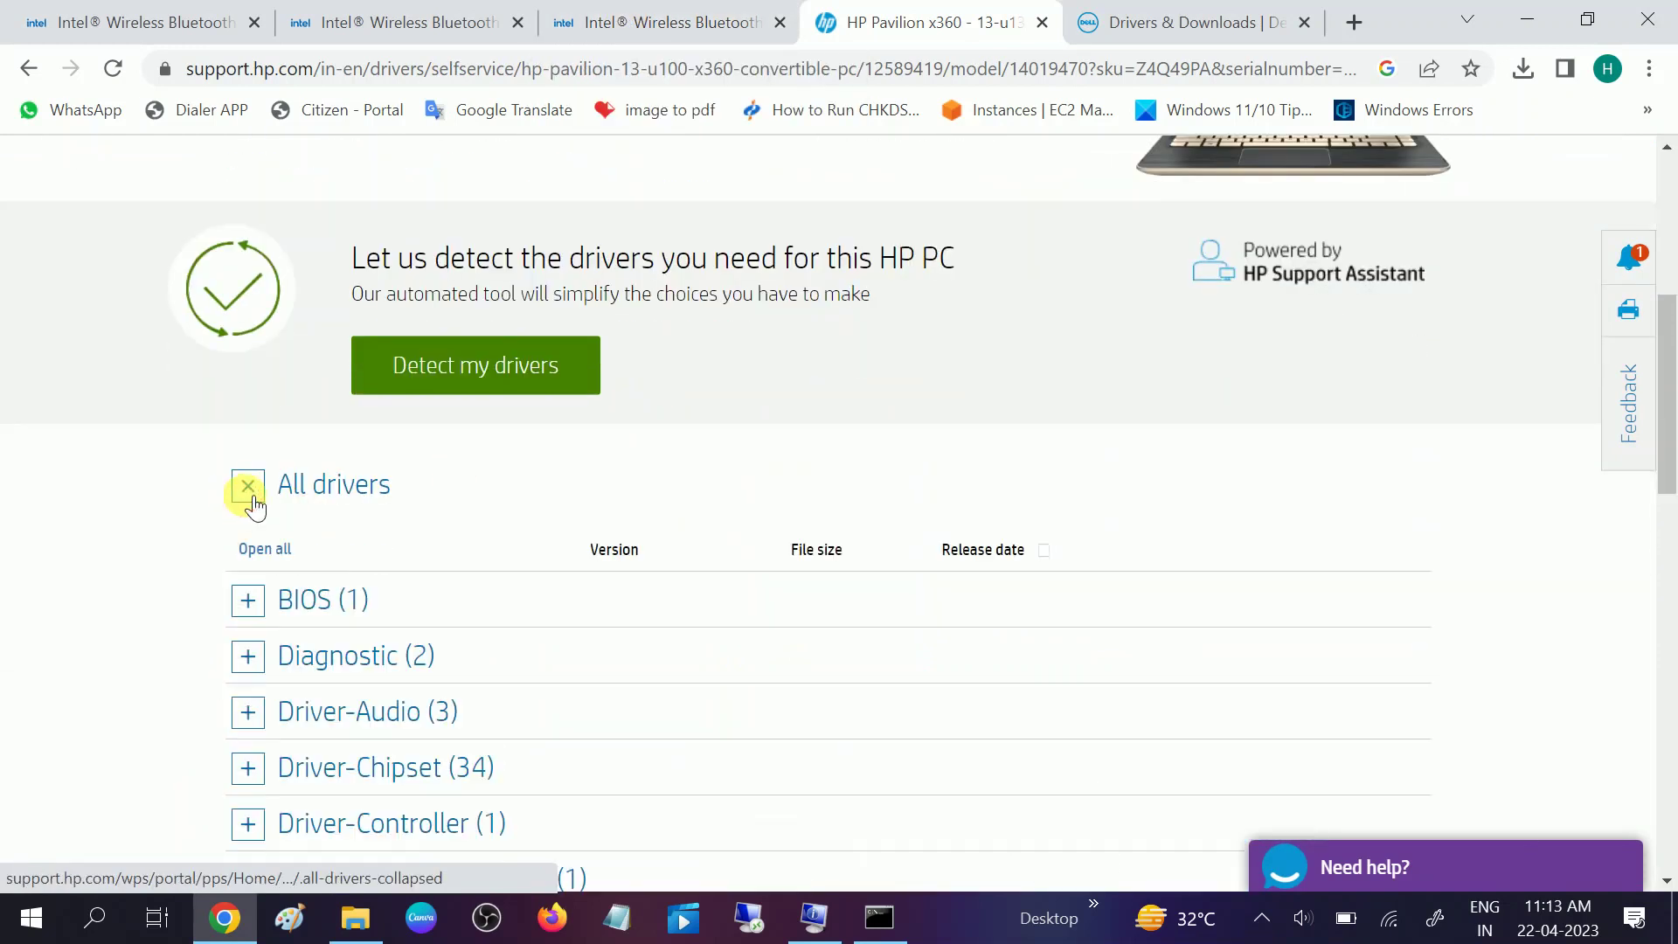
scroll(379, 555, down, 3)
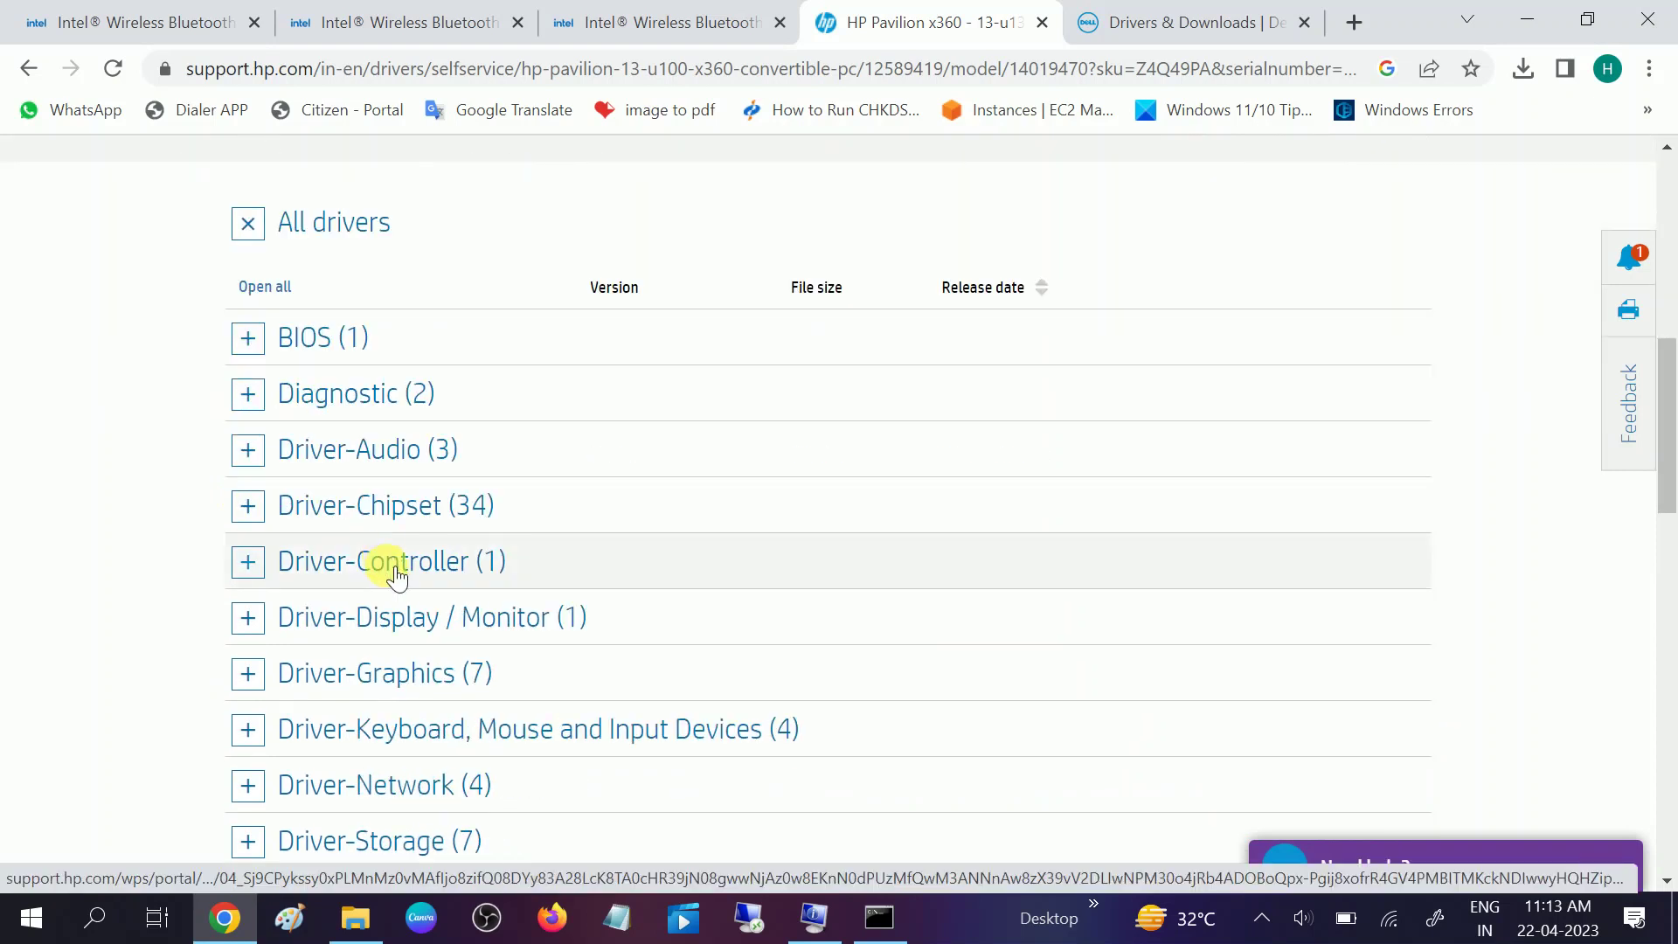
scroll(396, 577, down, 3)
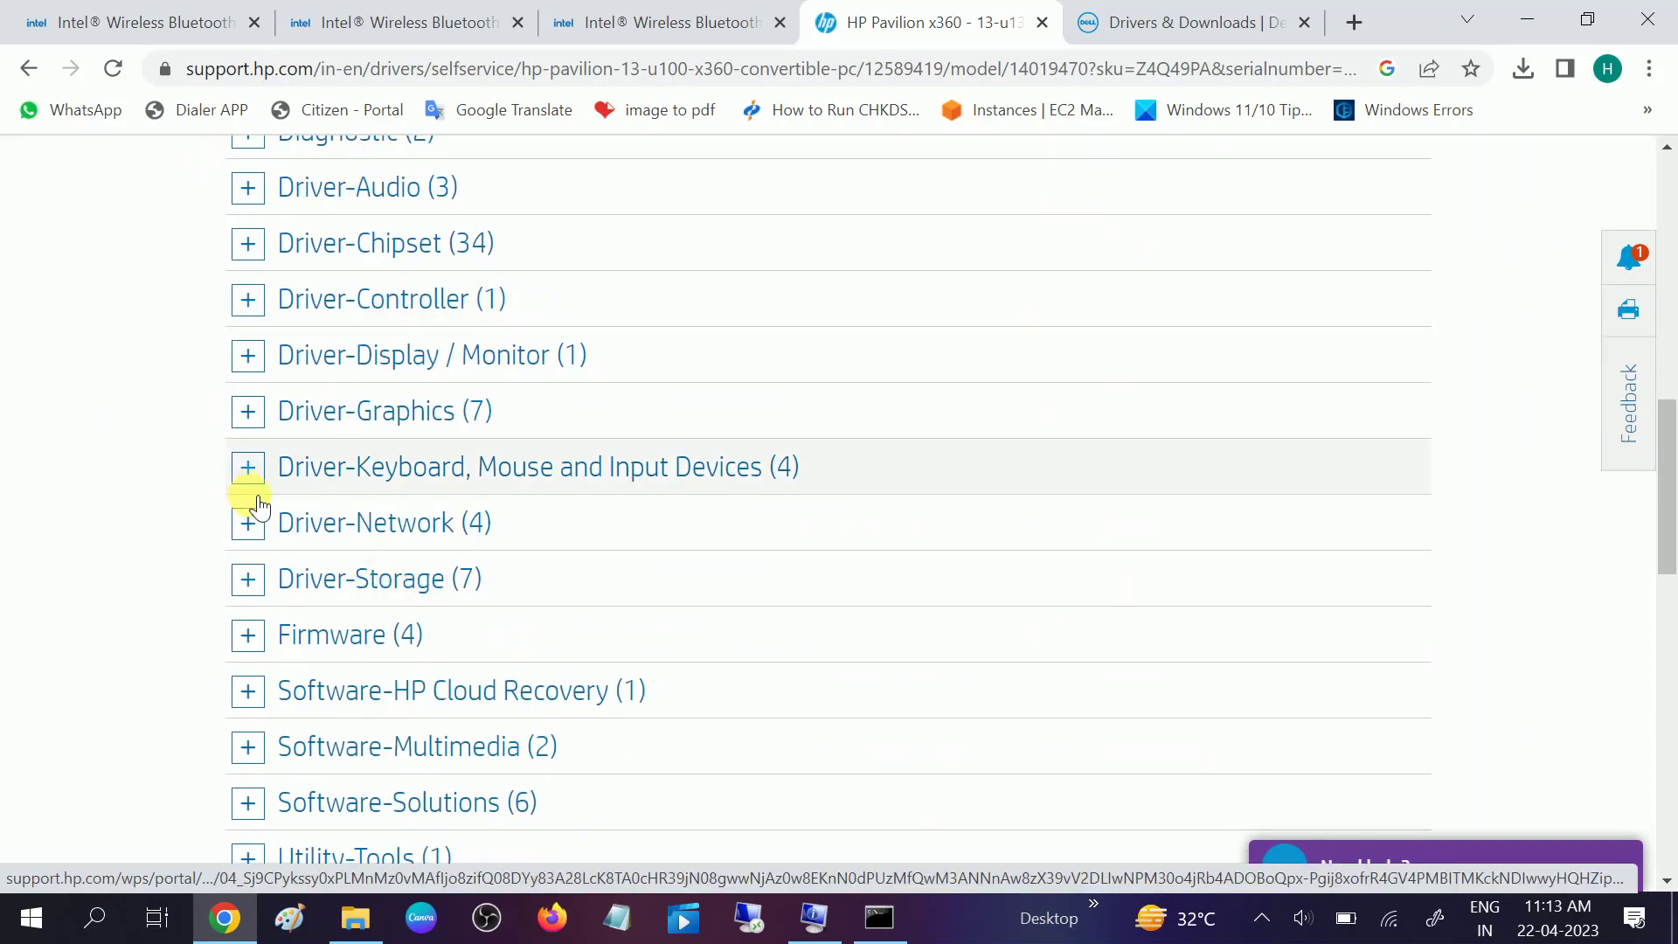
click(249, 522)
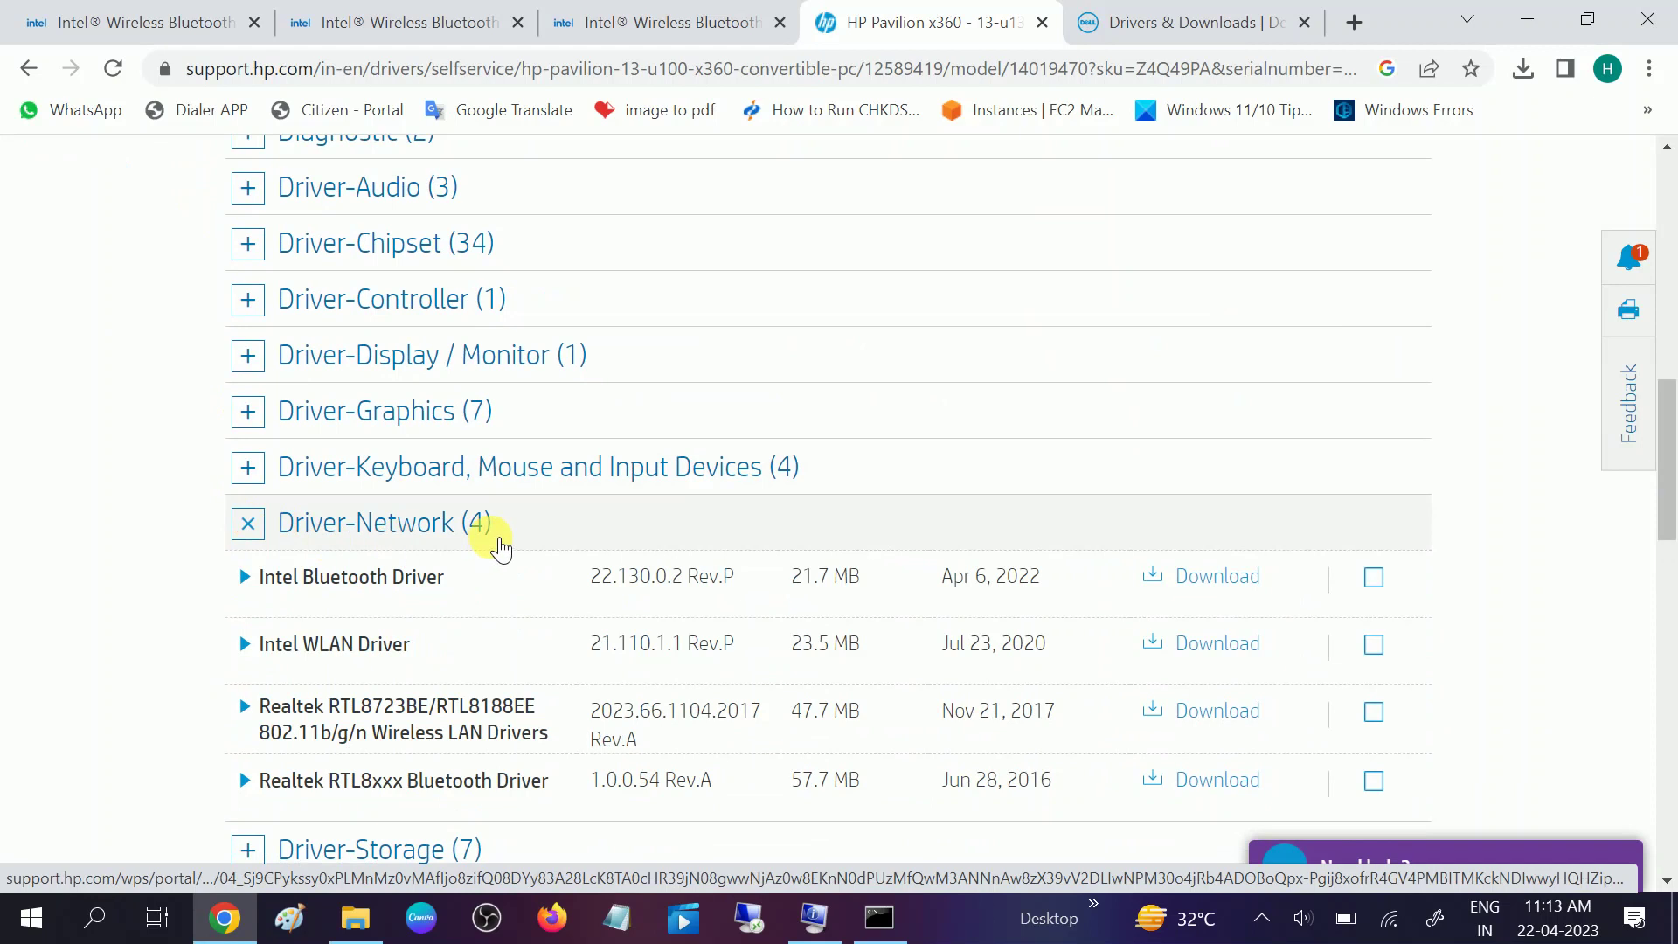
scroll(507, 550, down, 1)
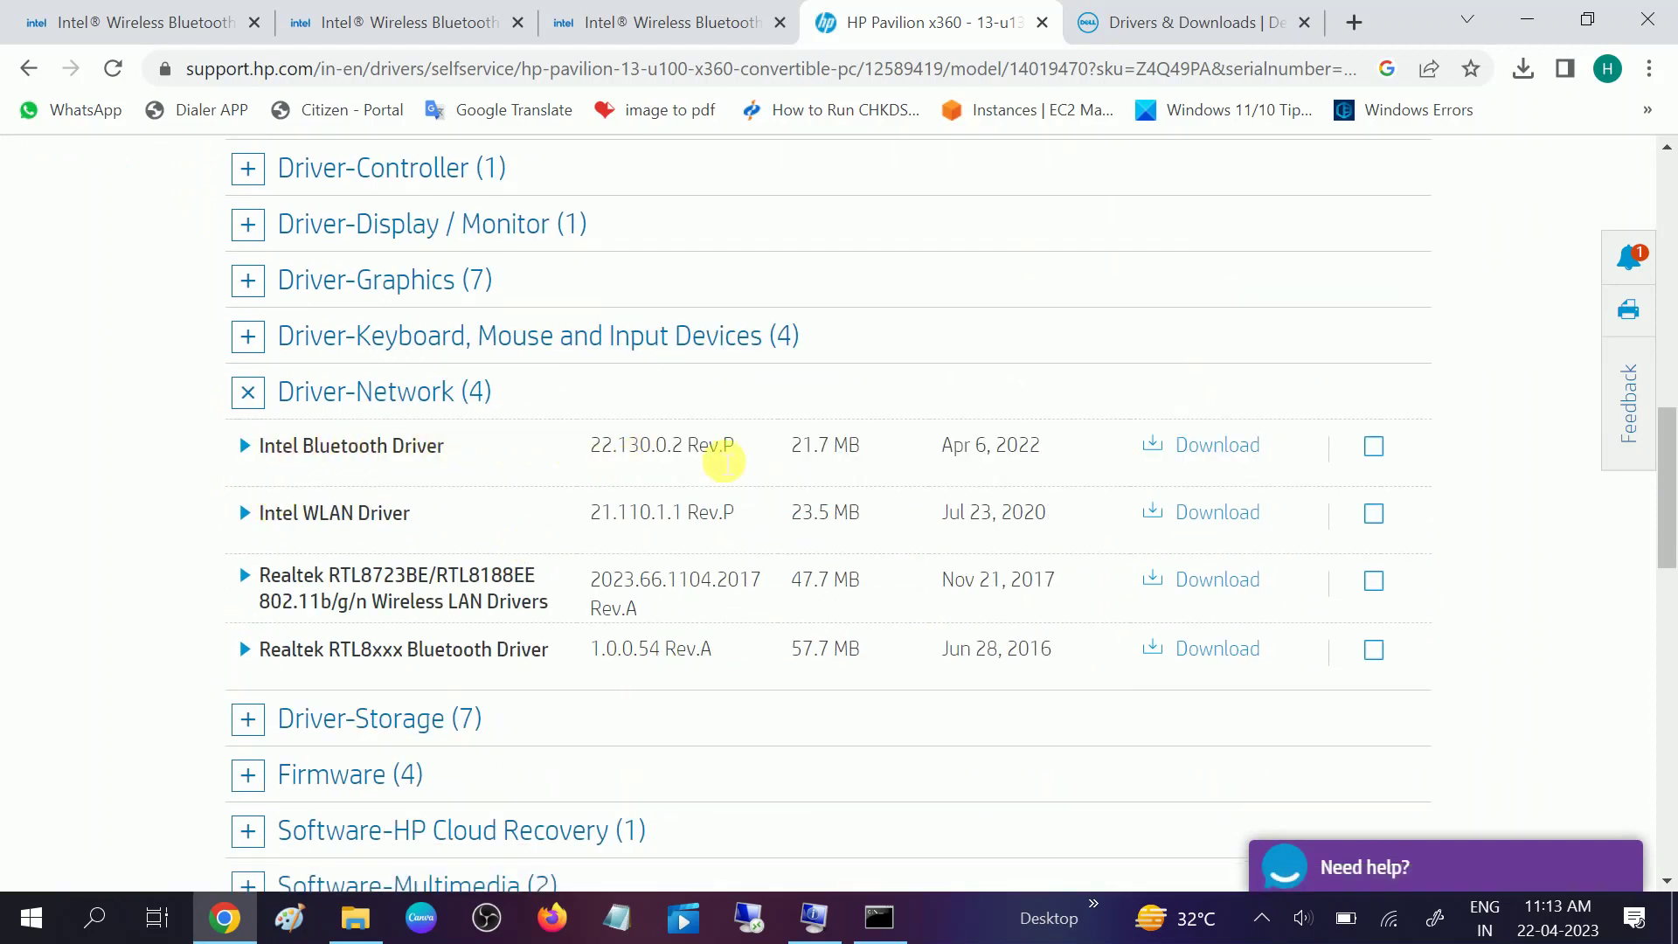
drag(195, 464, 454, 479)
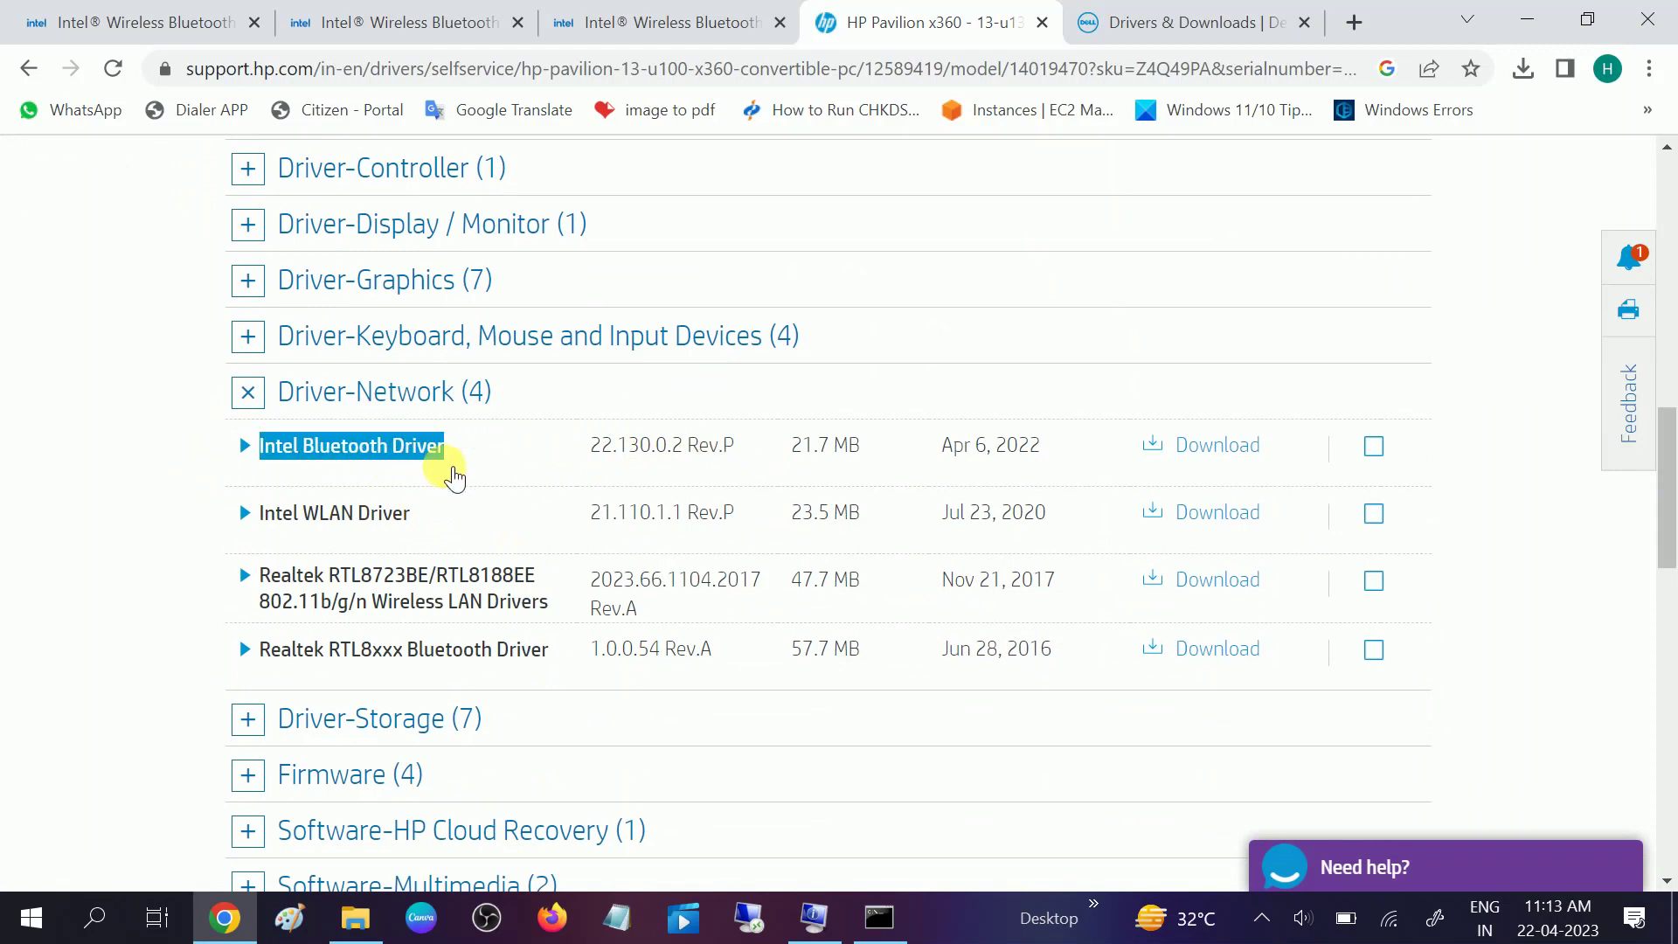
click(1180, 22)
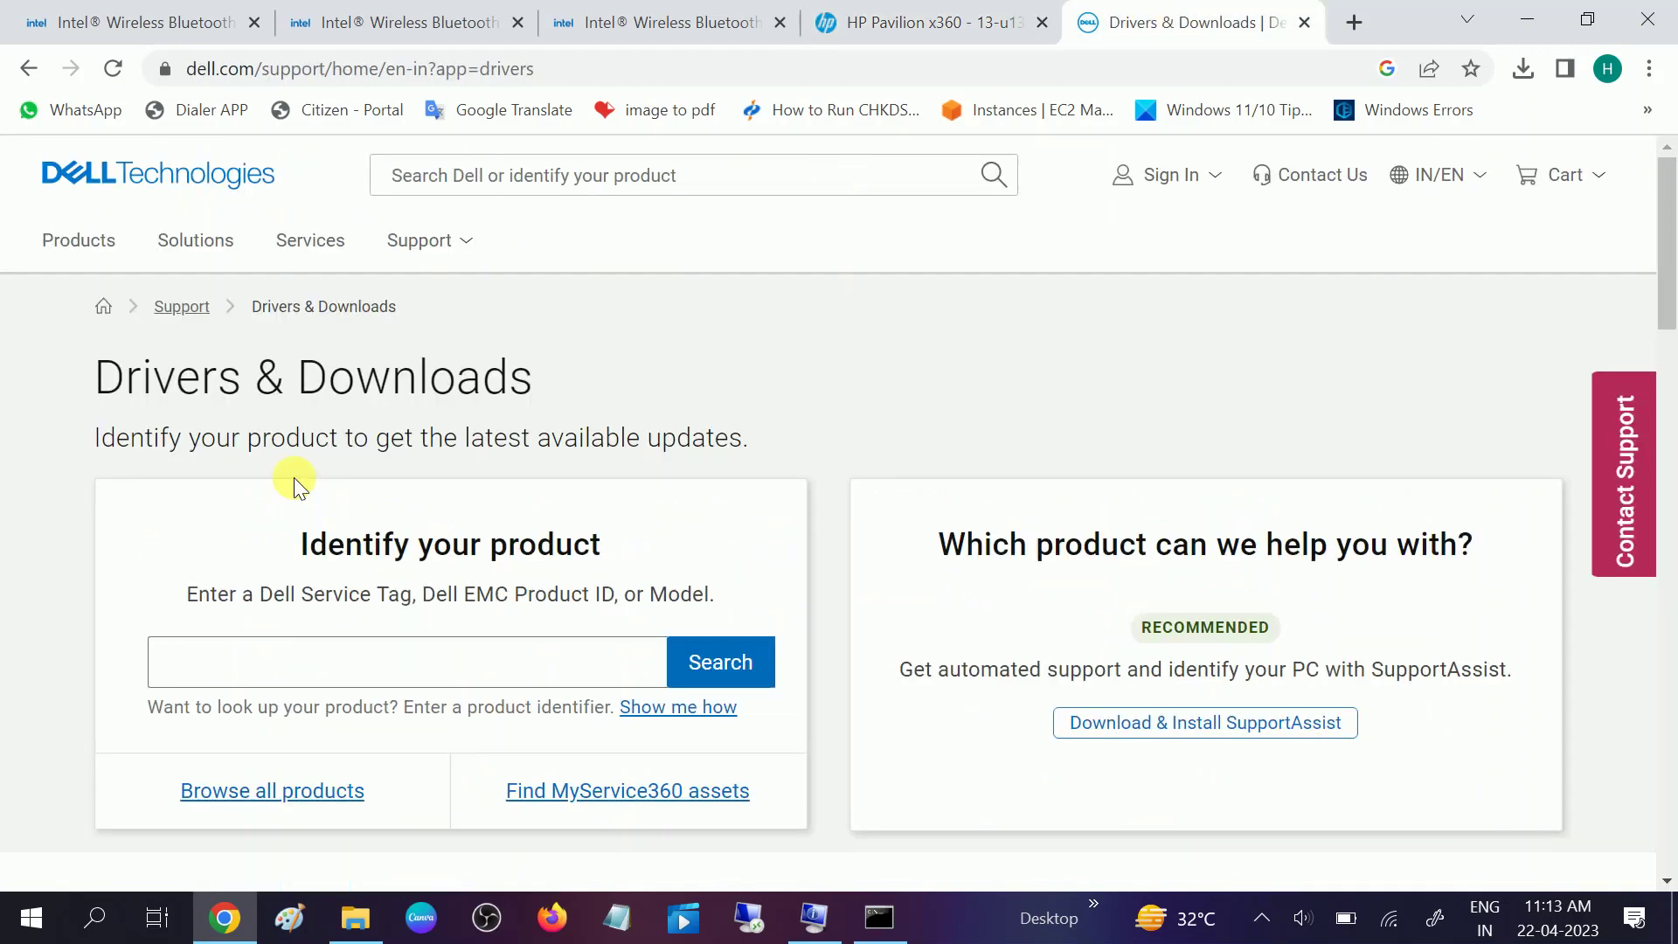
click(320, 675)
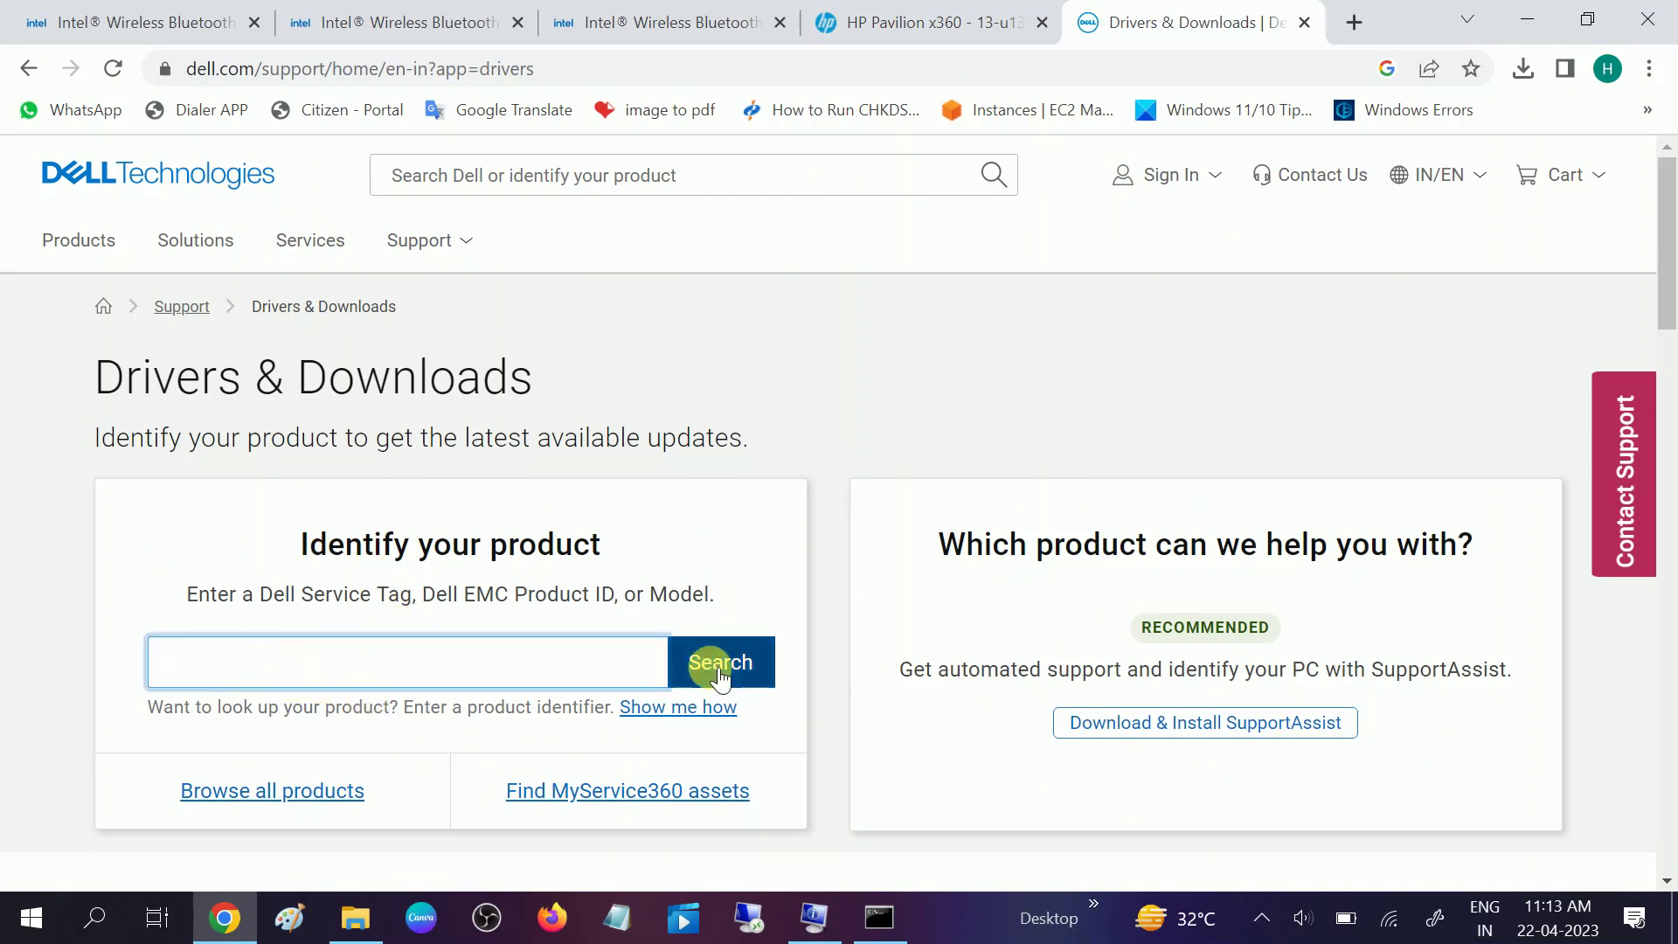
click(883, 26)
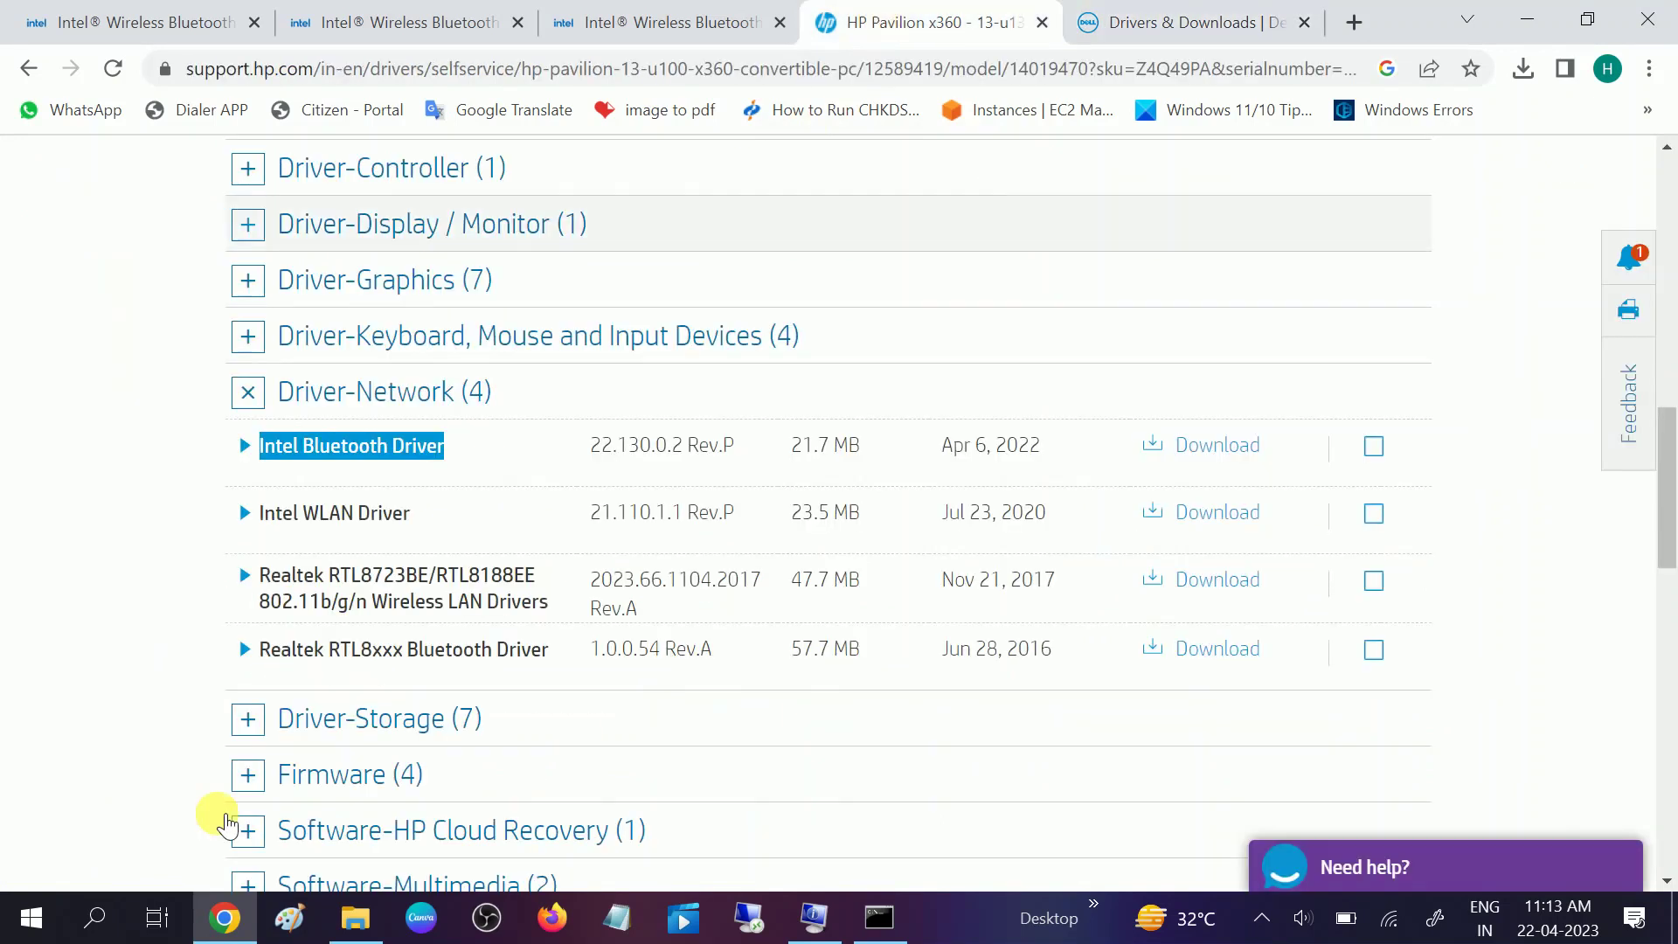
click(1533, 19)
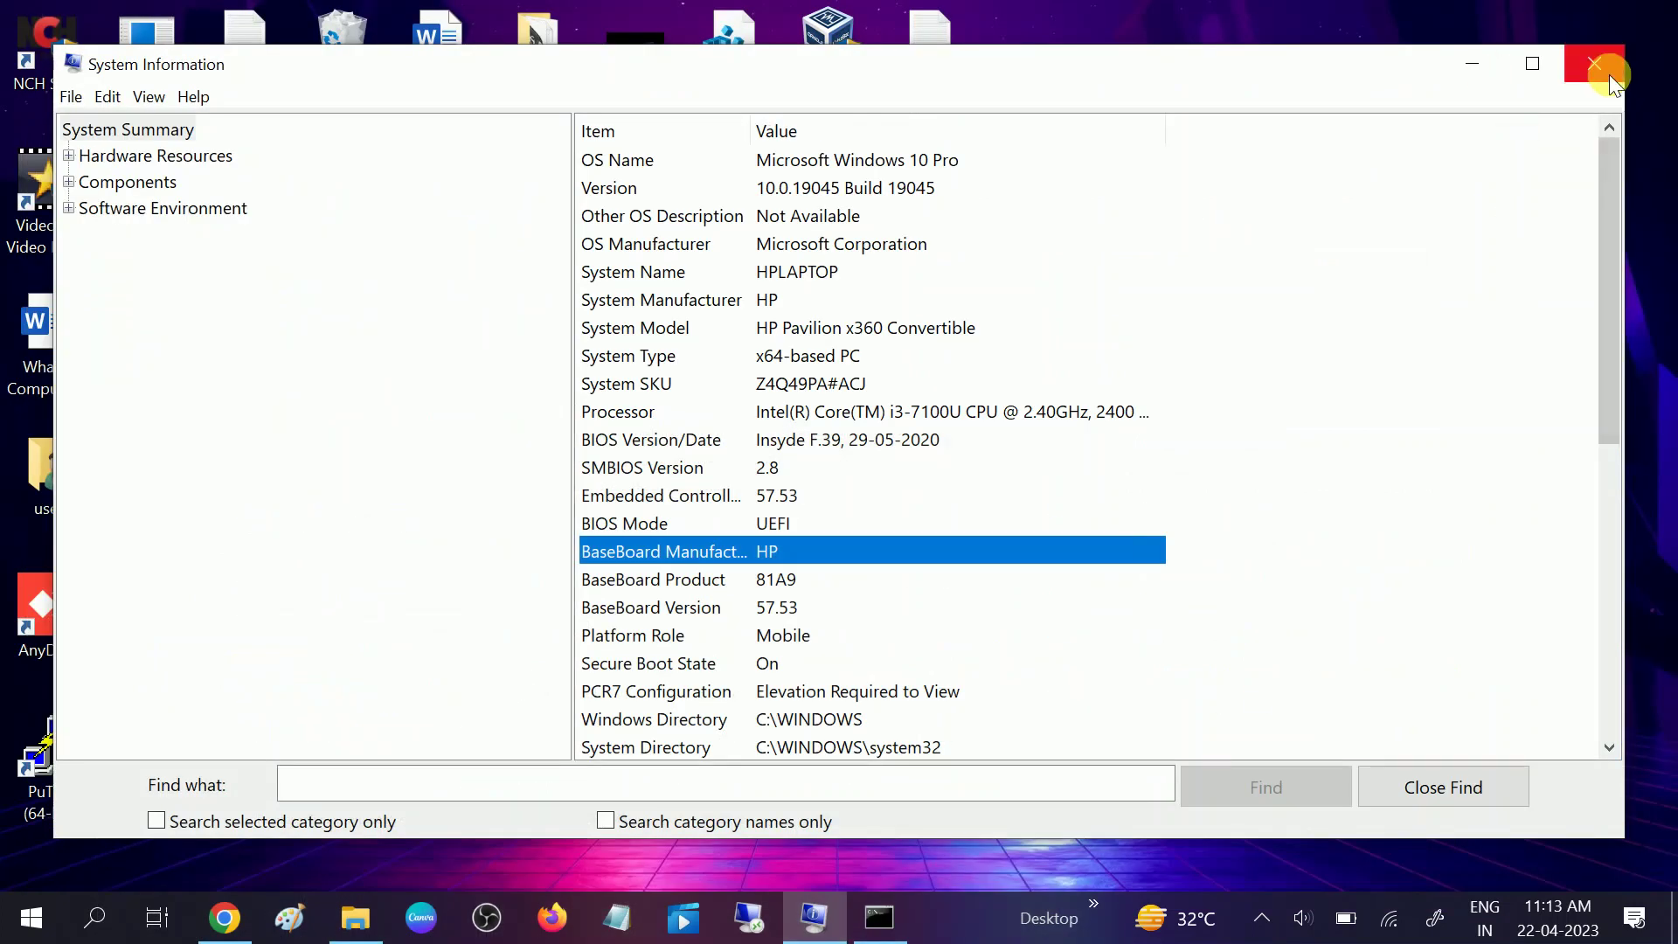
Step: Close the System Information window, leaving only the Windows desktop visible
click(1611, 77)
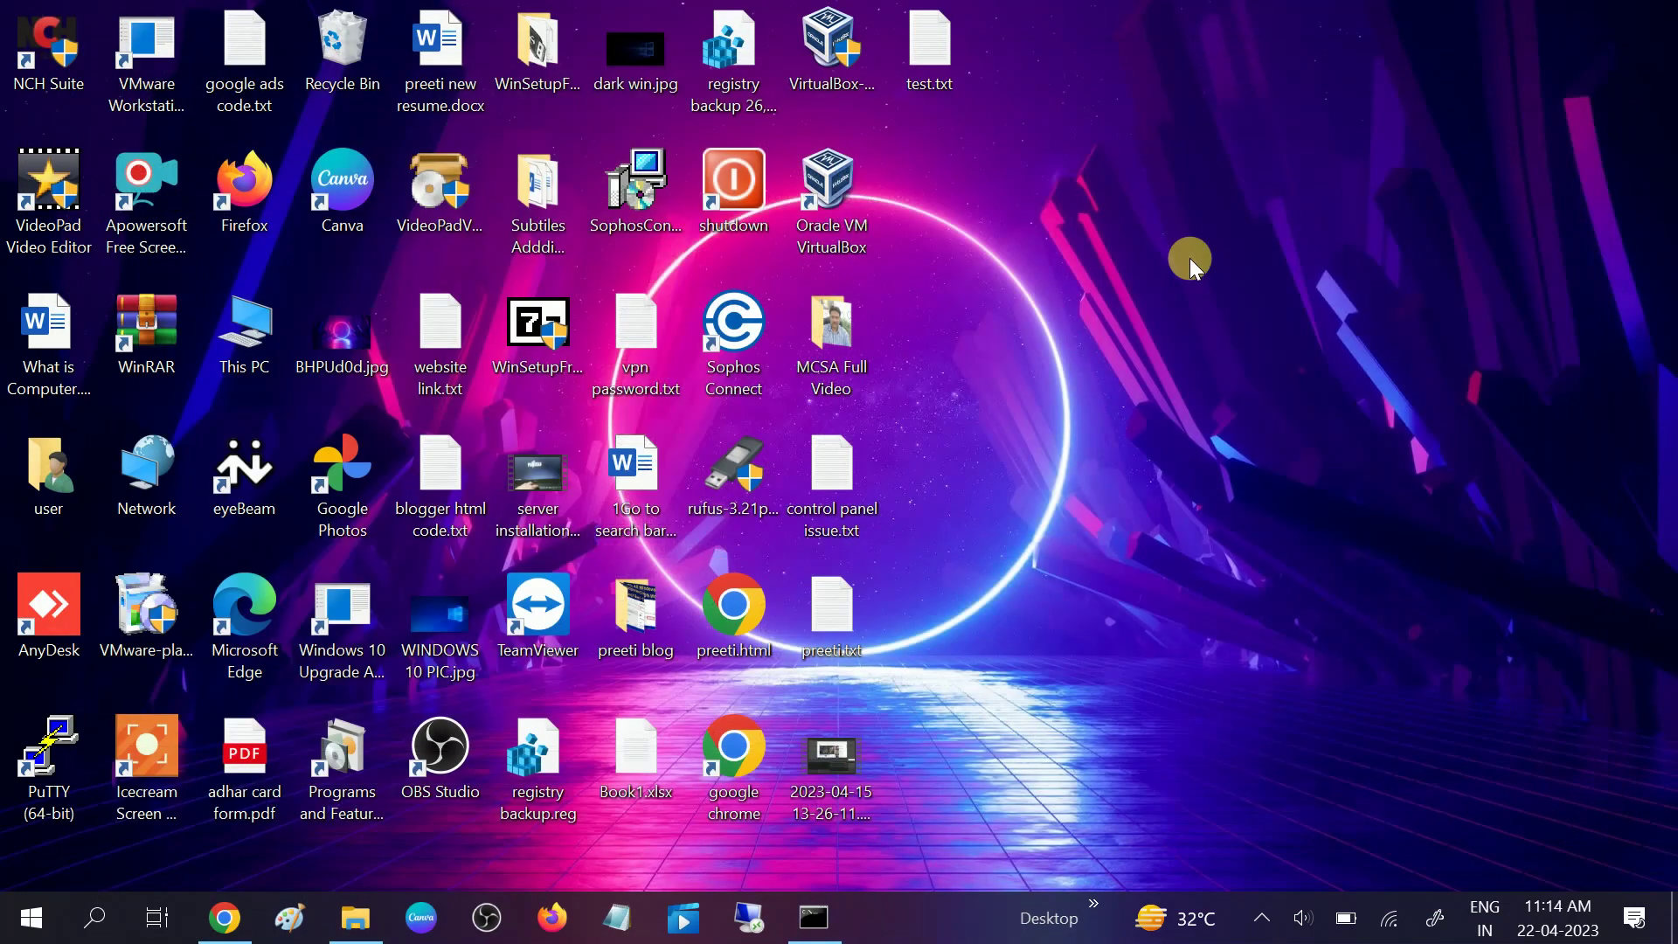